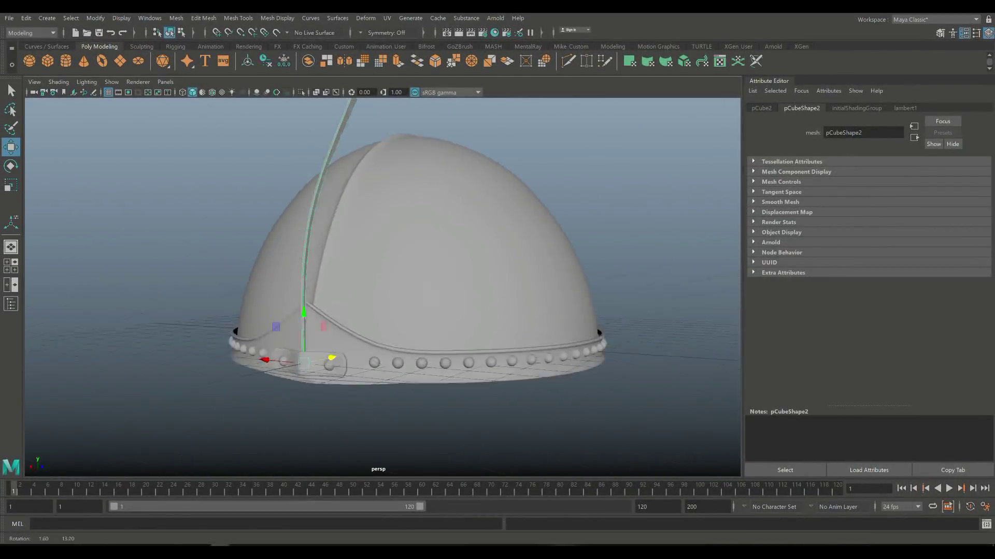
# Try to draw a CV curve in the side view running straight down from the lower end of the thin strip at the helmet's front
pyautogui.keyDown('alt'); pyautogui.moveTo(383, 285); pyautogui.dragTo(347, 228); pyautogui.keyUp('alt')
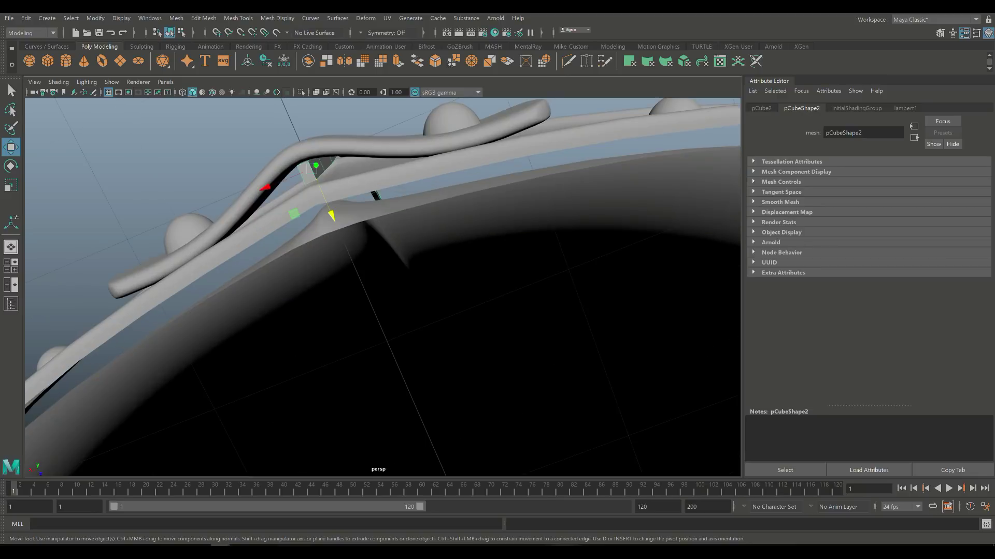
pyautogui.press('space')
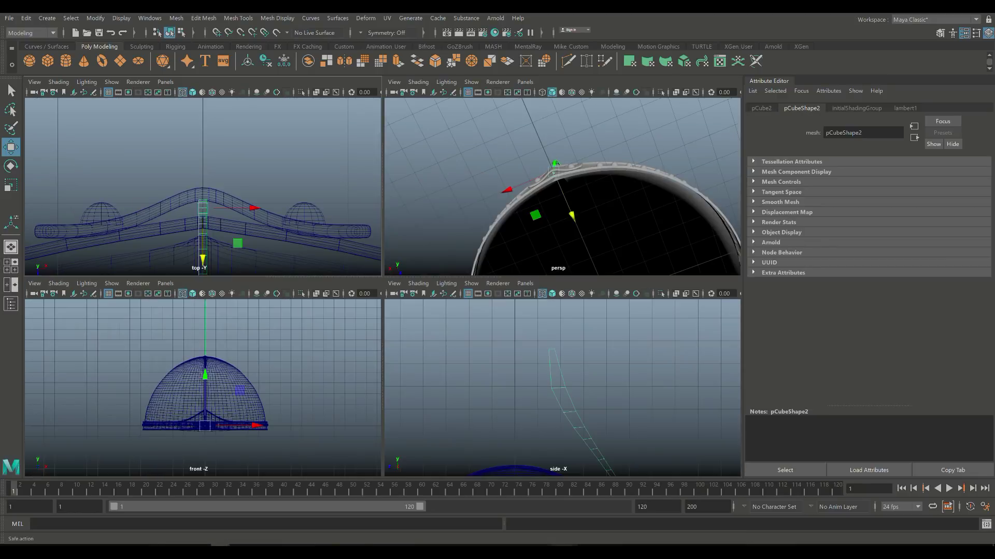
pyautogui.press('space')
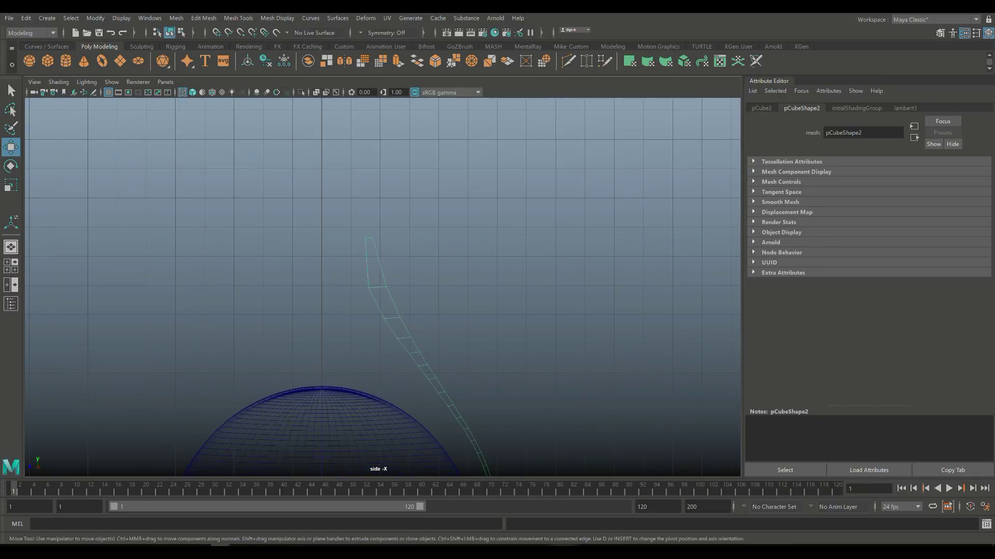
pyautogui.press('f')
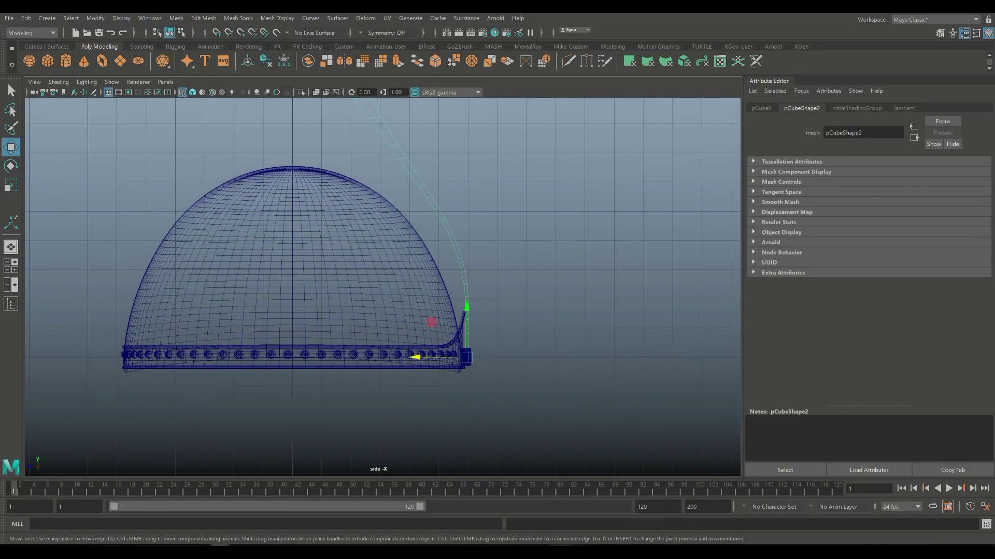
pyautogui.keyDown('alt'); pyautogui.moveTo(363, 259); pyautogui.dragTo(337, 172, button='middle'); pyautogui.keyUp('alt')
pyautogui.click(46, 18)
pyautogui.moveTo(104, 96)
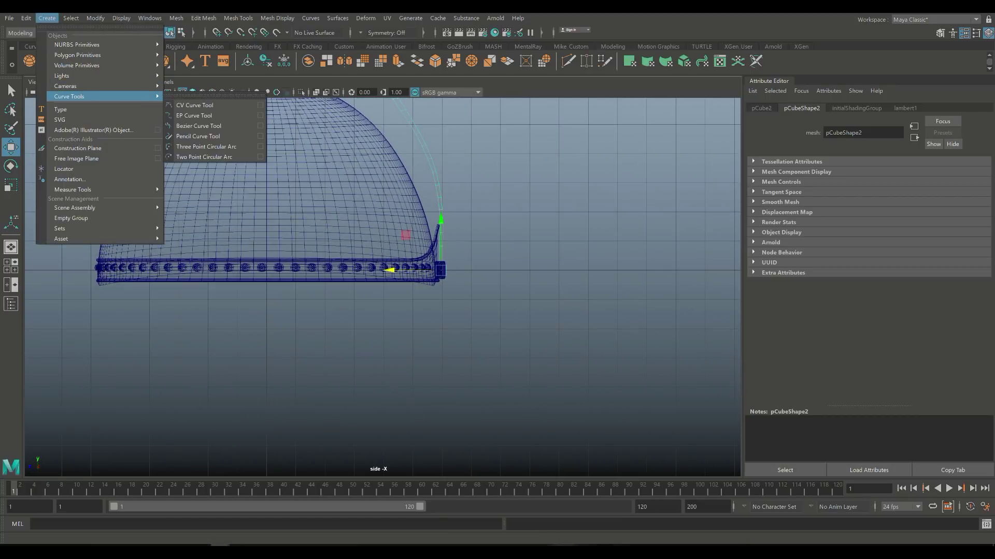
pyautogui.click(195, 105)
pyautogui.scroll(5, 380, 289)
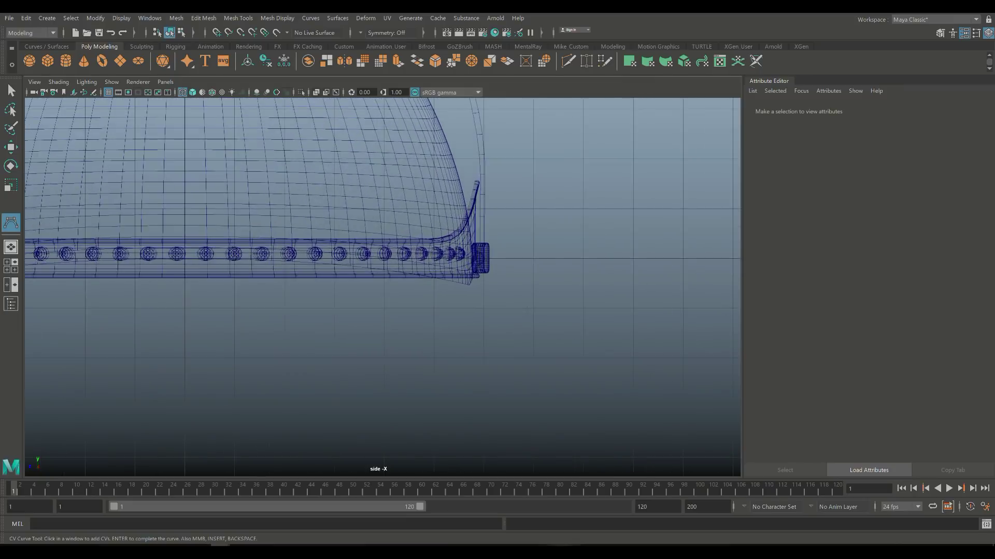
pyautogui.scroll(4, 653, 145)
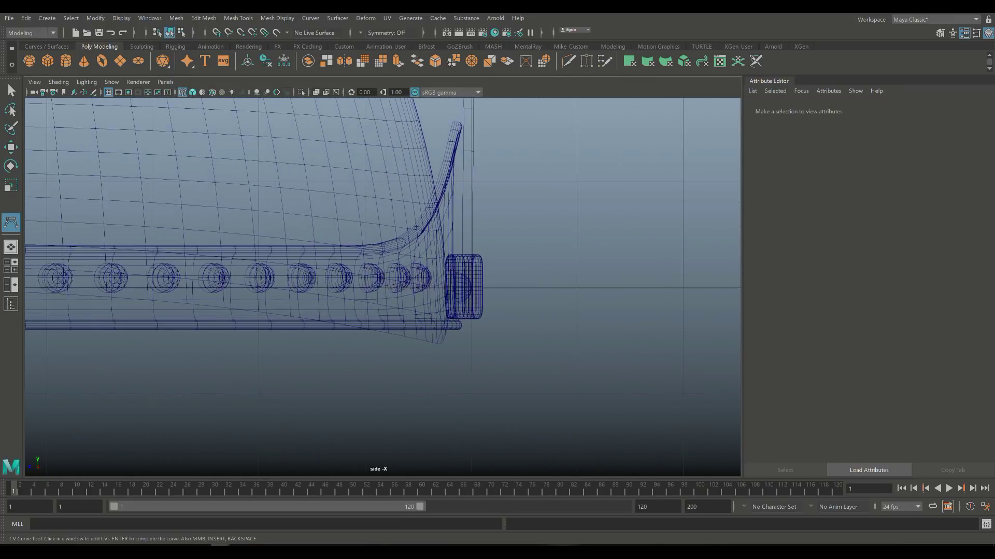
pyautogui.scroll(2, 391, 287)
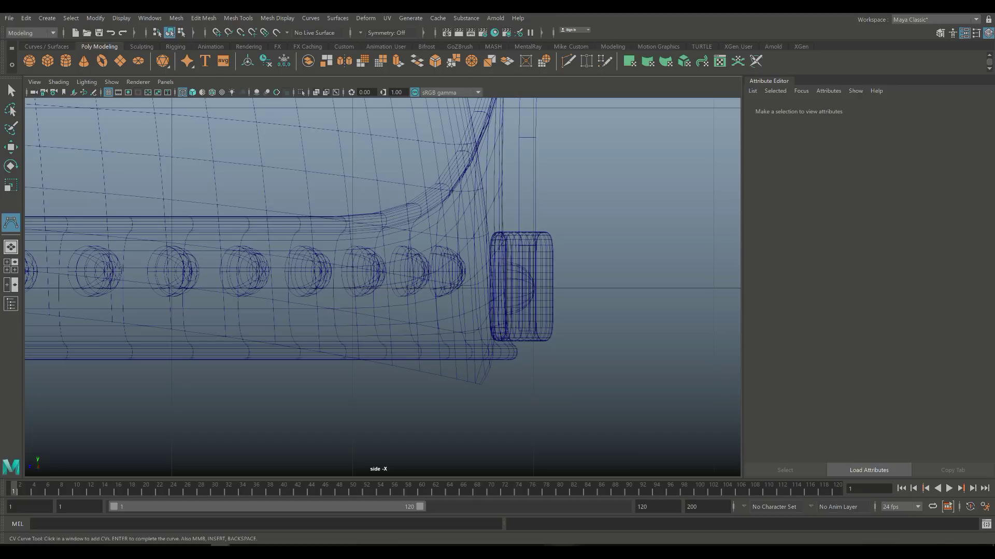
pyautogui.click(369, 287)
pyautogui.scroll(-10, 370, 286)
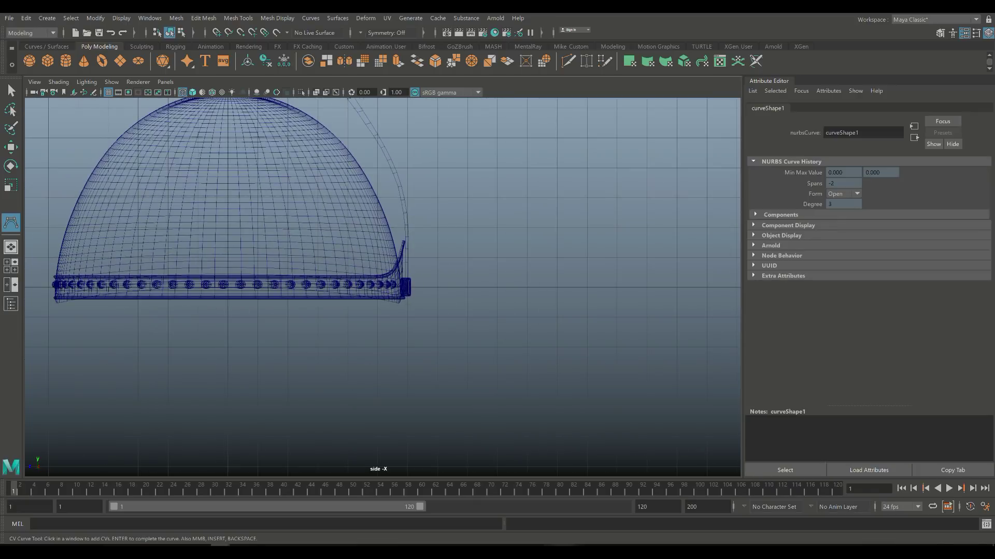
pyautogui.scroll(-1, 388, 287)
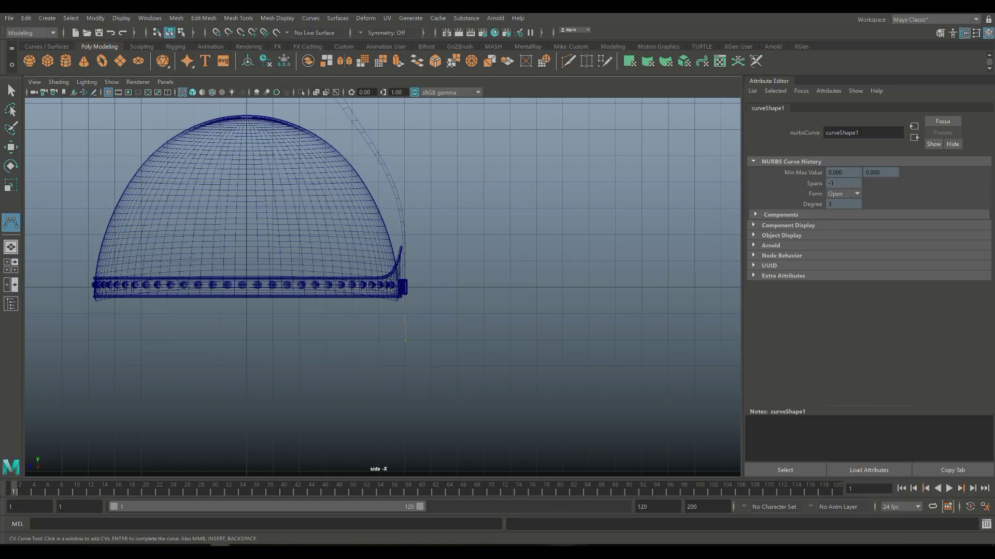
pyautogui.click(402, 407)
pyautogui.scroll(-5, 382, 286)
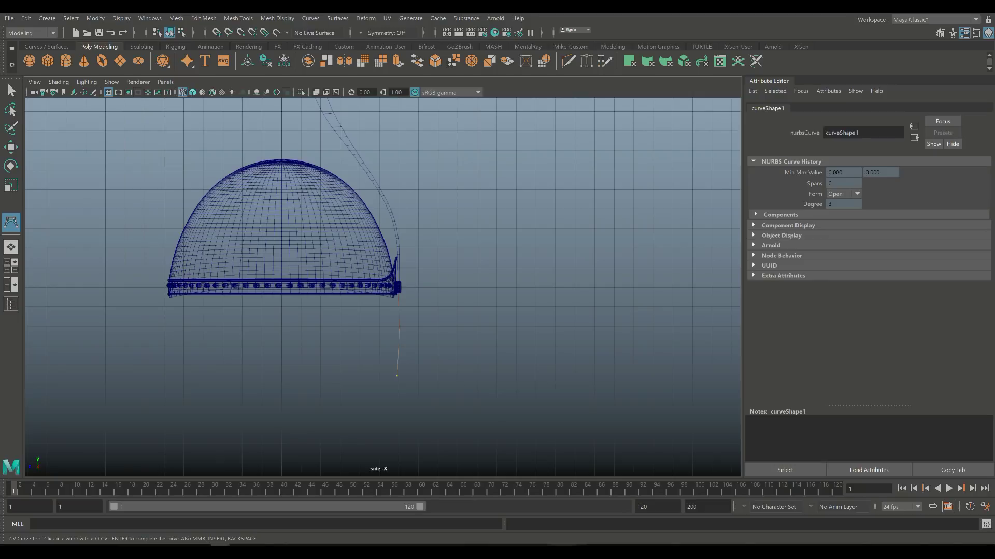
pyautogui.press('w')
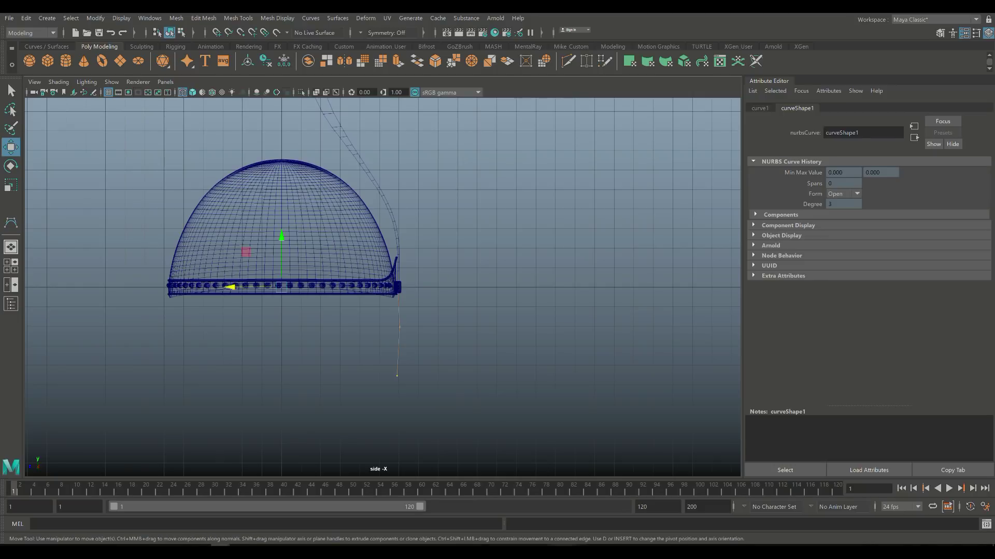
# Try to extrude the bottom face of the thin front strip along the drawn curve in the perspective view
pyautogui.click(11, 269)
pyautogui.press('space')
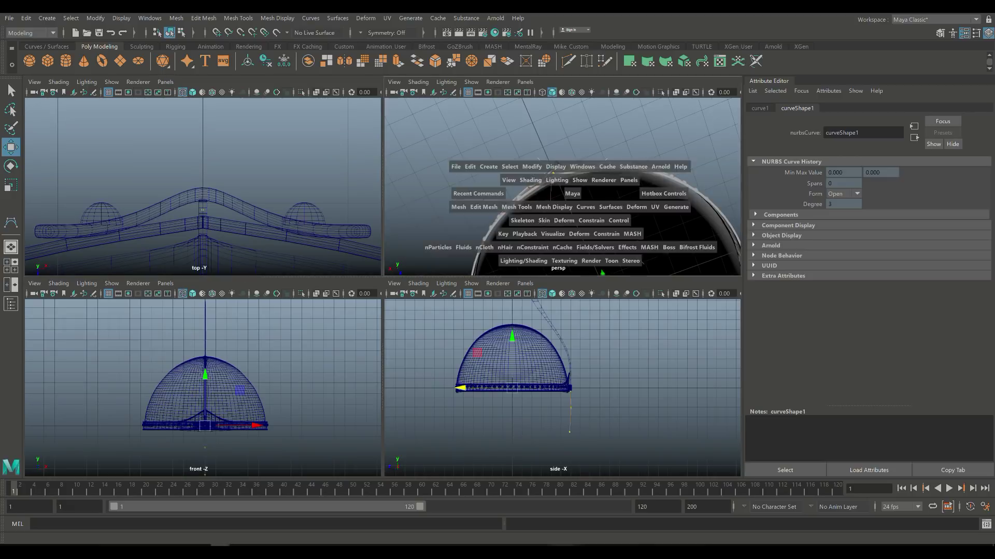
pyautogui.scroll(3, 382, 286)
pyautogui.keyDown('alt'); pyautogui.moveTo(382, 287); pyautogui.dragTo(445, 241); pyautogui.keyUp('alt')
pyautogui.scroll(4, 521, 210)
pyautogui.rightClick(444, 242)
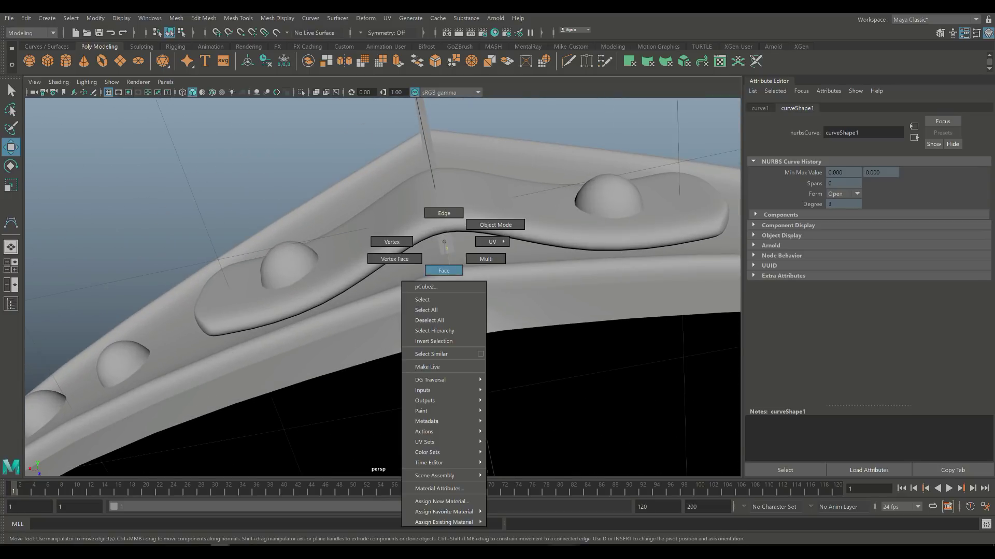
pyautogui.click(444, 271)
pyautogui.click(445, 245)
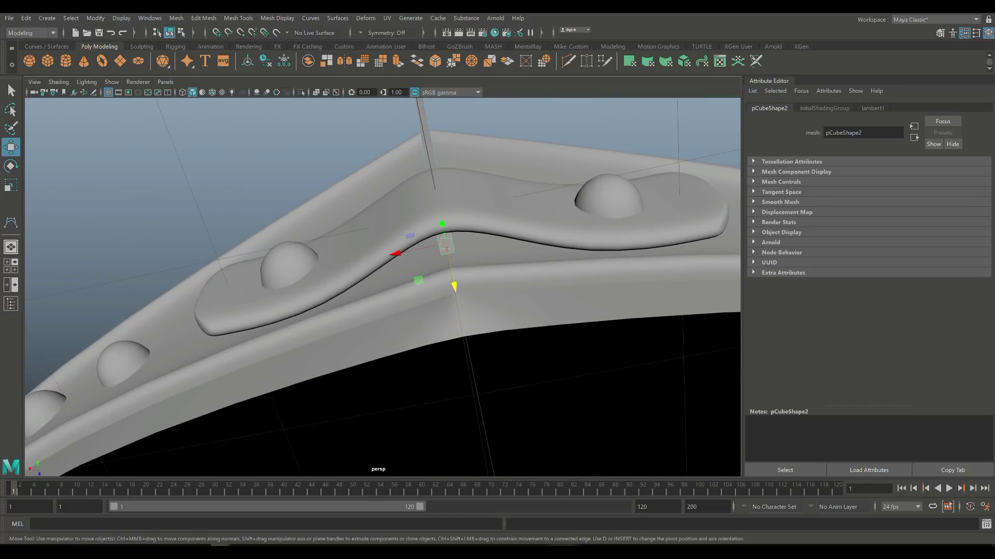
pyautogui.click(447, 249)
pyautogui.click(446, 248)
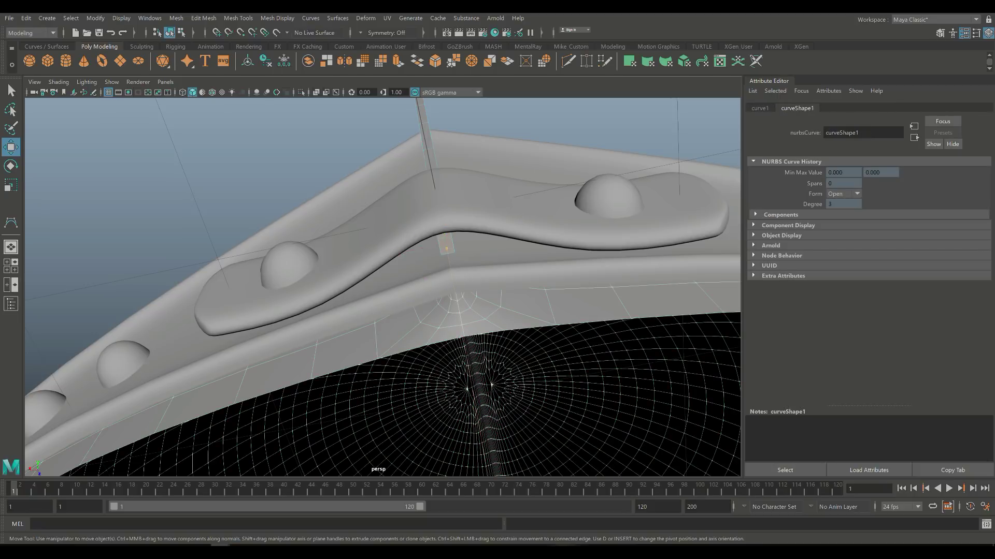
pyautogui.scroll(-3, 384, 287)
pyautogui.keyDown('alt'); pyautogui.moveTo(383, 288); pyautogui.dragTo(467, 259); pyautogui.keyUp('alt')
pyautogui.scroll(4, 383, 287)
pyautogui.keyDown('alt'); pyautogui.moveTo(383, 288); pyautogui.dragTo(456, 223); pyautogui.keyUp('alt')
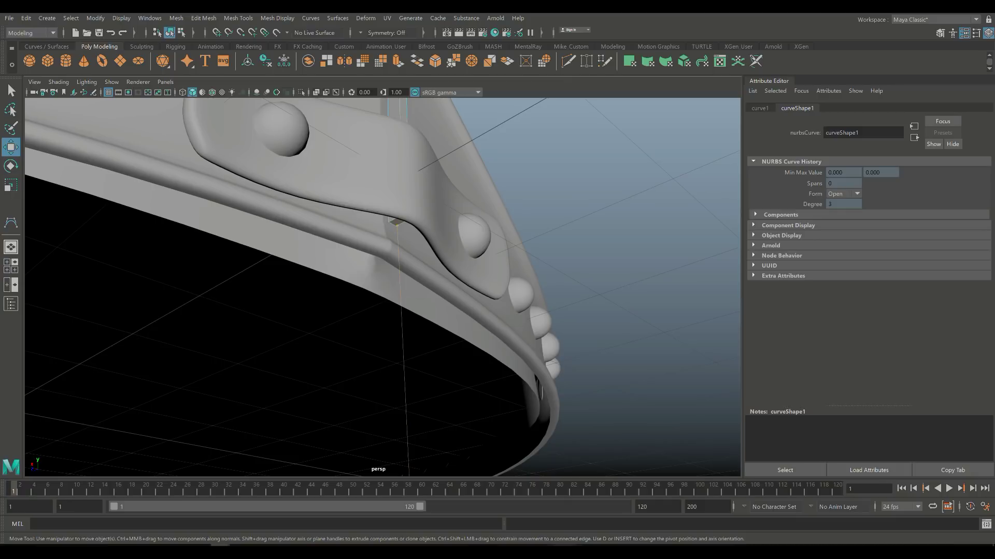
pyautogui.hotkey('ctrl', 'e')
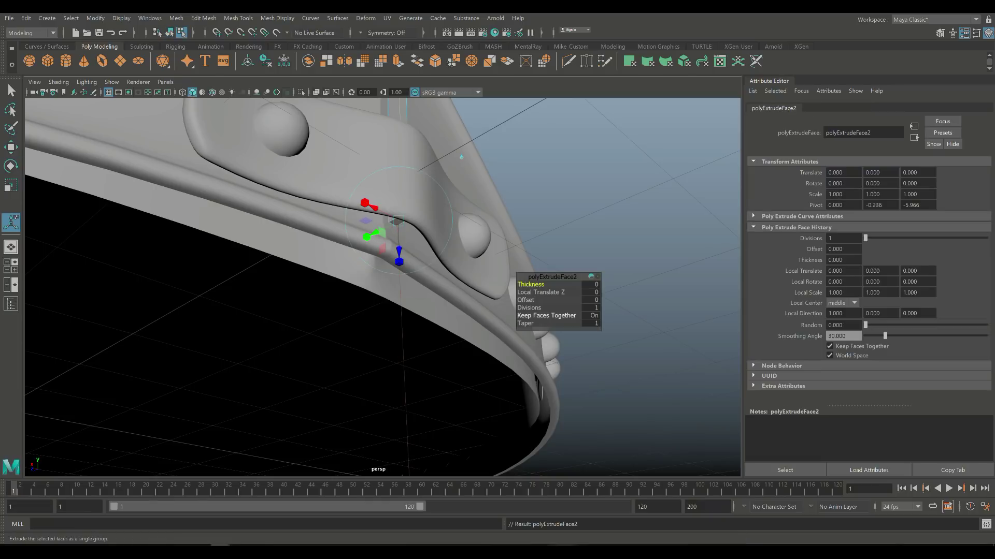
pyautogui.click(529, 307)
pyautogui.moveTo(529, 308)
pyautogui.mouseDown(button='middle')
pyautogui.moveTo(580, 308)
pyautogui.moveTo(529, 308)
pyautogui.mouseUp(button='middle')
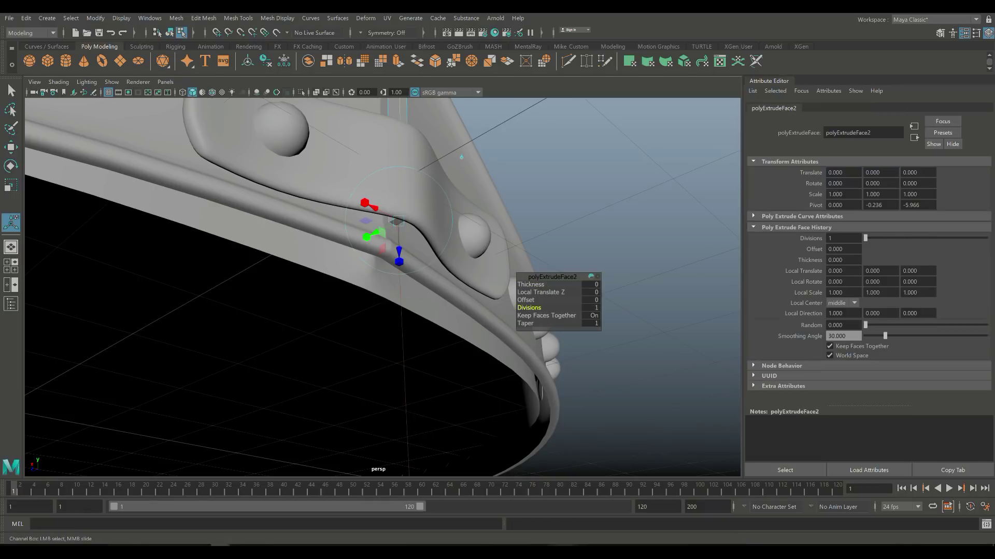
# Undo the extrusion, the face selection and the drawn curve below the front strip
pyautogui.hotkey('ctrl', 'z')
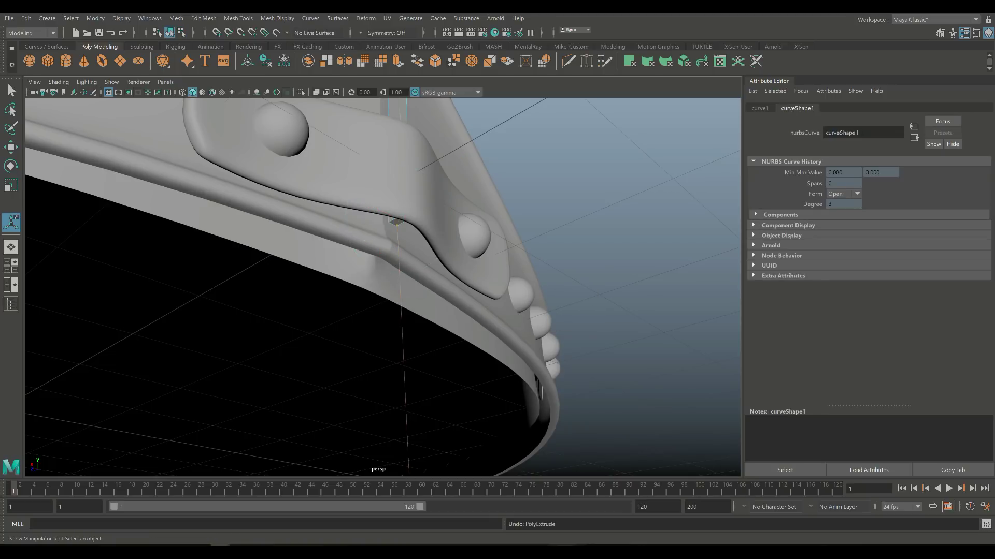
pyautogui.hotkey('ctrl', 'z')
pyautogui.hotkey('ctrl', 'z')
pyautogui.hotkey('ctrl', 'z')
pyautogui.hotkey('ctrl', 'z')
pyautogui.hotkey('ctrl', 'z')
pyautogui.hotkey('ctrl', 'z')
pyautogui.hotkey('ctrl', 'z')
pyautogui.hotkey('ctrl', 'z')
pyautogui.hotkey('ctrl', 'z')
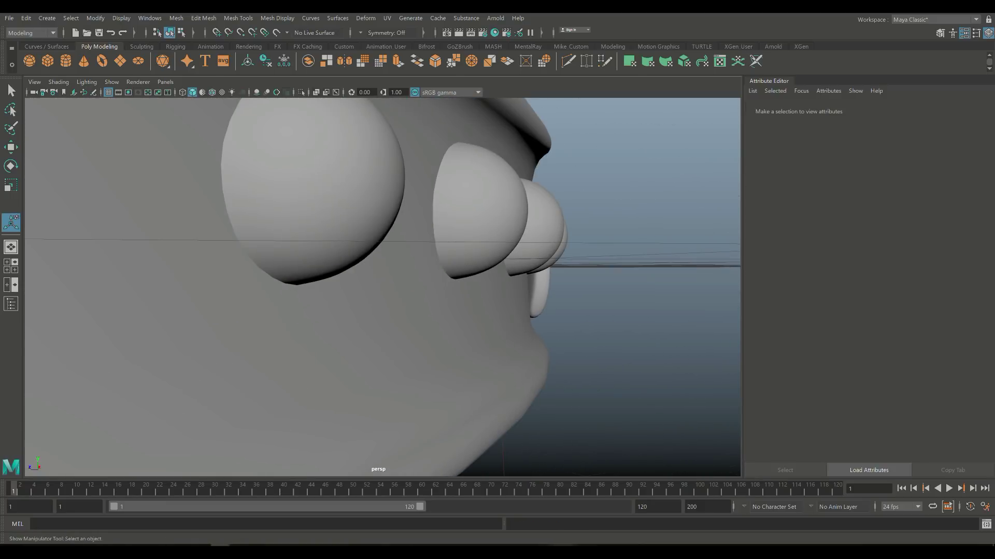
pyautogui.hotkey('ctrl', 'z')
pyautogui.hotkey('ctrl', 'z')
pyautogui.moveTo(493, 308); pyautogui.dragTo(546, 285, button='right')
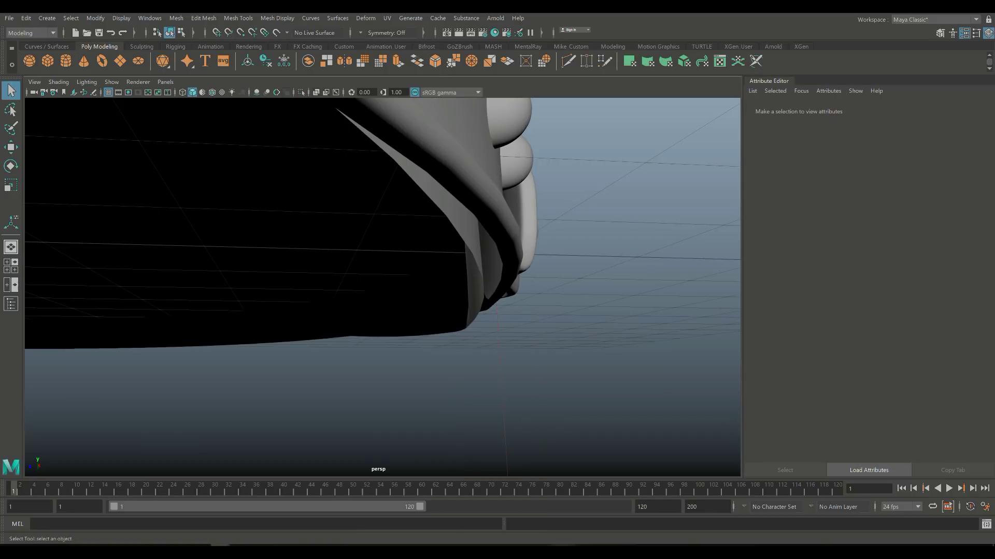
pyautogui.hotkey('ctrl', 'z')
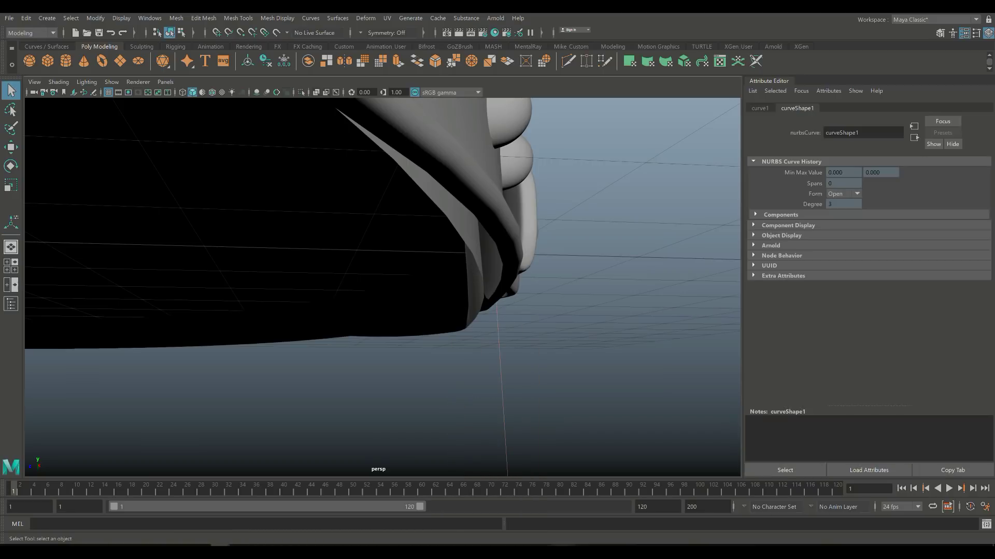
pyautogui.hotkey('ctrl', 'z')
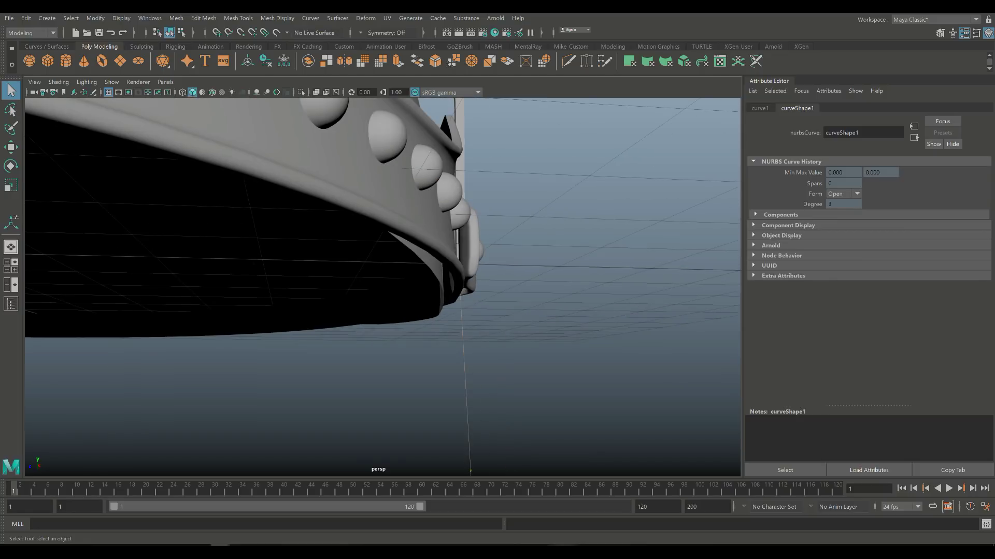
pyautogui.hotkey('ctrl', 'z')
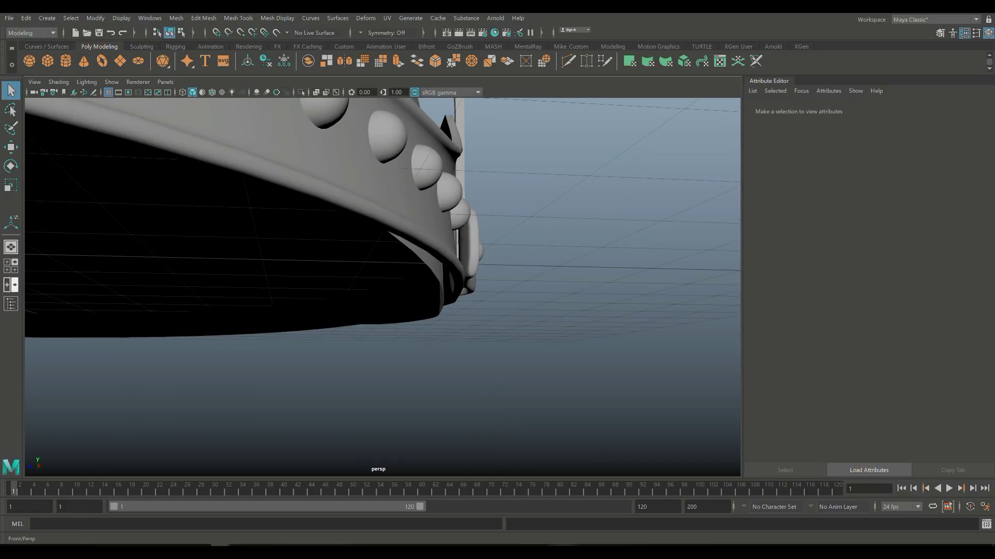
# Draw a four-point CV curve in the side view, running nearly straight down from the lower end of the thin front strip
pyautogui.press('space')
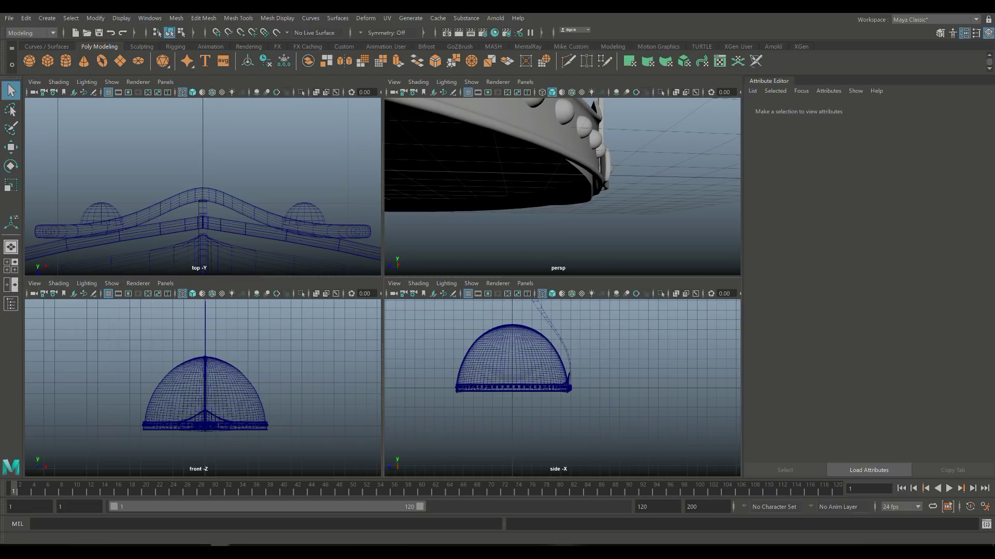
pyautogui.press('space')
pyautogui.scroll(8, 382, 288)
pyautogui.scroll(2, 382, 288)
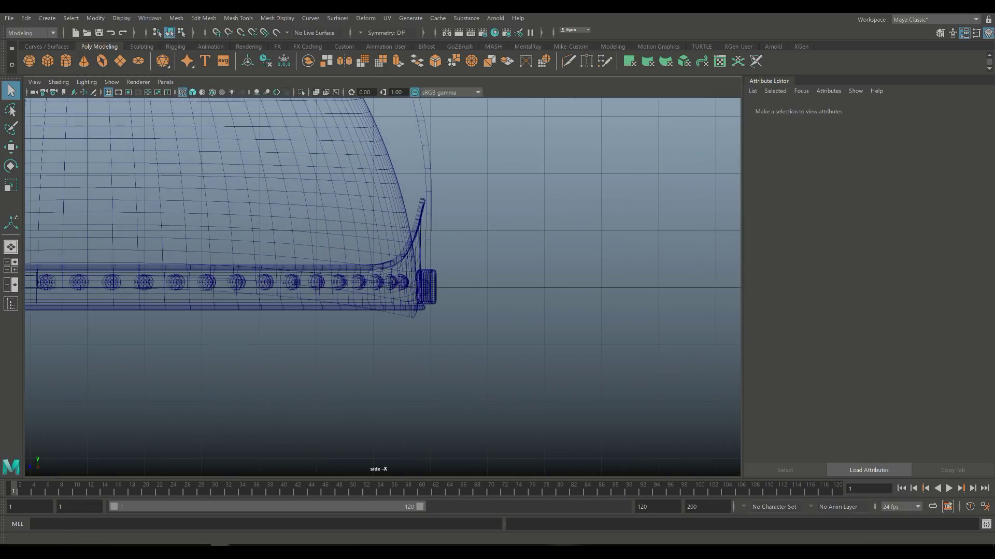
pyautogui.click(47, 18)
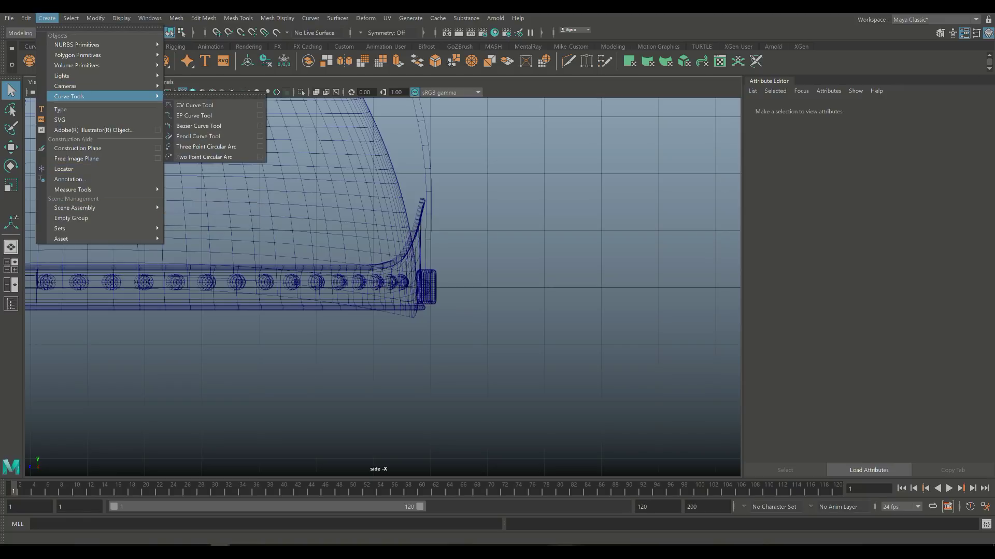
pyautogui.click(186, 104)
pyautogui.scroll(1, 107, 285)
pyautogui.scroll(5, 382, 287)
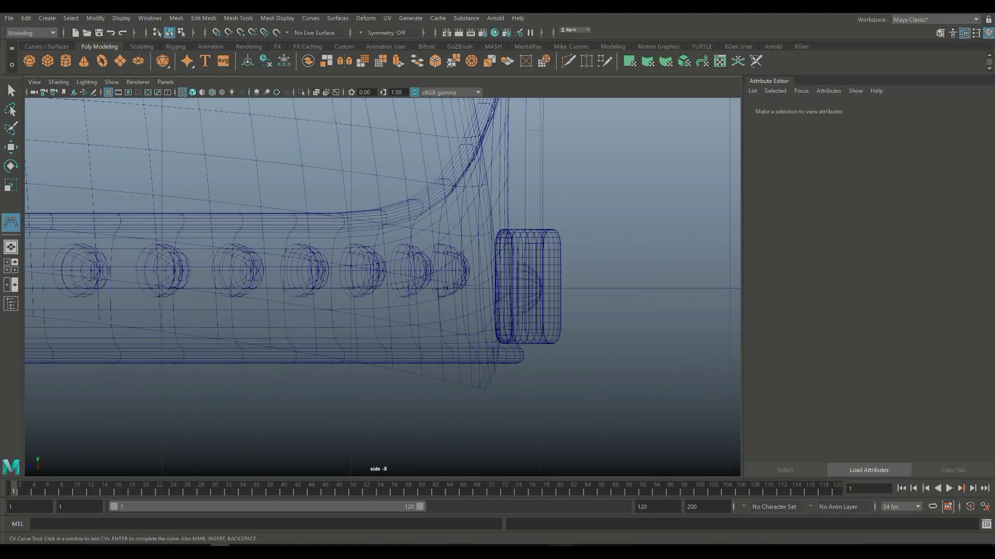
pyautogui.click(532, 338)
pyautogui.click(533, 396)
pyautogui.scroll(-6, 382, 288)
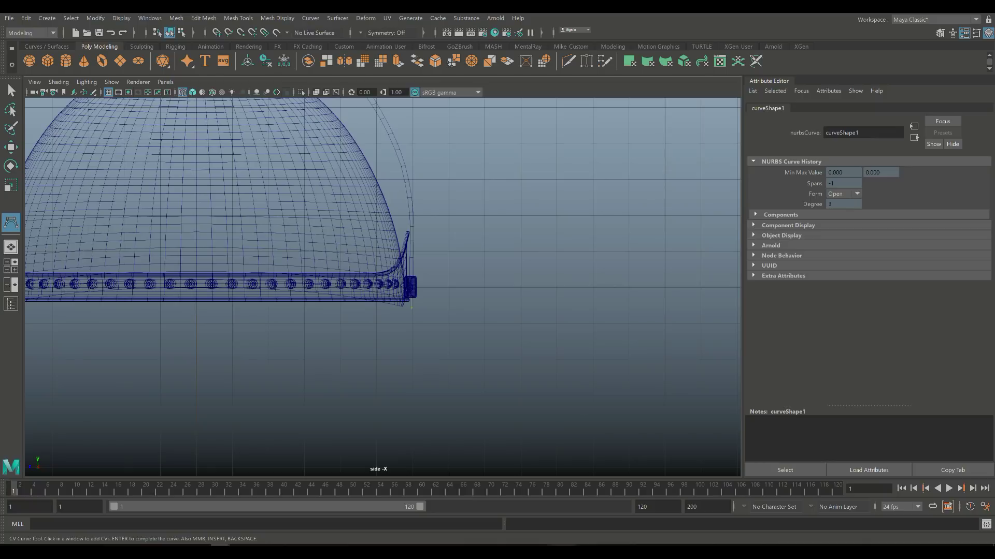
pyautogui.click(410, 395)
pyautogui.click(407, 462)
# Extrude the front strip's bottom face along the new curve in the perspective view
pyautogui.press('space')
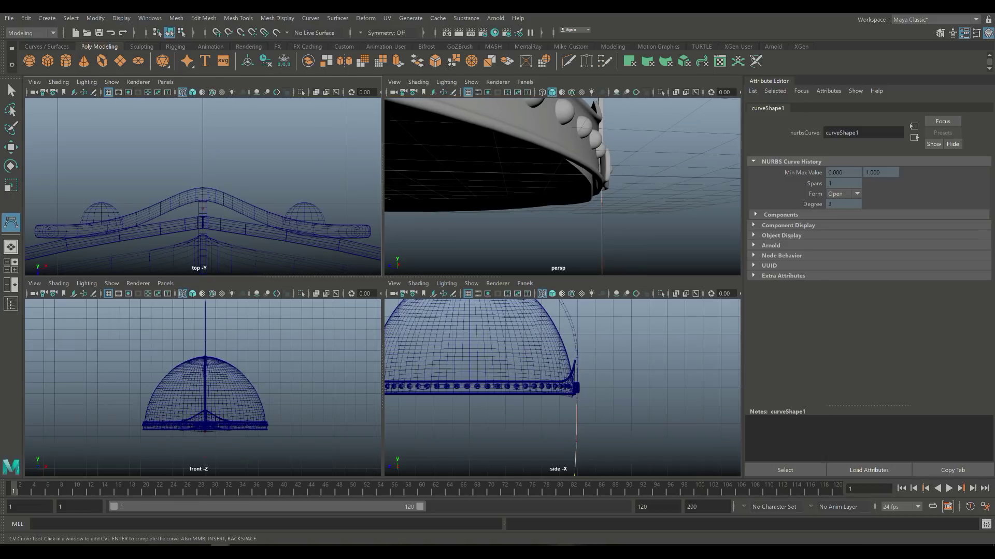
pyautogui.press('space')
pyautogui.press('f')
pyautogui.keyDown('alt'); pyautogui.moveTo(363, 285); pyautogui.dragTo(461, 273); pyautogui.keyUp('alt')
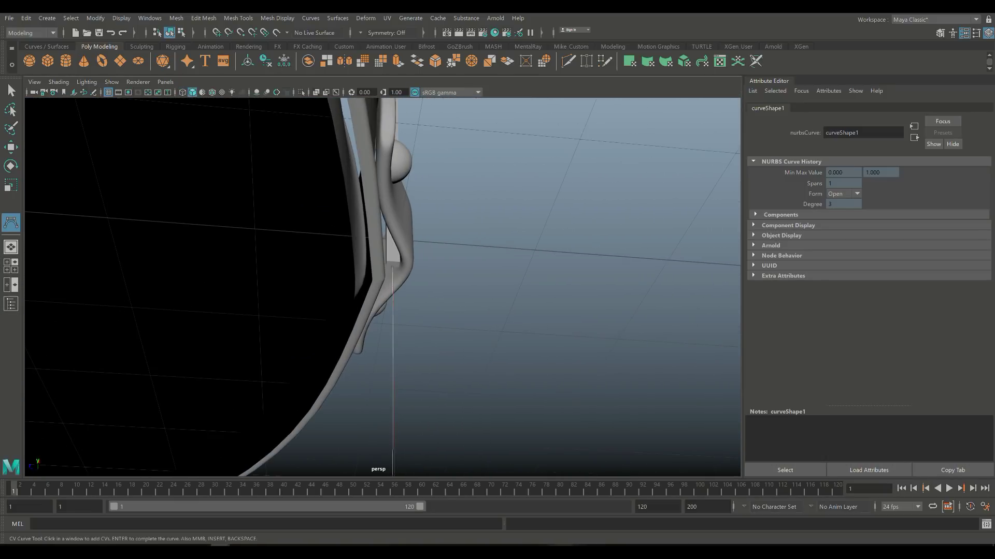
pyautogui.press('q')
pyautogui.moveTo(389, 254); pyautogui.dragTo(390, 279, button='right')
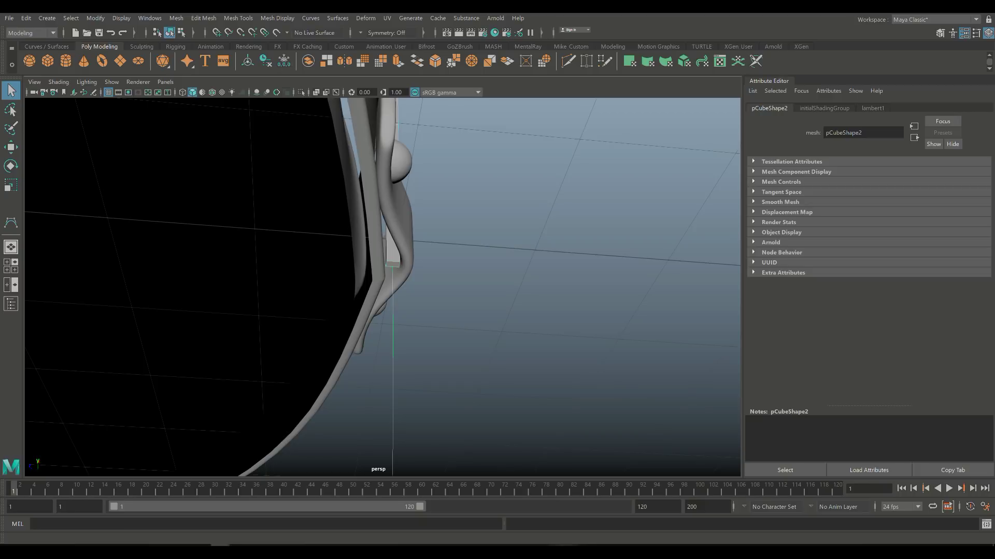
pyautogui.hotkey('ctrl', 'e')
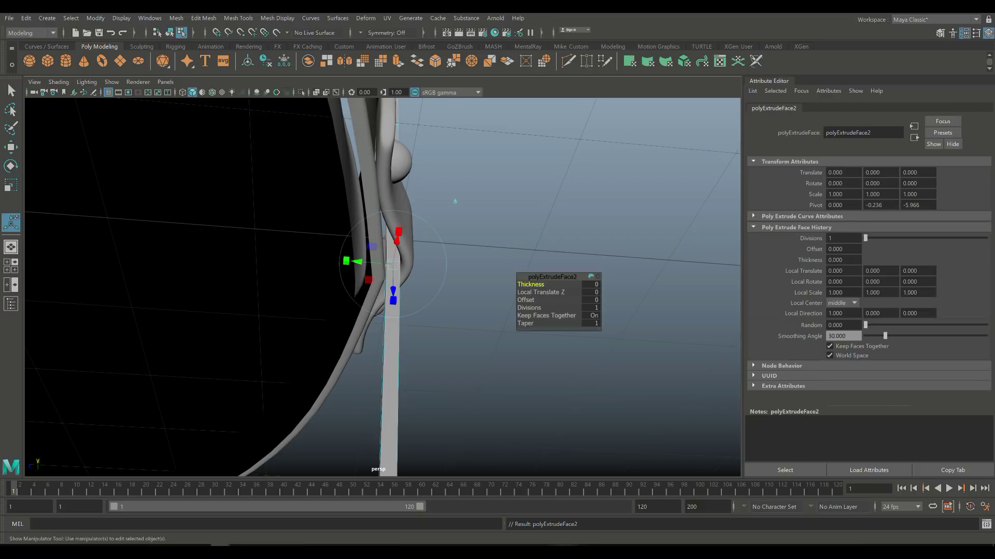
# Set the strip extrusion's divisions to 25 so it follows the full curve
pyautogui.click(529, 308)
pyautogui.moveTo(528, 308); pyautogui.dragTo(601, 307, button='middle')
pyautogui.keyDown('alt'); pyautogui.moveTo(394, 285); pyautogui.dragTo(347, 270); pyautogui.keyUp('alt')
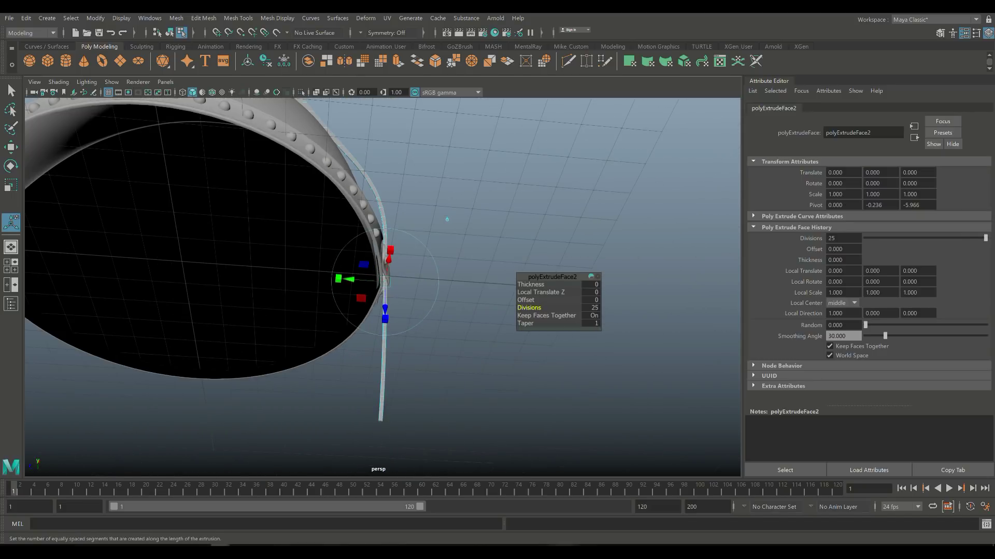
# Return the front strip to object selection in the side view and delete its construction history
pyautogui.keyDown('alt'); pyautogui.moveTo(447, 220); pyautogui.dragTo(445, 181); pyautogui.keyUp('alt')
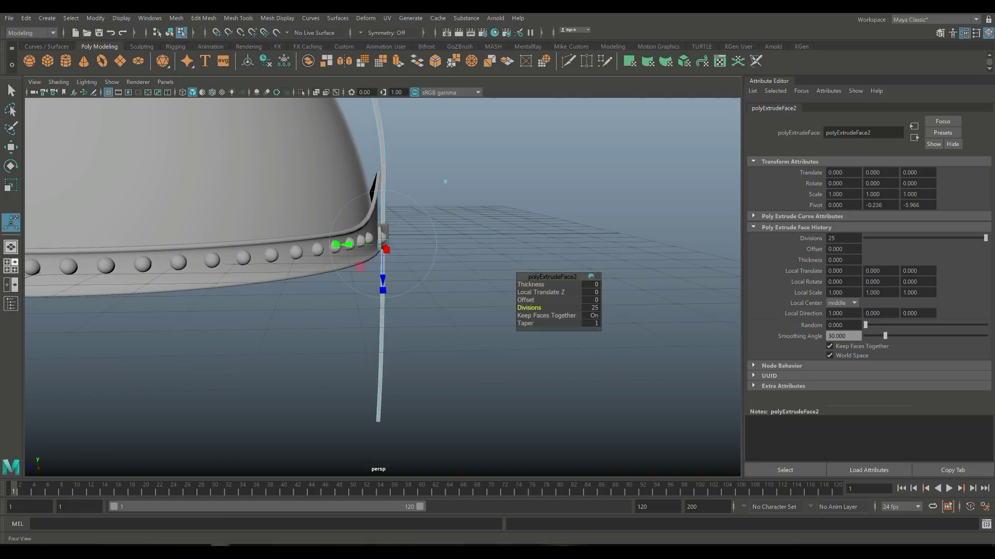
pyautogui.press('space')
pyautogui.press('space')
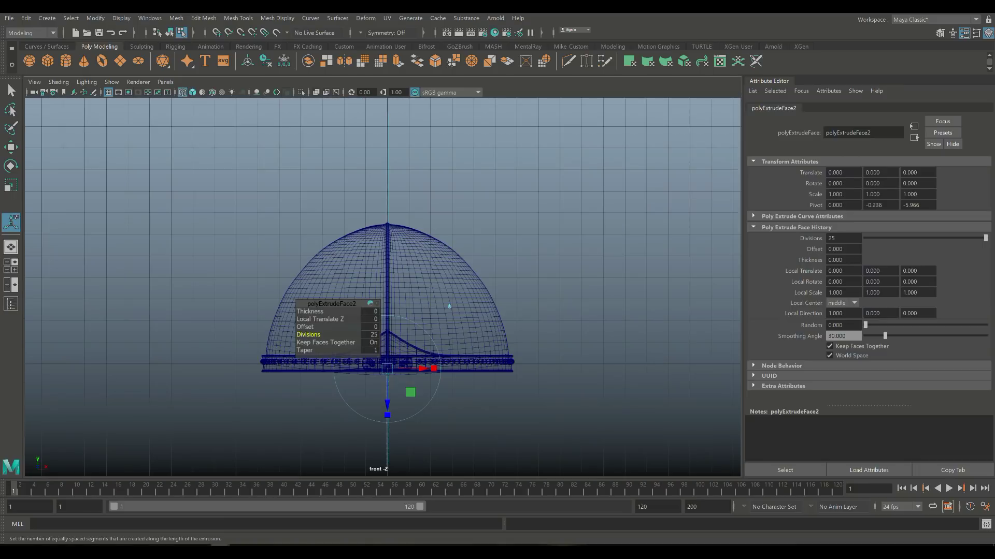
pyautogui.press('space')
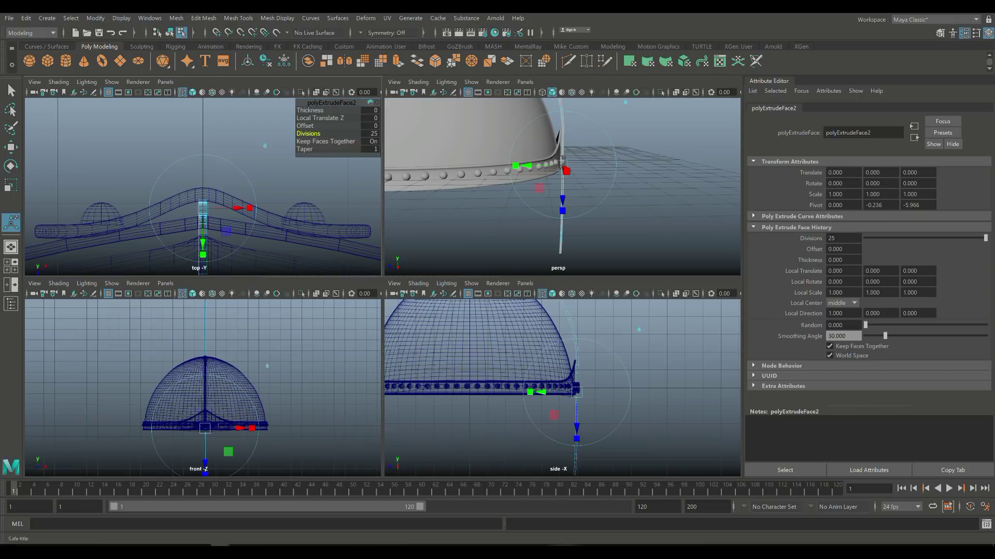
pyautogui.press('space')
pyautogui.scroll(3, 463, 230)
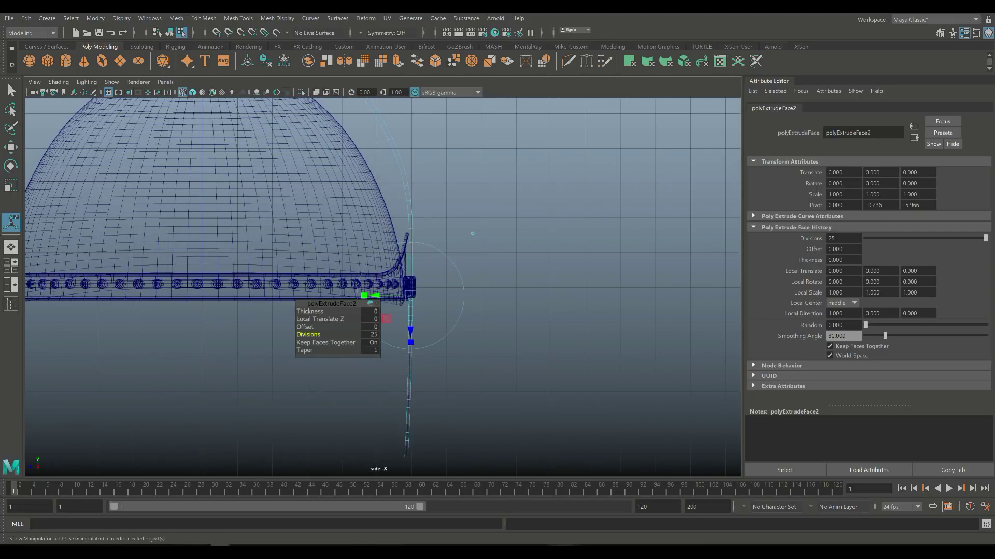
pyautogui.keyDown('alt'); pyautogui.moveTo(472, 232); pyautogui.dragTo(478, 176, button='middle'); pyautogui.keyUp('alt')
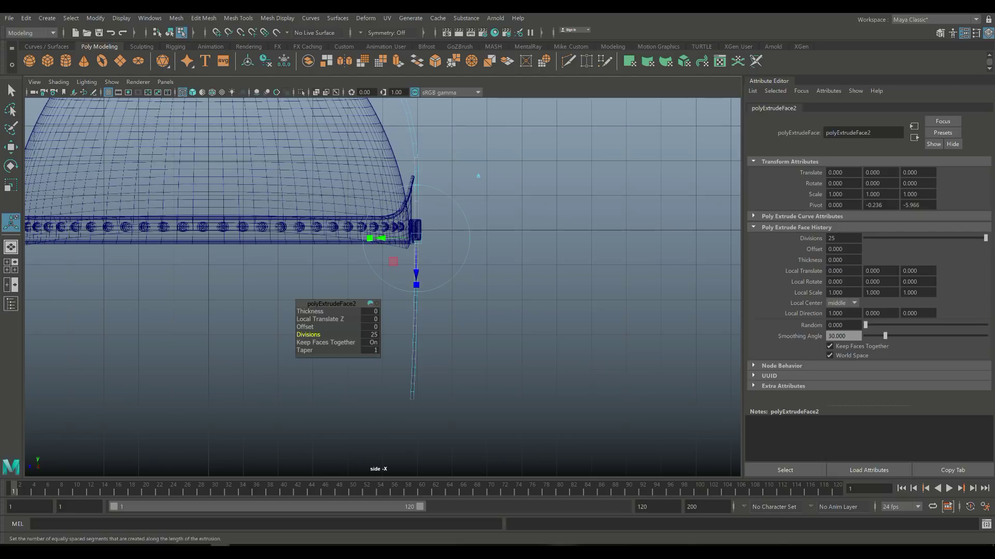
pyautogui.click(478, 175)
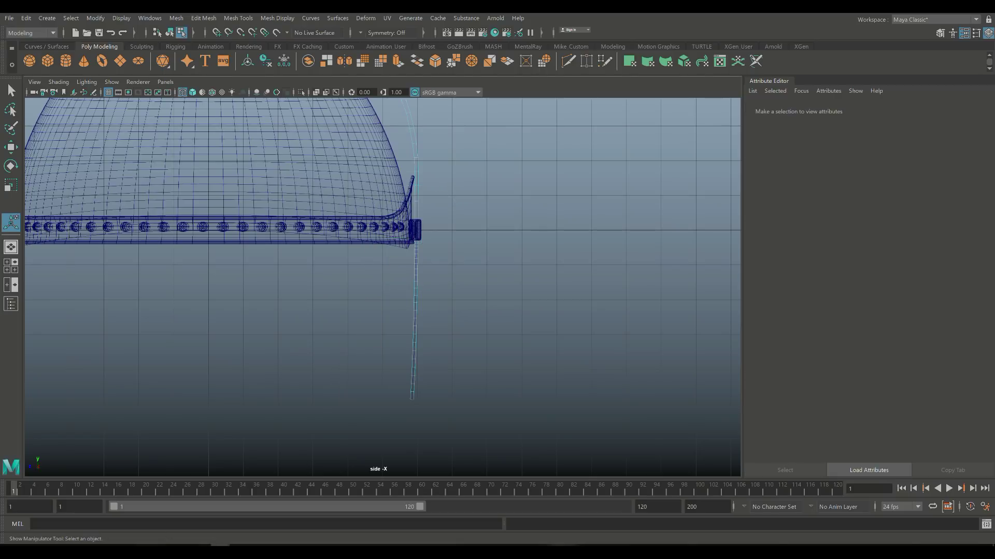
pyautogui.moveTo(413, 337); pyautogui.dragTo(464, 285, button='right')
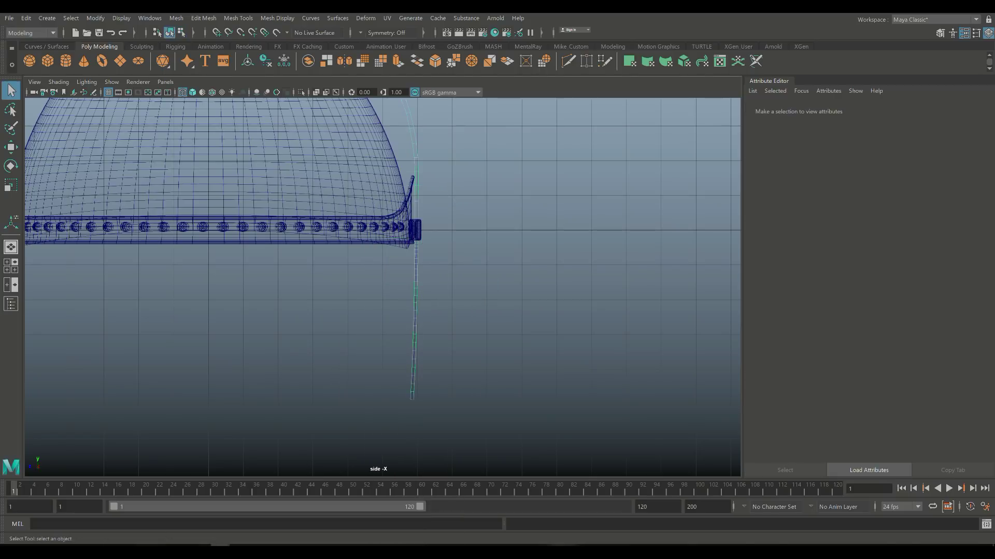
pyautogui.click(26, 18)
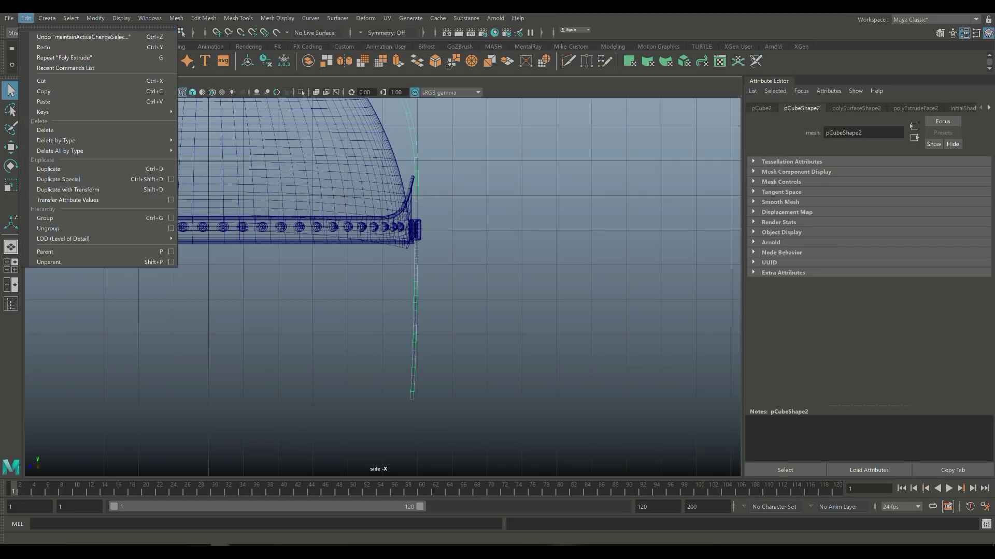
pyautogui.moveTo(77, 140)
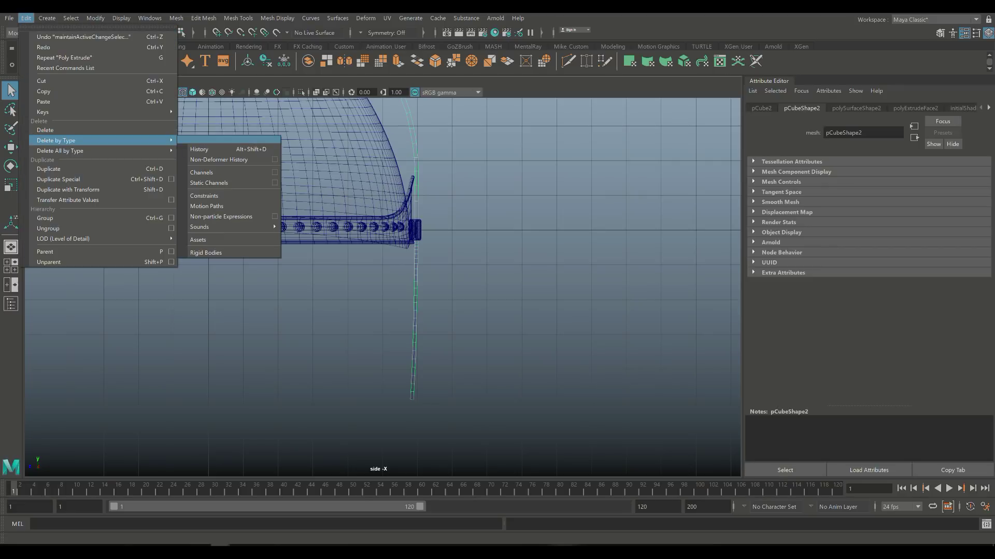
pyautogui.click(218, 150)
pyautogui.scroll(1, 355, 310)
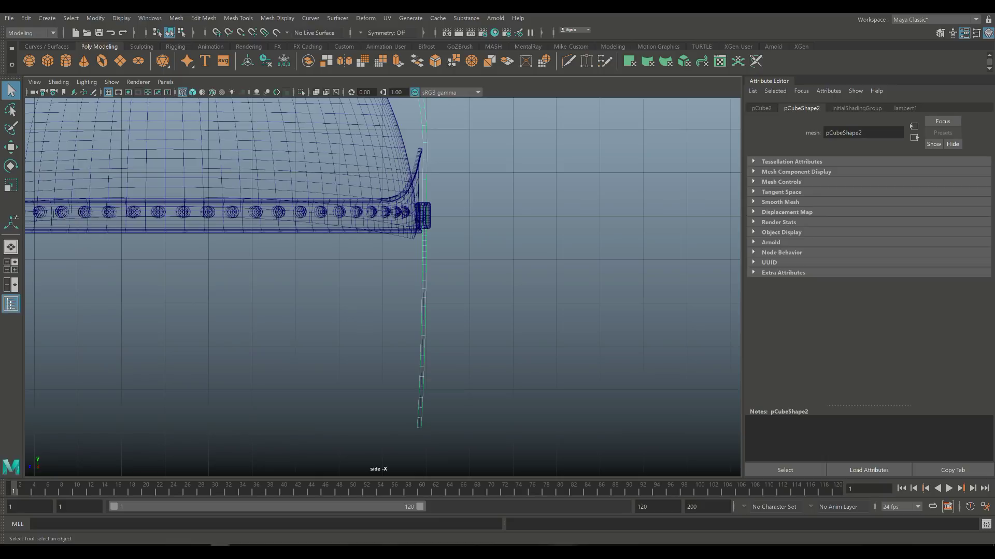
# Delete curve1, the guide curve that the front strip was extruded along
pyautogui.click(10, 304)
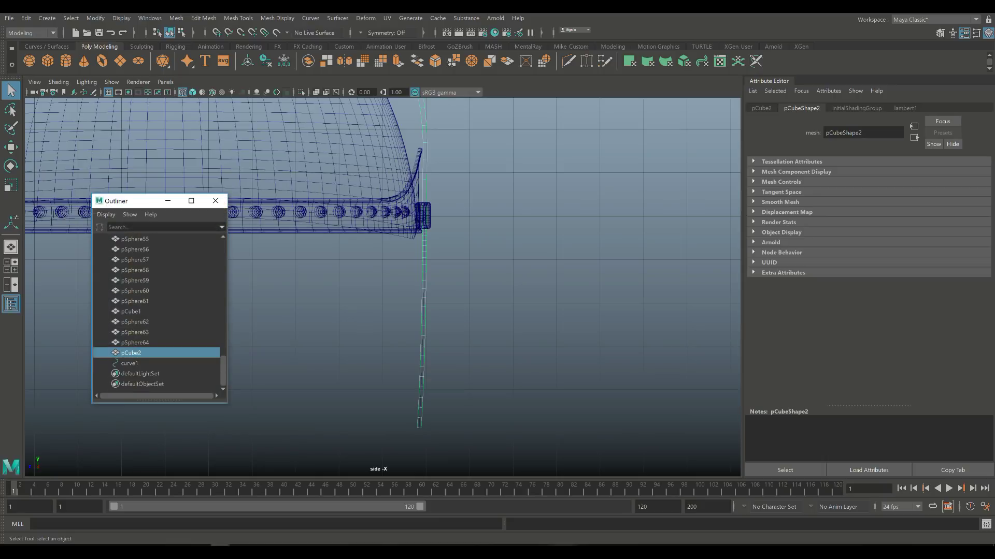
pyautogui.click(130, 363)
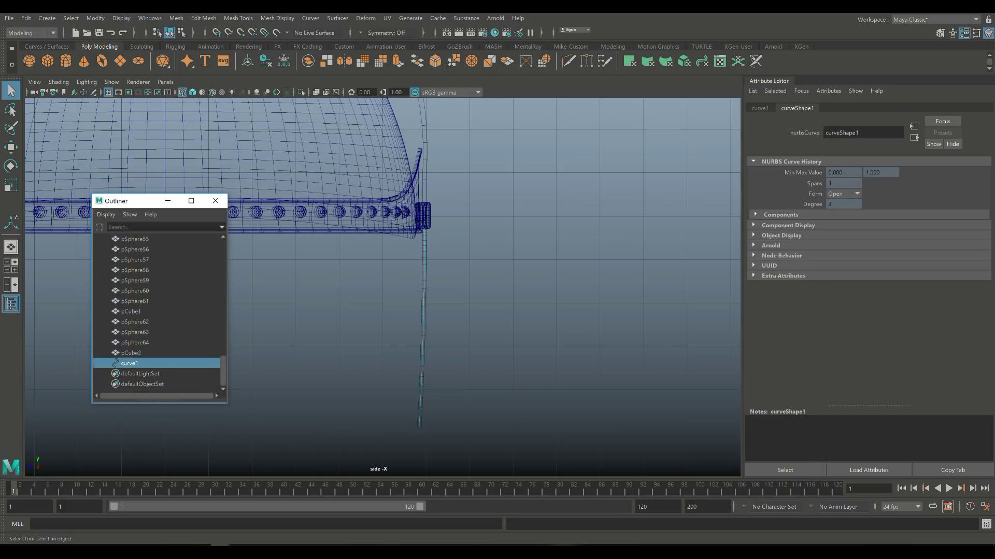
pyautogui.click(155, 389)
pyautogui.click(216, 201)
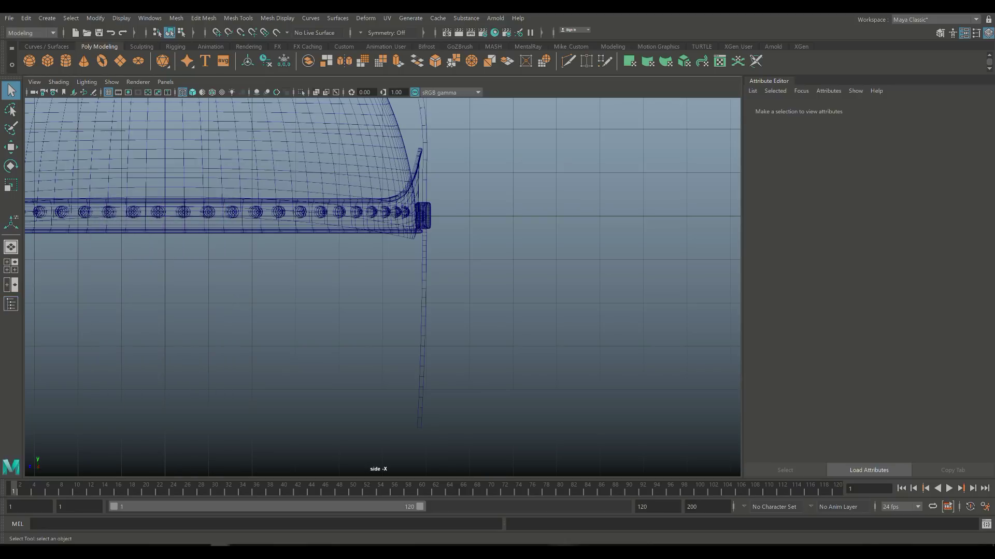
# Turn on smooth mesh preview for the front strip and inspect it up close in the perspective view
pyautogui.click(422, 311)
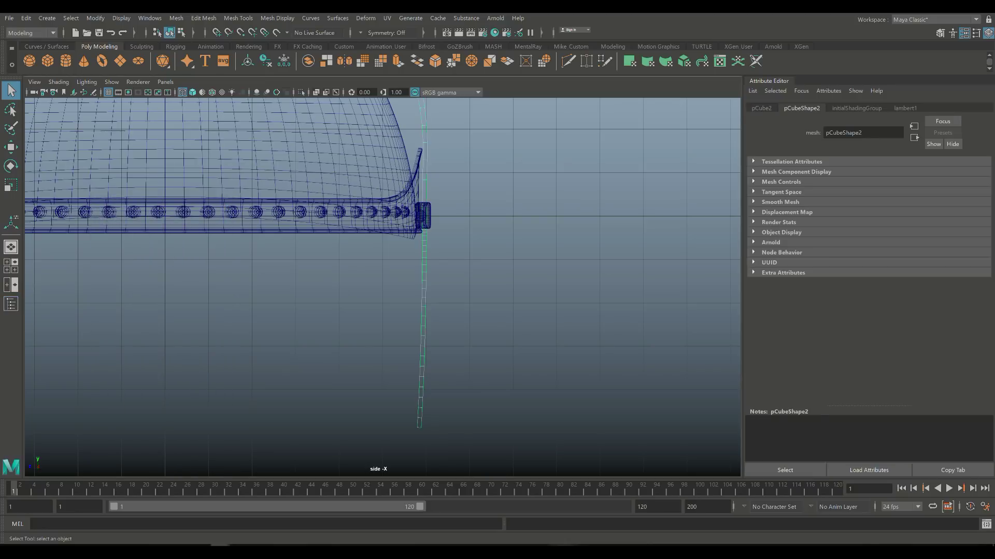
pyautogui.click(10, 265)
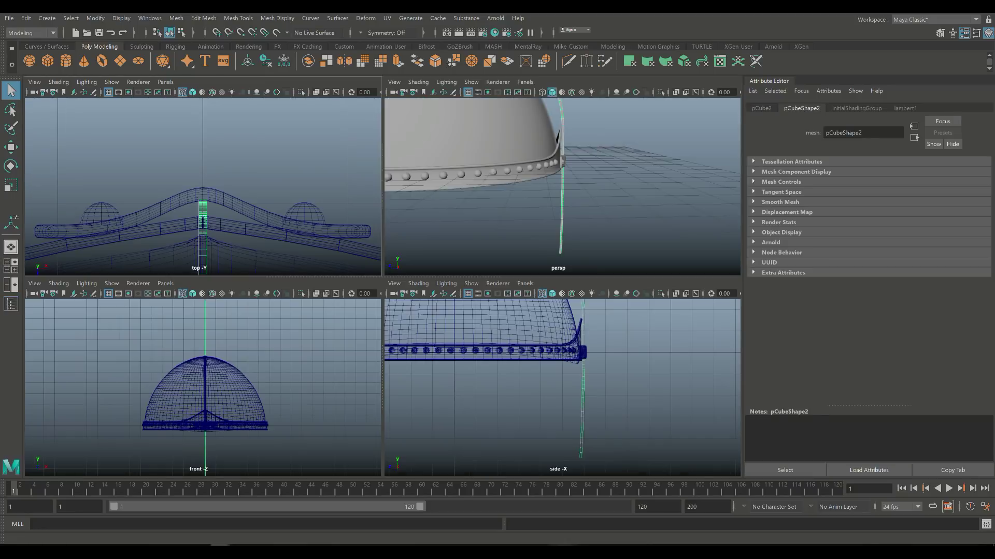
pyautogui.press('space')
pyautogui.keyDown('alt'); pyautogui.moveTo(362, 285); pyautogui.dragTo(476, 279); pyautogui.keyUp('alt')
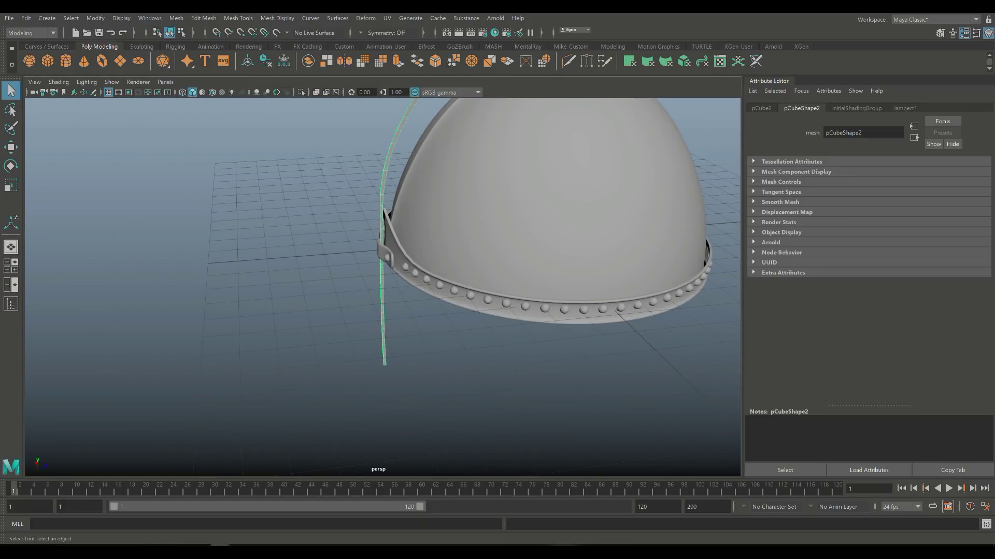
pyautogui.press('3')
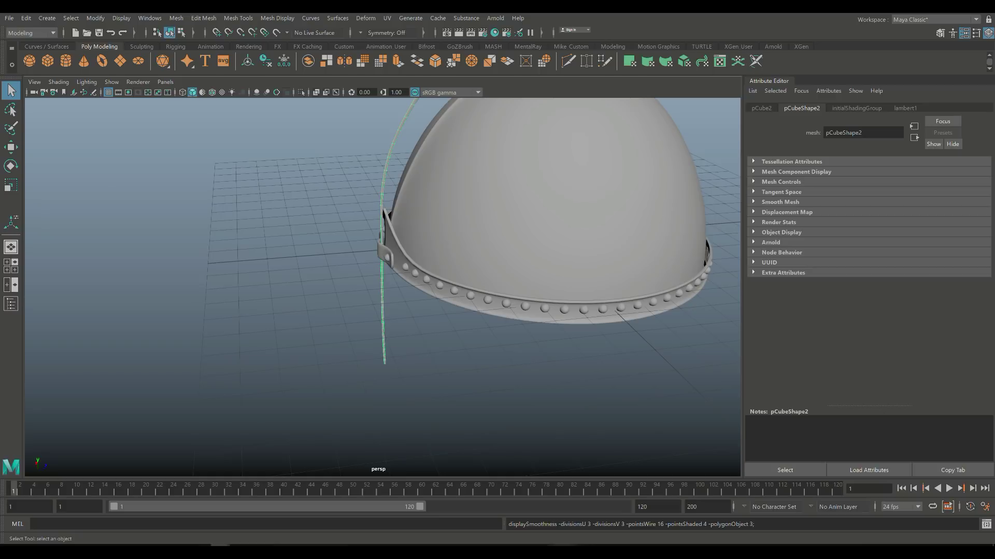
pyautogui.scroll(5, 384, 285)
pyautogui.keyDown('alt'); pyautogui.moveTo(383, 285); pyautogui.dragTo(490, 322); pyautogui.keyUp('alt')
pyautogui.scroll(3, 529, 301)
pyautogui.scroll(2, 528, 301)
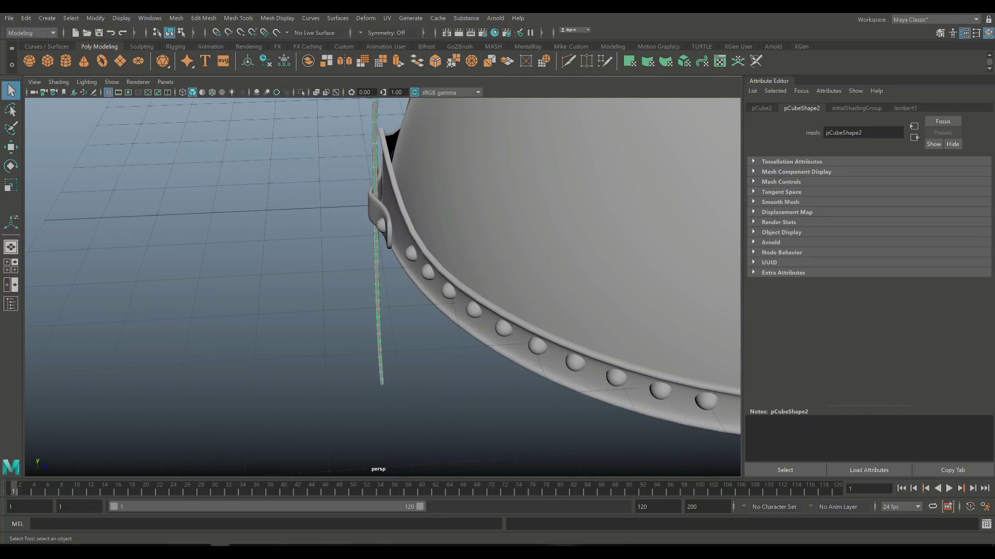
# Try to scale the front strip along the Z axis in the side view, and undo the scaling
pyautogui.click(11, 265)
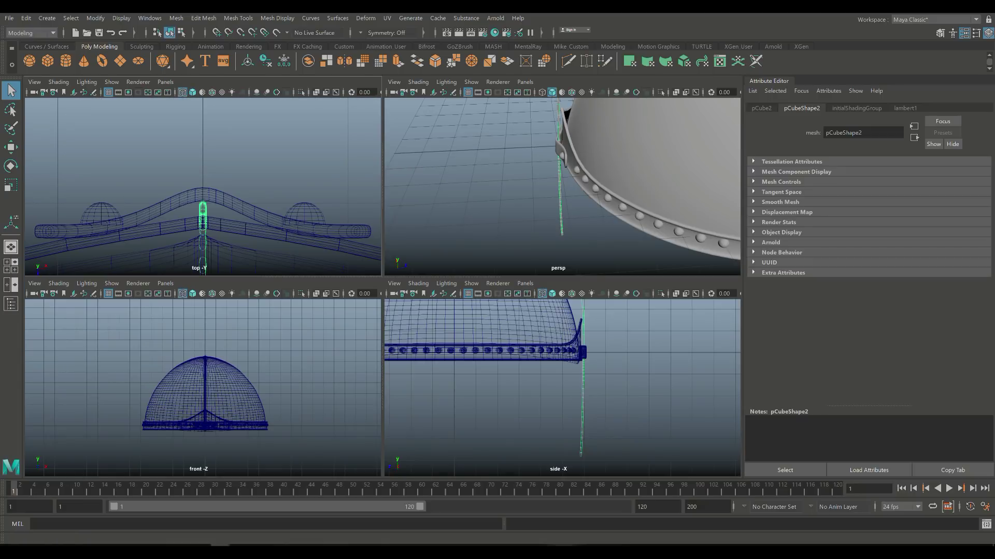
pyautogui.press('space')
pyautogui.keyDown('alt'); pyautogui.moveTo(384, 285); pyautogui.dragTo(399, 269, button='middle'); pyautogui.keyUp('alt')
pyautogui.scroll(-3, 383, 293)
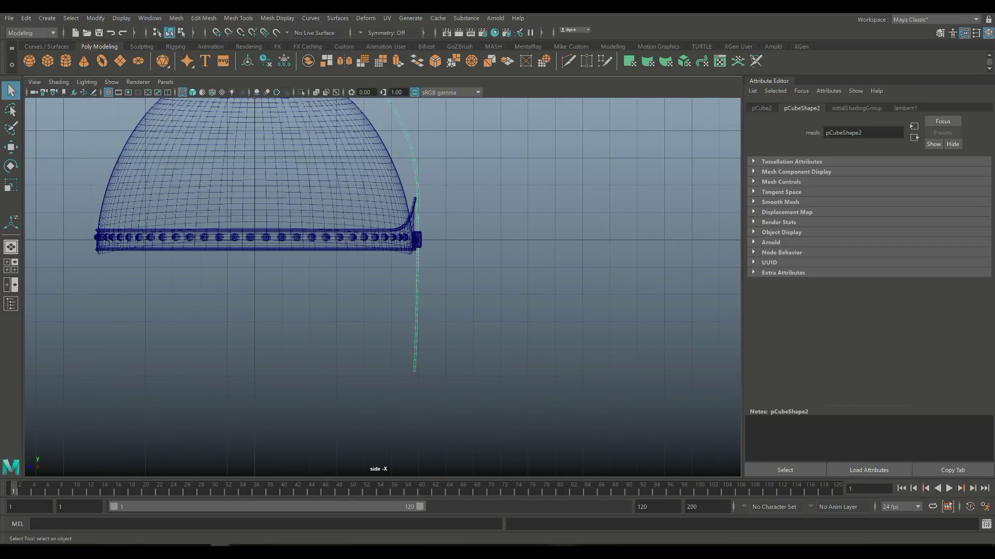
pyautogui.click(259, 248)
pyautogui.press('capslock')
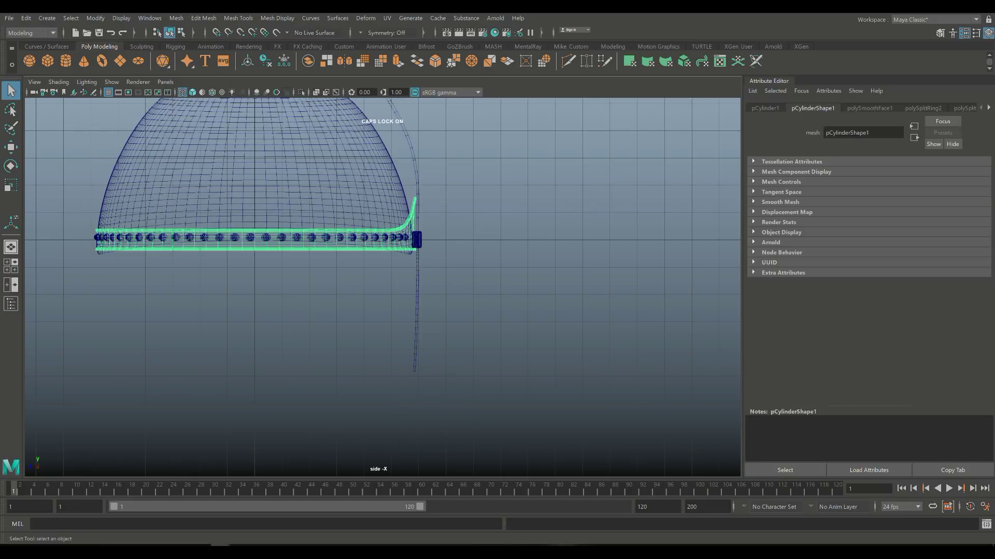
pyautogui.press('Escape')
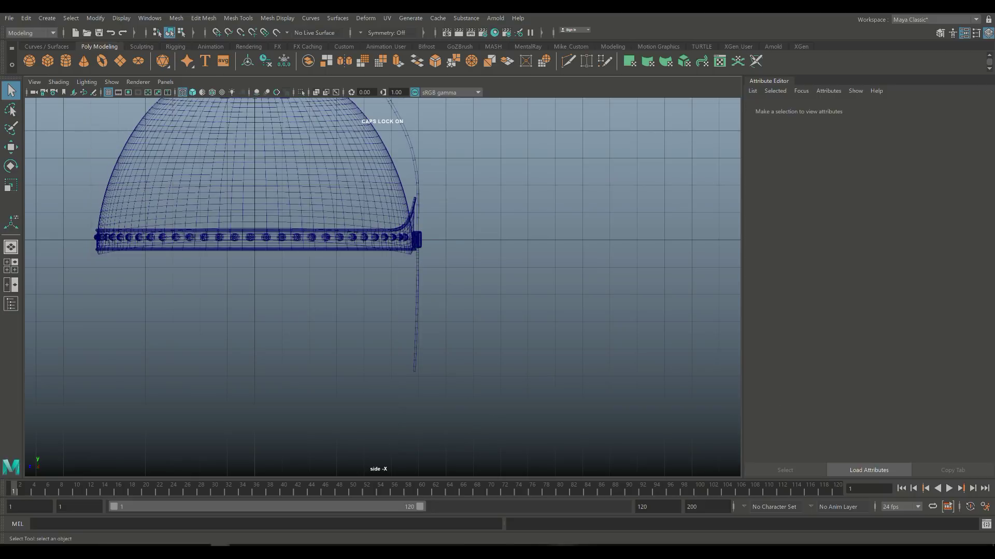
pyautogui.press('capslock')
pyautogui.moveTo(456, 399); pyautogui.dragTo(456, 398)
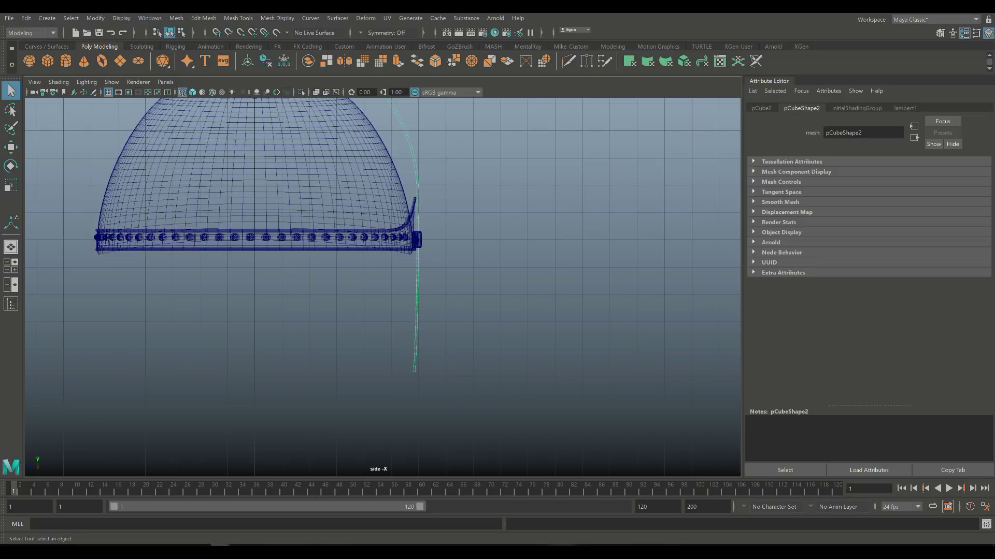
pyautogui.press('r')
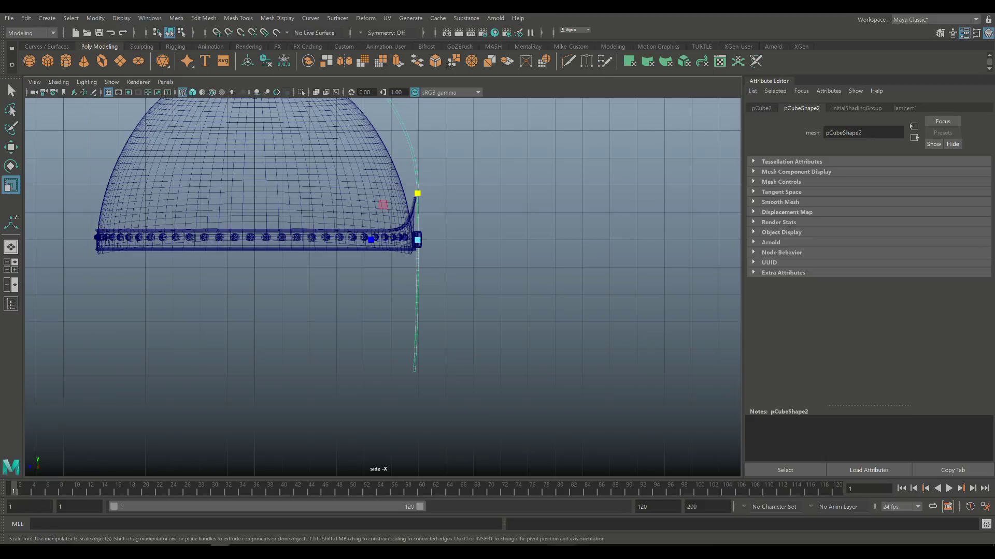
pyautogui.moveTo(371, 240); pyautogui.dragTo(371, 240)
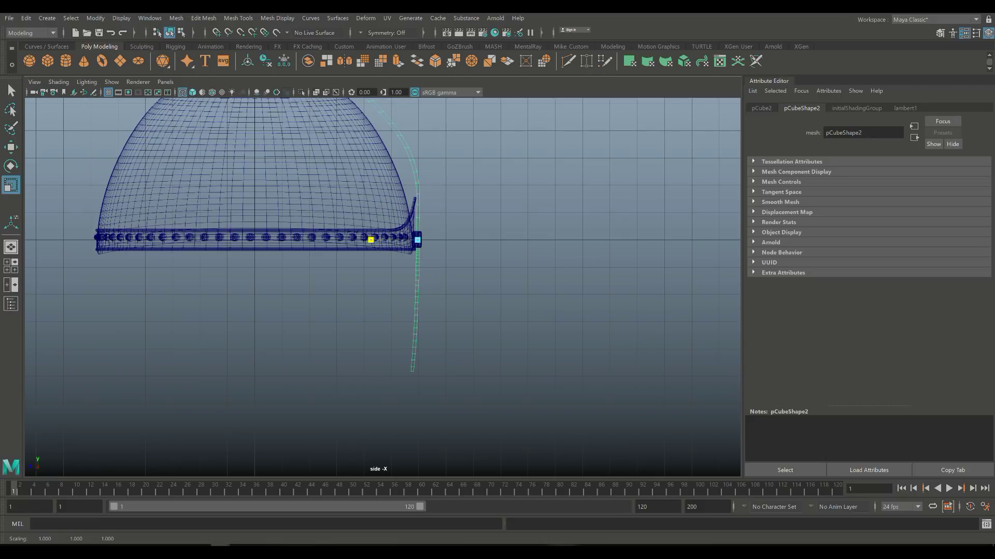
pyautogui.moveTo(371, 240); pyautogui.dragTo(371, 240)
pyautogui.keyDown('alt'); pyautogui.moveTo(371, 240); pyautogui.dragTo(379, 351, button='middle'); pyautogui.keyUp('alt')
pyautogui.hotkey('ctrl', 'z')
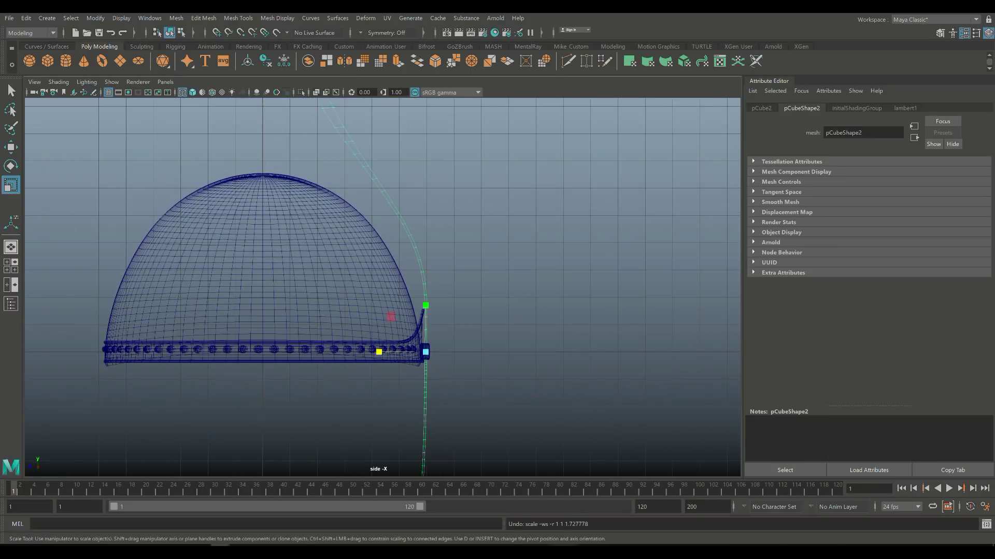
pyautogui.keyDown('alt'); pyautogui.moveTo(378, 351); pyautogui.dragTo(371, 227, button='middle'); pyautogui.keyUp('alt')
# Turn off the front strip's smooth mesh preview in the perspective view and switch the strip to face selection
pyautogui.press('space')
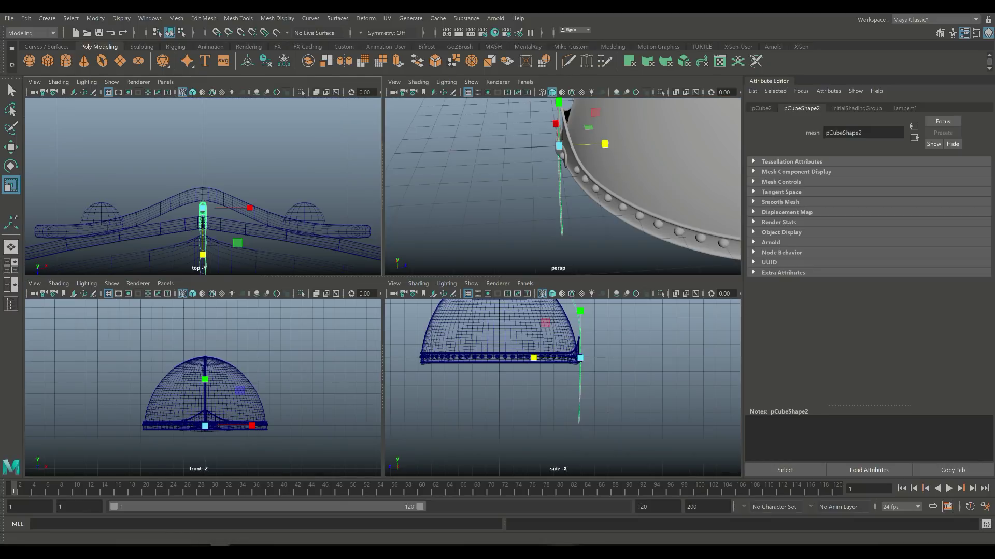
pyautogui.press('space')
pyautogui.keyDown('alt'); pyautogui.moveTo(378, 285); pyautogui.dragTo(406, 316); pyautogui.keyUp('alt')
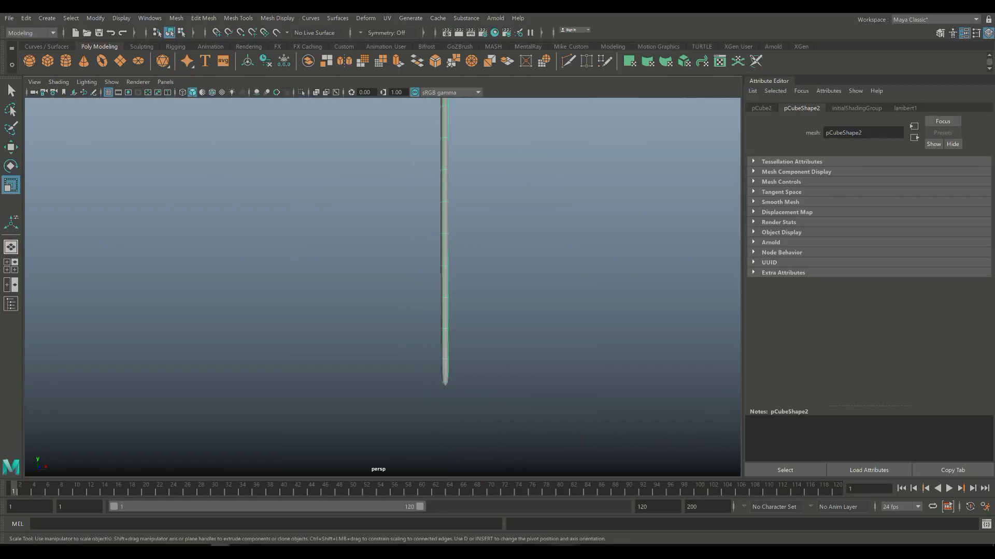
pyautogui.press('1')
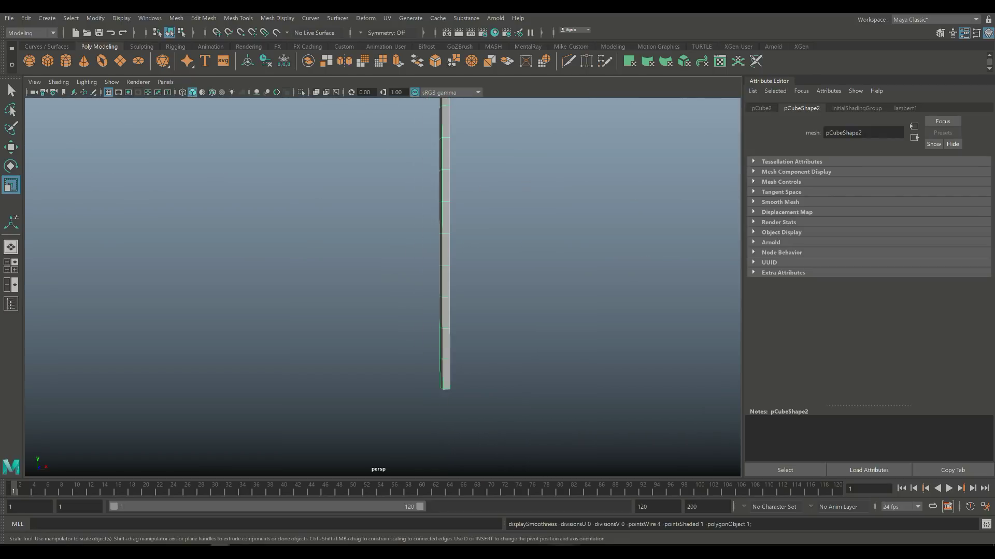
pyautogui.moveTo(445, 270); pyautogui.dragTo(449, 300, button='right')
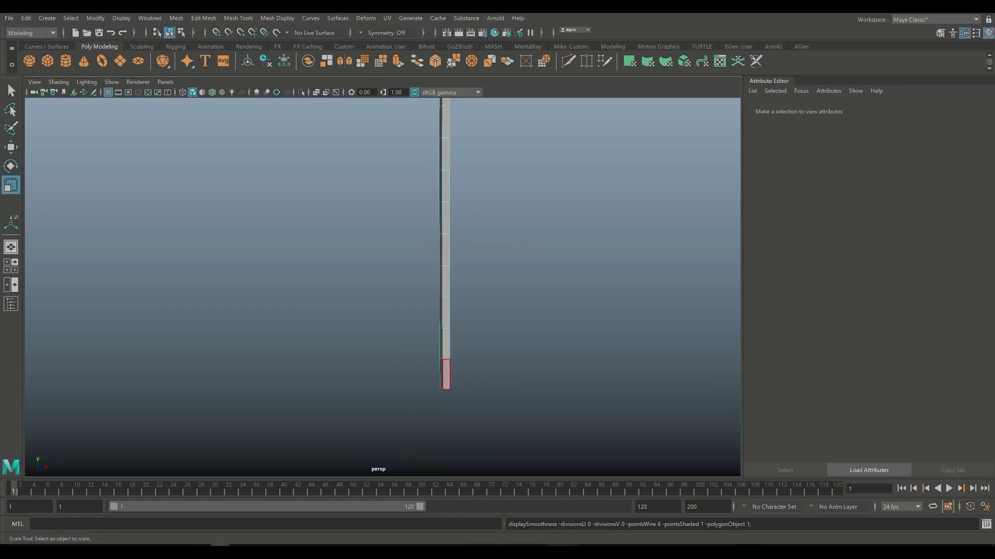
# Select a strip face just above the front clasp and enable soft selection
pyautogui.keyDown('alt'); pyautogui.moveTo(396, 311); pyautogui.dragTo(258, 316); pyautogui.keyUp('alt')
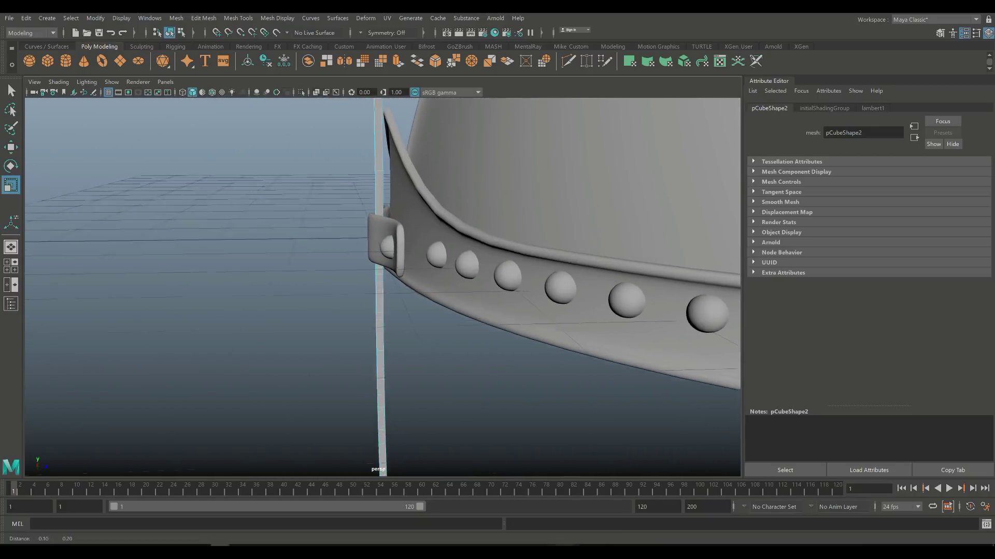
pyautogui.scroll(3, 383, 288)
pyautogui.keyDown('alt'); pyautogui.moveTo(383, 287); pyautogui.dragTo(407, 280); pyautogui.keyUp('alt')
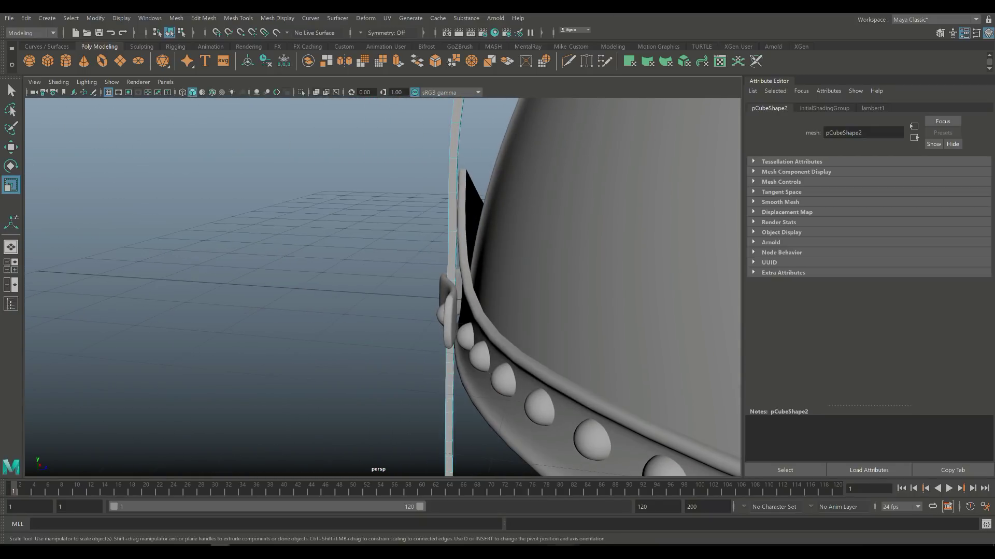
pyautogui.click(455, 257)
pyautogui.keyDown('alt'); pyautogui.moveTo(533, 264); pyautogui.dragTo(431, 219); pyautogui.keyUp('alt')
pyautogui.press('b')
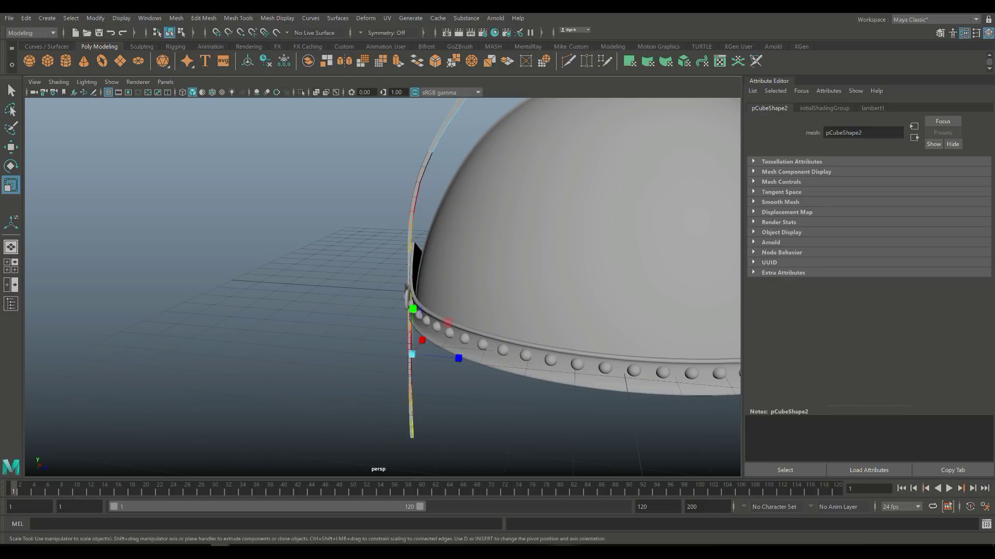
# Try to move the soft-selected strip faces along the Z axis, and undo the move
pyautogui.press('w')
pyautogui.moveTo(463, 358)
pyautogui.mouseDown()
pyautogui.moveTo(497, 363)
pyautogui.moveTo(471, 353)
pyautogui.mouseUp()
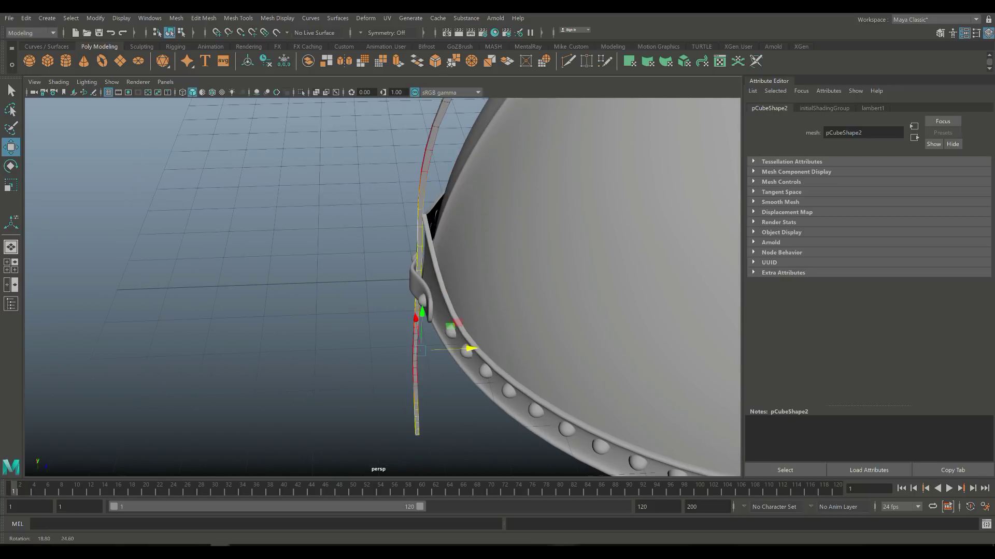
pyautogui.hotkey('ctrl', 'z')
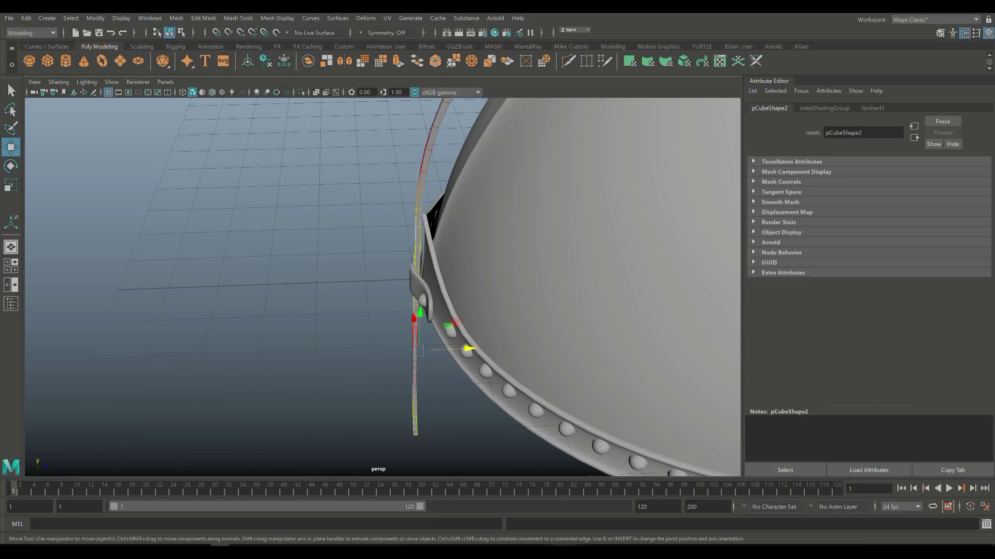
# Return the front strip to object mode and smooth its mesh with 2 division levels
pyautogui.click(259, 311)
pyautogui.keyDown('alt'); pyautogui.moveTo(259, 310); pyautogui.dragTo(321, 321); pyautogui.keyUp('alt')
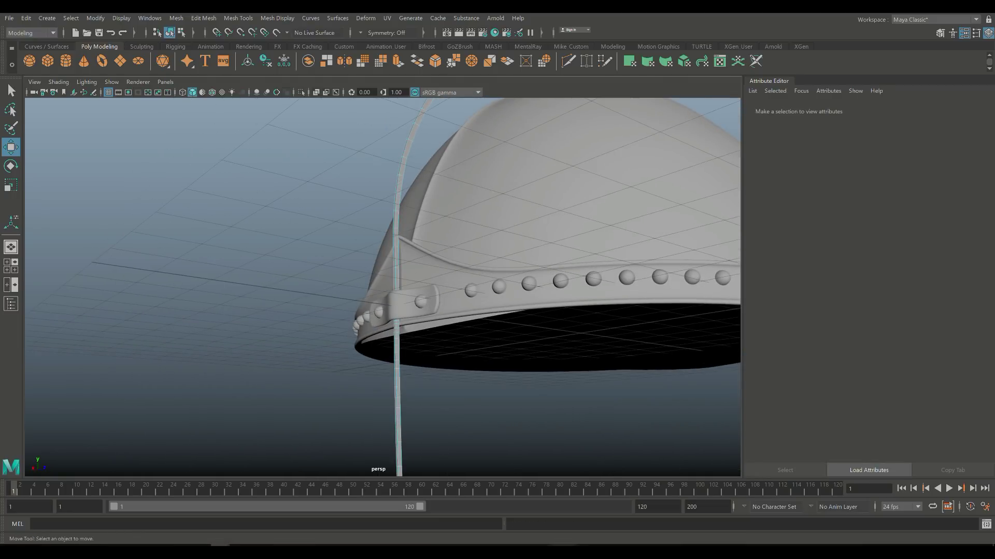
pyautogui.press('a')
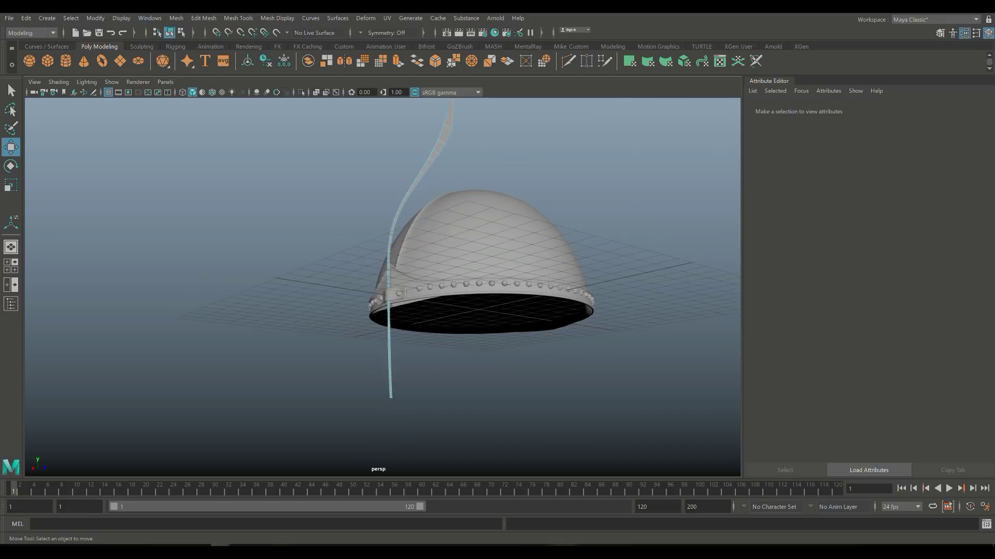
pyautogui.keyDown('alt'); pyautogui.moveTo(362, 311); pyautogui.dragTo(430, 147); pyautogui.keyUp('alt')
pyautogui.moveTo(433, 149); pyautogui.dragTo(484, 129, button='right')
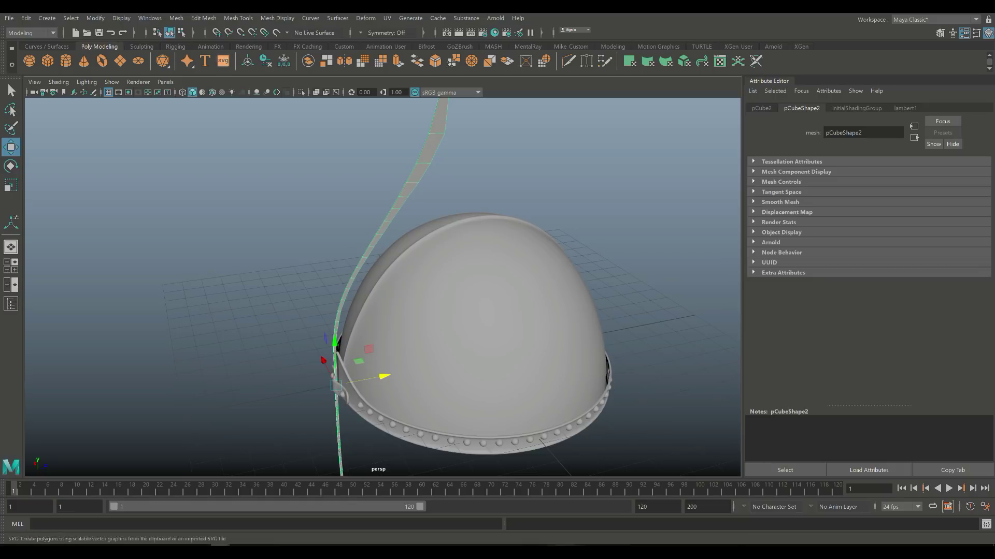
pyautogui.click(176, 18)
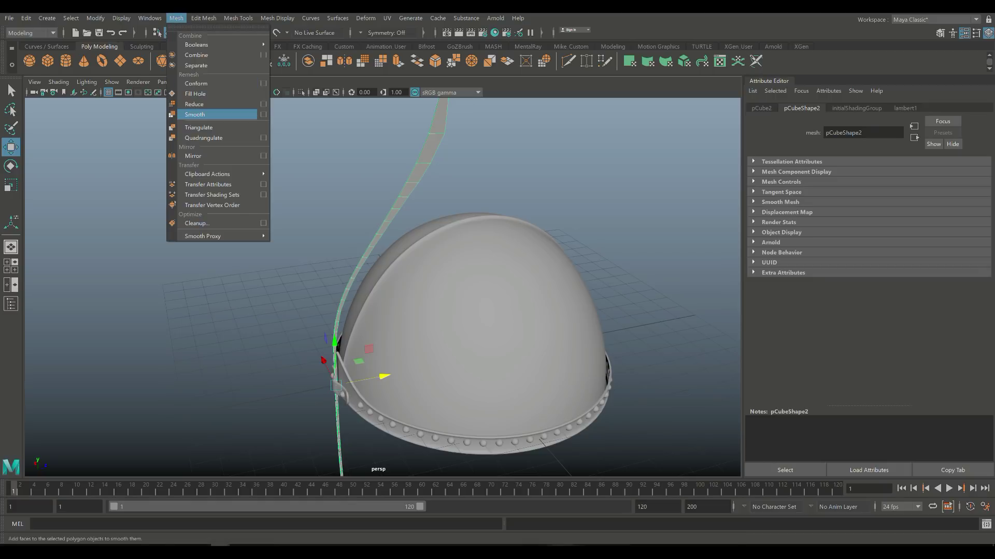
pyautogui.click(195, 114)
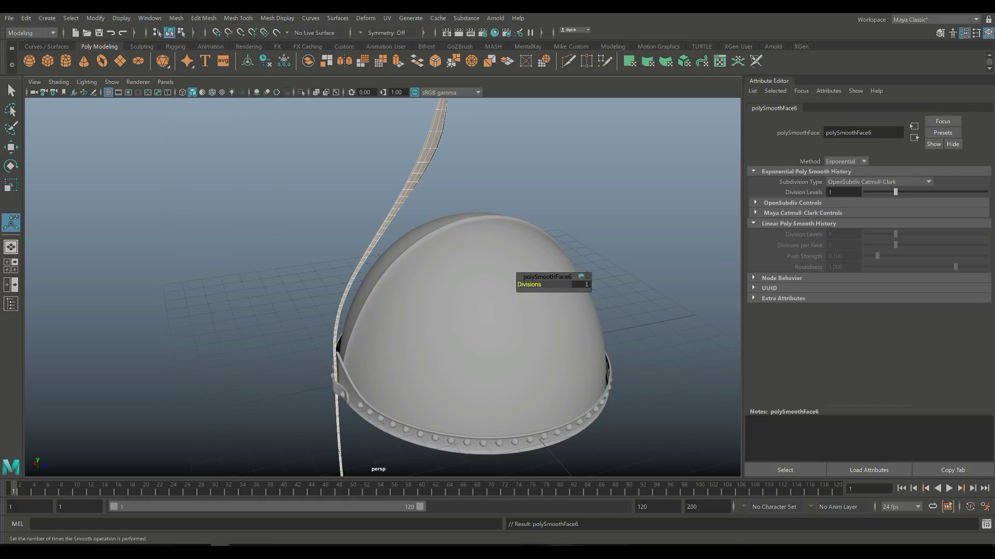
pyautogui.click(579, 285)
pyautogui.press('Return')
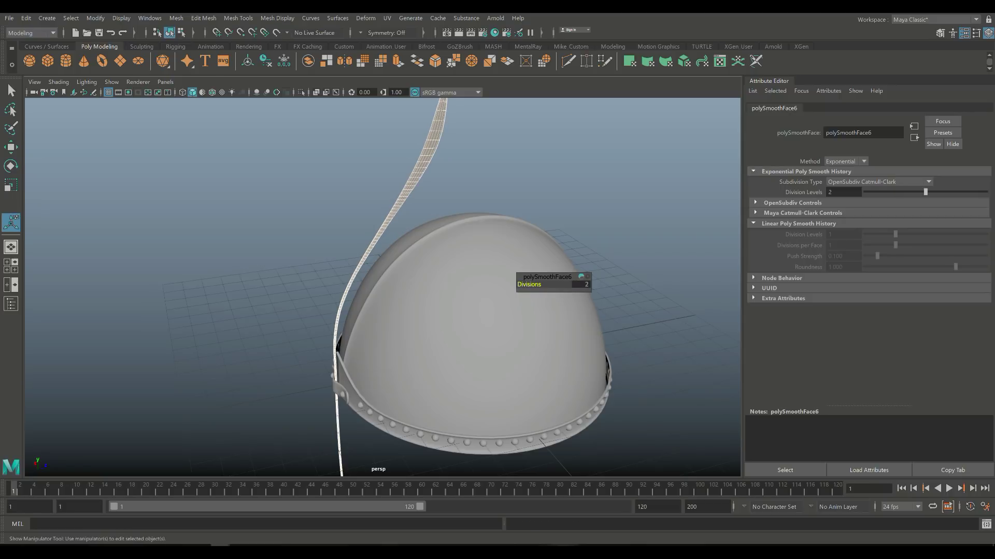
pyautogui.click(647, 155)
# Create a polygon cylinder, scale it up to roughly the helmet's width, and move it down along Y below the helmet
pyautogui.scroll(-6, 415, 301)
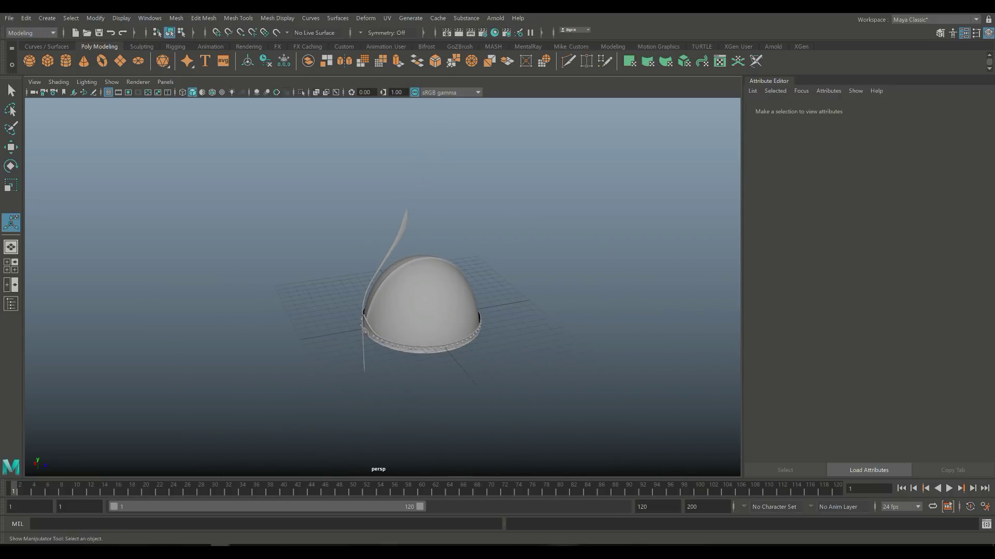
pyautogui.keyDown('alt'); pyautogui.moveTo(414, 301); pyautogui.dragTo(370, 310); pyautogui.keyUp('alt')
pyautogui.scroll(2, 363, 305)
pyautogui.scroll(2, 378, 207)
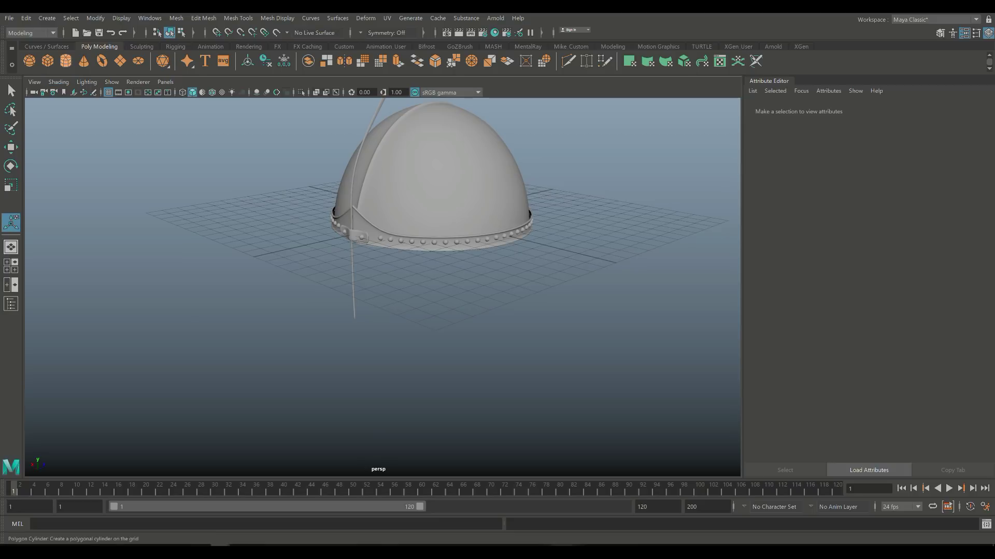
pyautogui.click(65, 61)
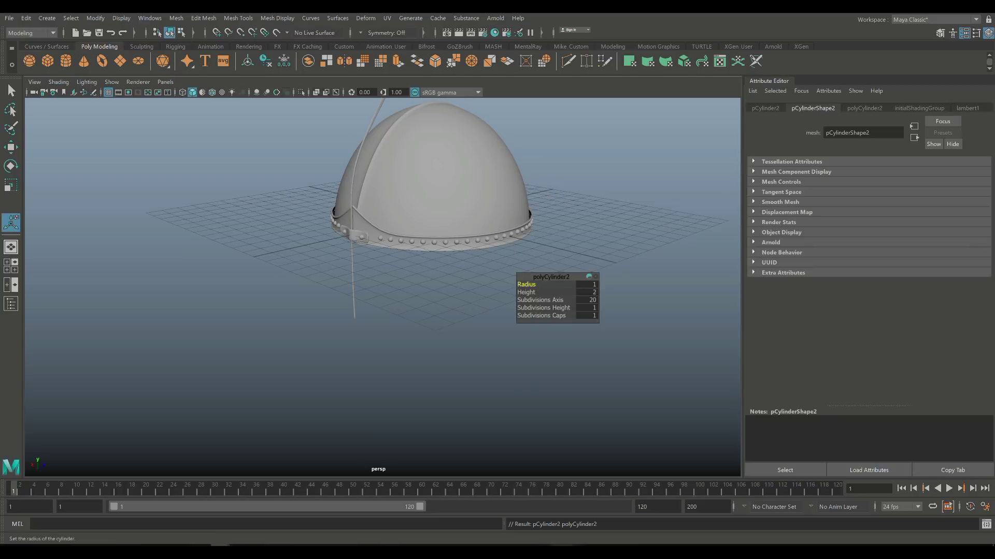
pyautogui.press('r')
pyautogui.moveTo(430, 216); pyautogui.dragTo(459, 249)
pyautogui.press('w')
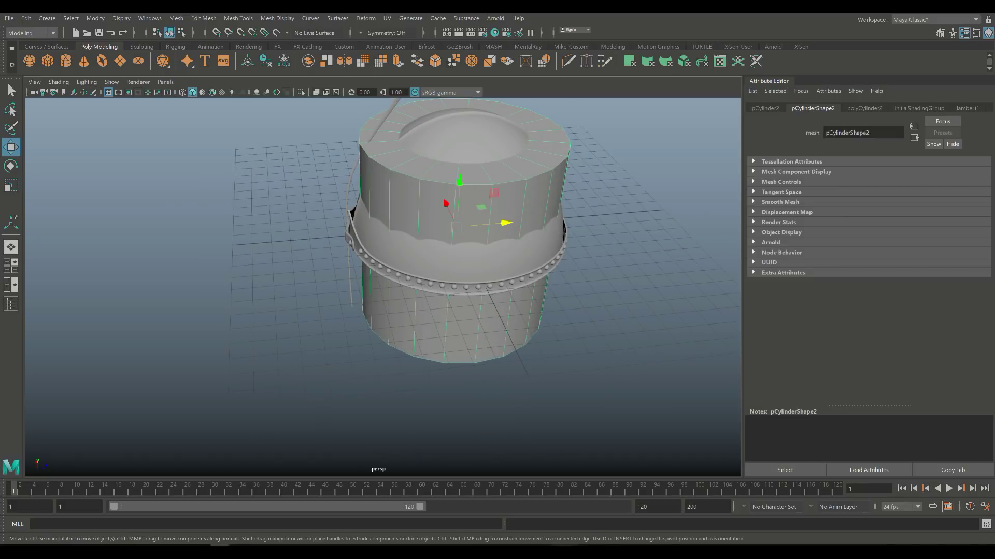
pyautogui.moveTo(459, 181); pyautogui.dragTo(447, 357)
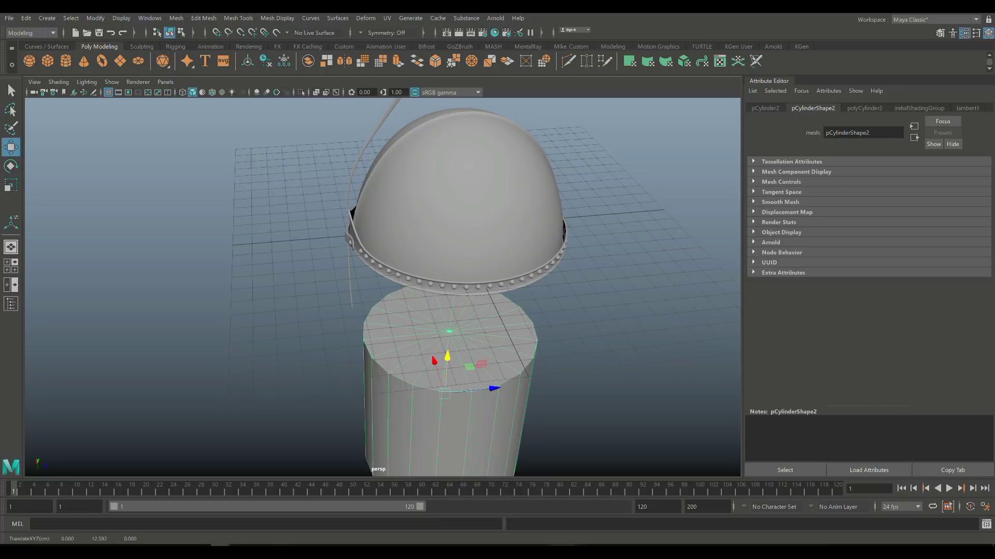
# Set the cylinder's cap subdivisions to 0
pyautogui.click(864, 107)
pyautogui.doubleClick(844, 217)
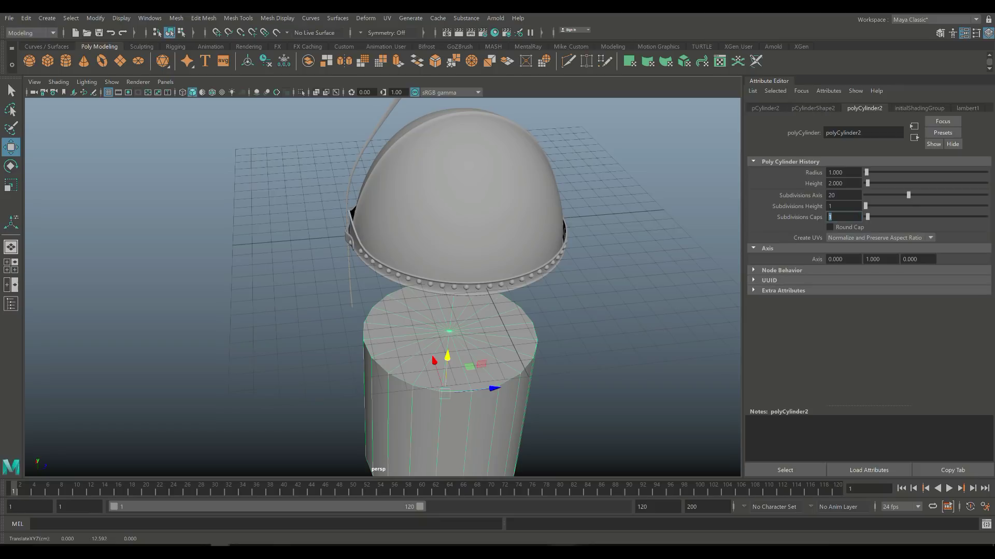
pyautogui.write('0')
pyautogui.press('Return')
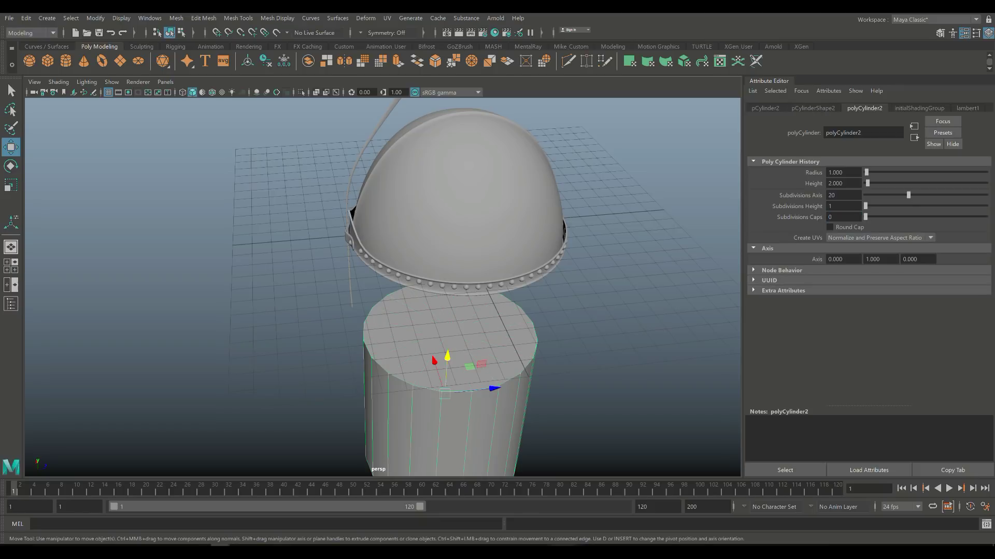
# Switch the cylinder to face selection and delete its top and bottom cap faces
pyautogui.rightClick(485, 271)
pyautogui.click(437, 353)
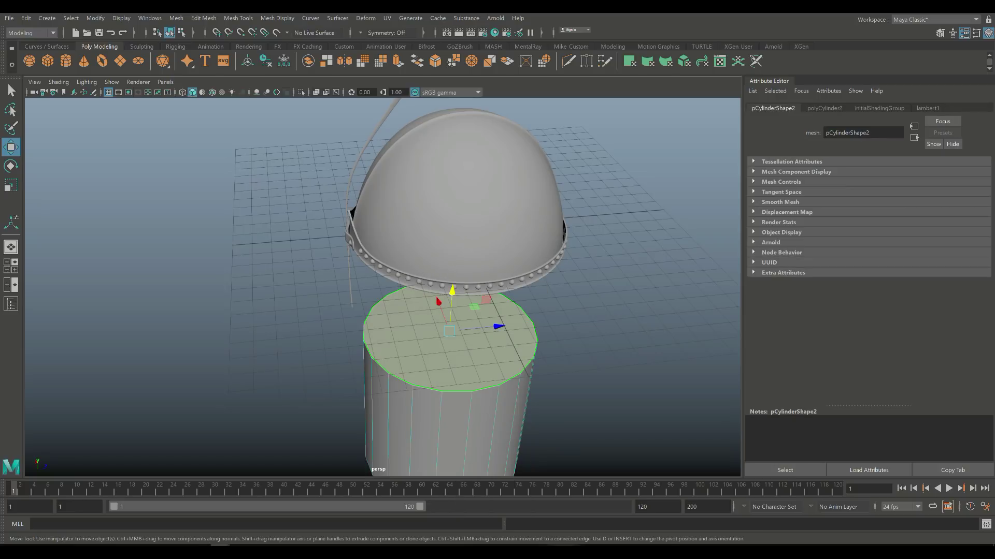
pyautogui.press('Delete')
pyautogui.moveTo(383, 290)
pyautogui.keyDown('alt'); pyautogui.mouseDown()
pyautogui.moveTo(384, 243)
pyautogui.moveTo(383, 301)
pyautogui.mouseUp(); pyautogui.keyUp('alt')
pyautogui.press('F8')
pyautogui.click(208, 389)
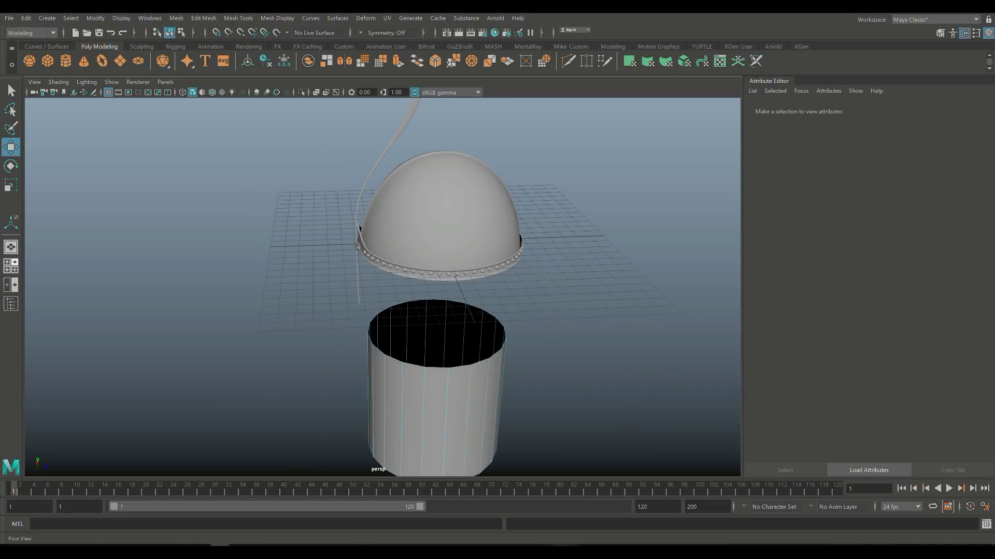
# In the side view, delete the cylinder's front and middle wall faces, keeping only the rear section
pyautogui.click(11, 265)
pyautogui.press('space')
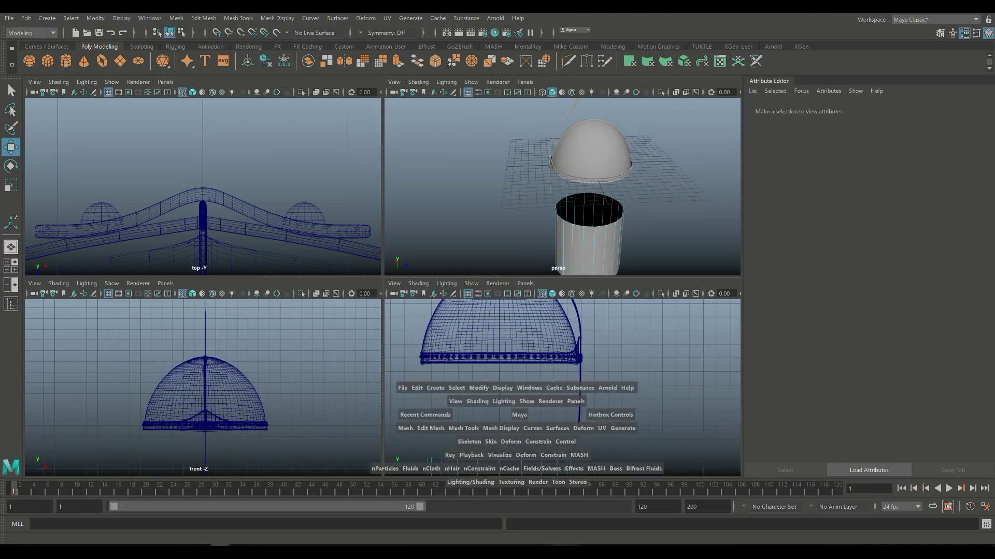
pyautogui.scroll(-5, 383, 288)
pyautogui.scroll(-3, 383, 285)
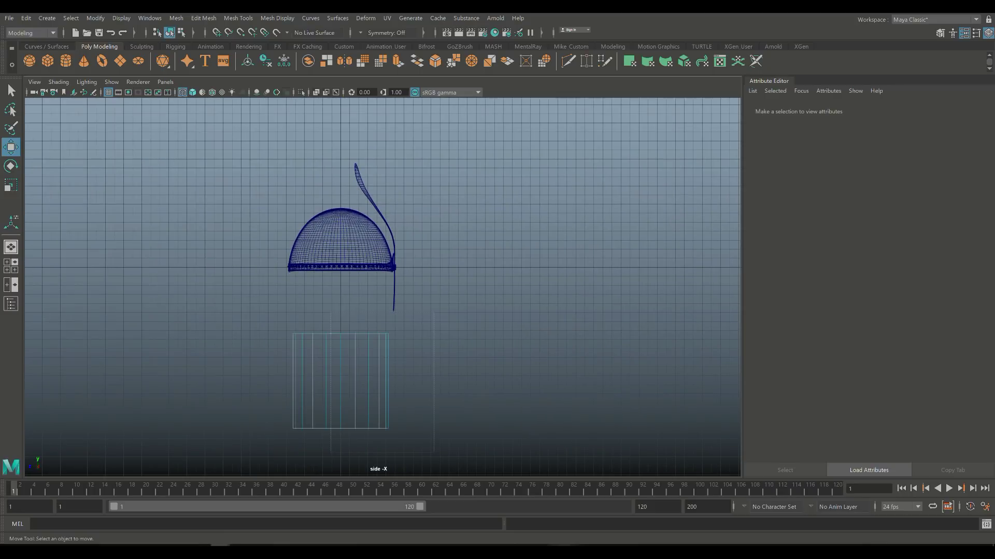
pyautogui.click(340, 380)
pyautogui.press('Delete')
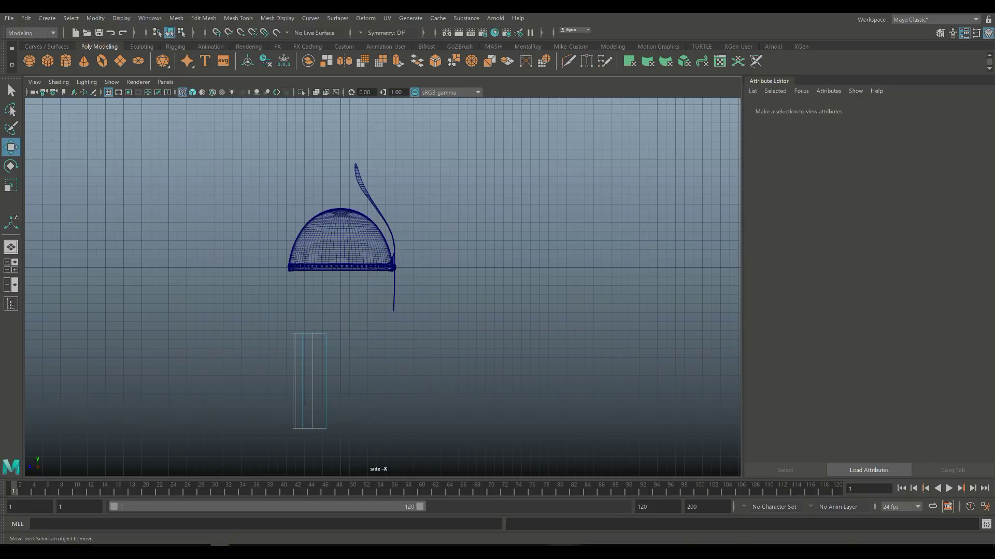
# Return the remaining cylinder section to object mode and move it up along Y to meet the helmet's rim
pyautogui.moveTo(294, 273); pyautogui.dragTo(343, 254, button='right')
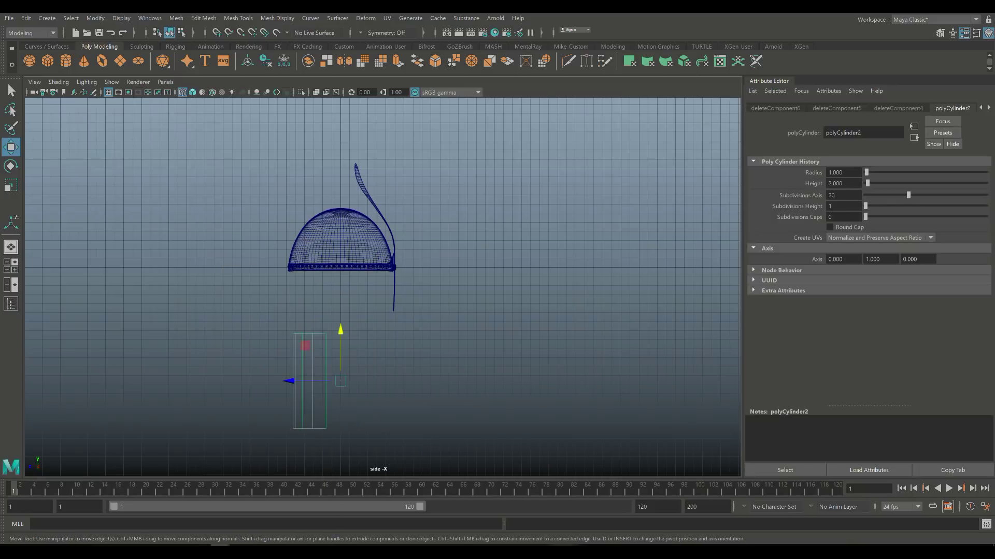
pyautogui.hotkey('ctrl', 'z')
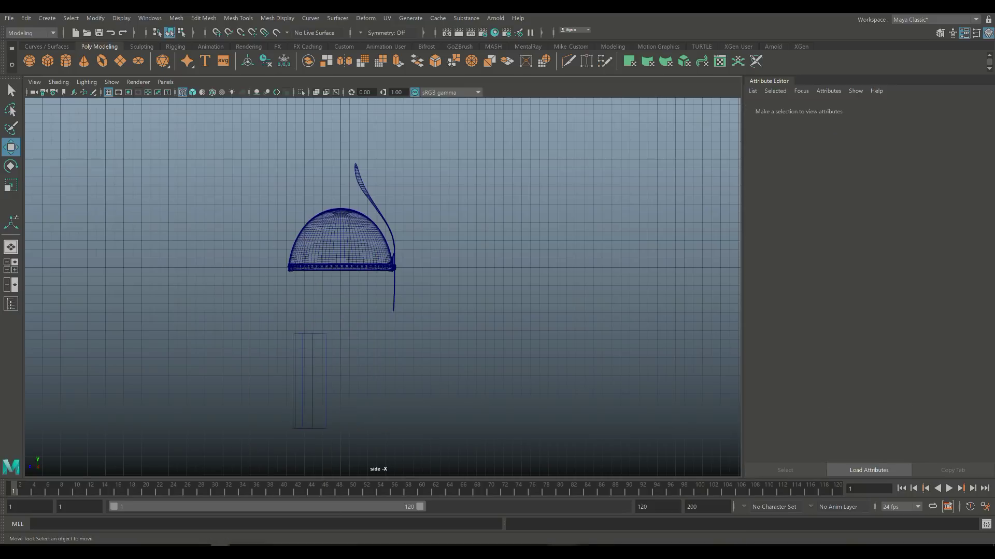
pyautogui.hotkey('shift', 'z')
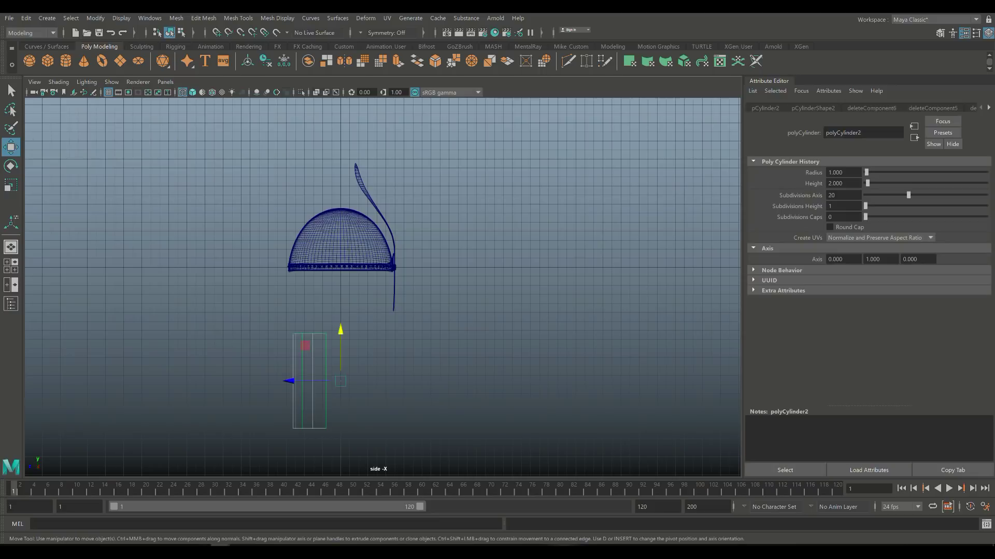
pyautogui.moveTo(305, 345); pyautogui.dragTo(305, 283, button='middle')
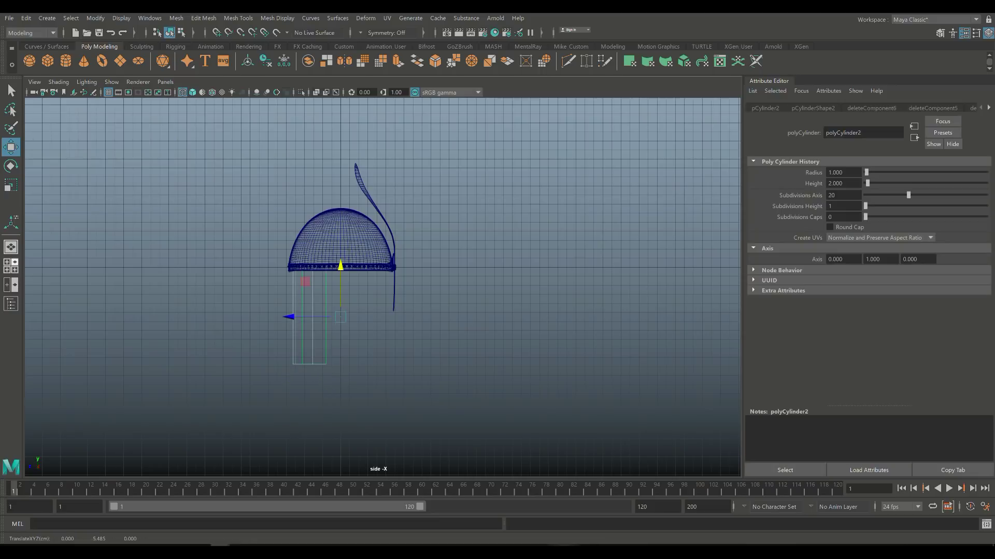
# Scale the cylinder section slightly in the perspective view to fit it beneath the rear rim of the helmet
pyautogui.click(11, 266)
pyautogui.press('space')
pyautogui.keyDown('alt'); pyautogui.moveTo(384, 259); pyautogui.dragTo(373, 207); pyautogui.keyUp('alt')
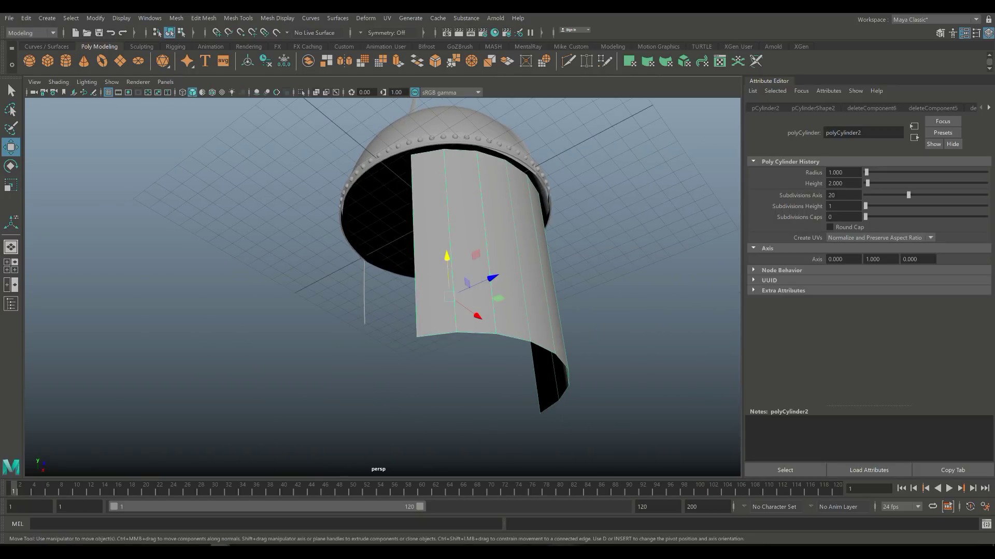
pyautogui.press('r')
pyautogui.moveTo(449, 297); pyautogui.dragTo(462, 296)
pyautogui.keyDown('alt'); pyautogui.moveTo(466, 259); pyautogui.dragTo(464, 229); pyautogui.keyUp('alt')
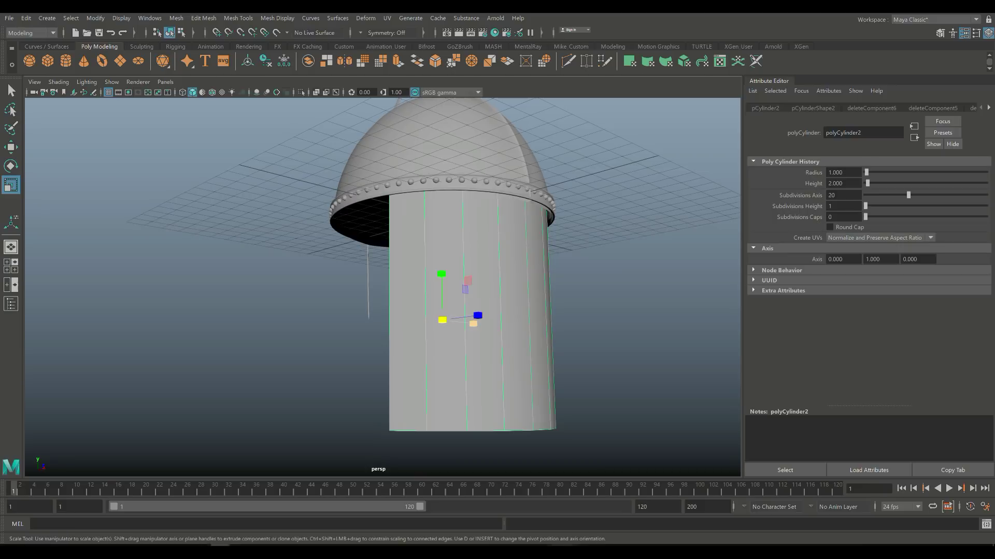
# Select the cylinder section's bottom edges and move them up along Y to shorten the piece
pyautogui.moveTo(491, 274); pyautogui.dragTo(491, 243, button='right')
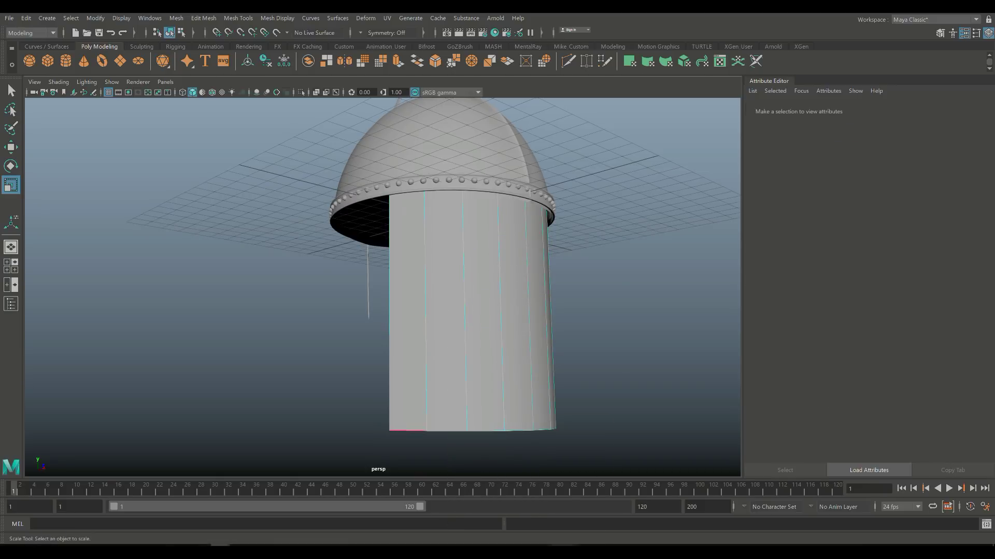
pyautogui.click(492, 310)
pyautogui.keyDown('alt'); pyautogui.moveTo(491, 311); pyautogui.dragTo(493, 249); pyautogui.keyUp('alt')
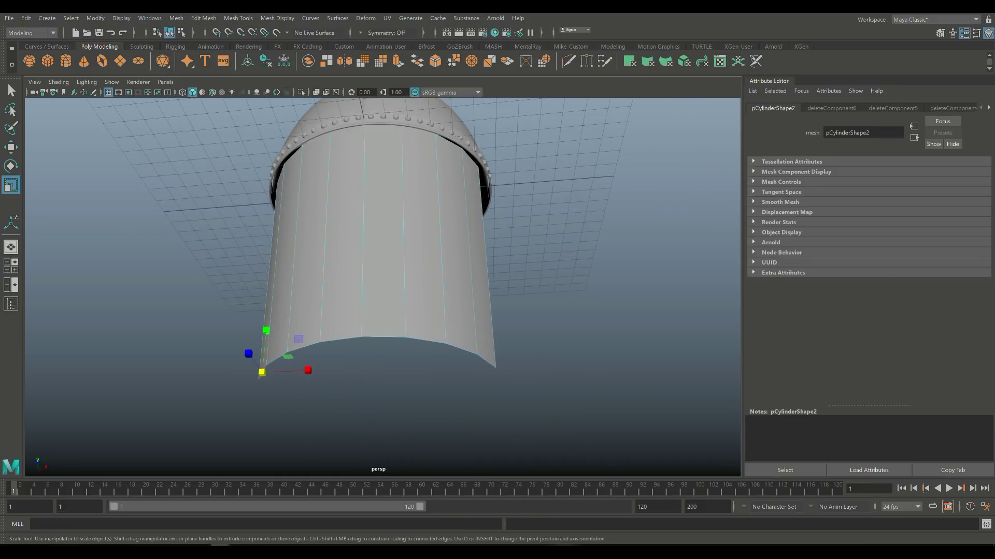
pyautogui.keyDown('shift'); pyautogui.click(490, 357); pyautogui.keyUp('shift')
pyautogui.press('w')
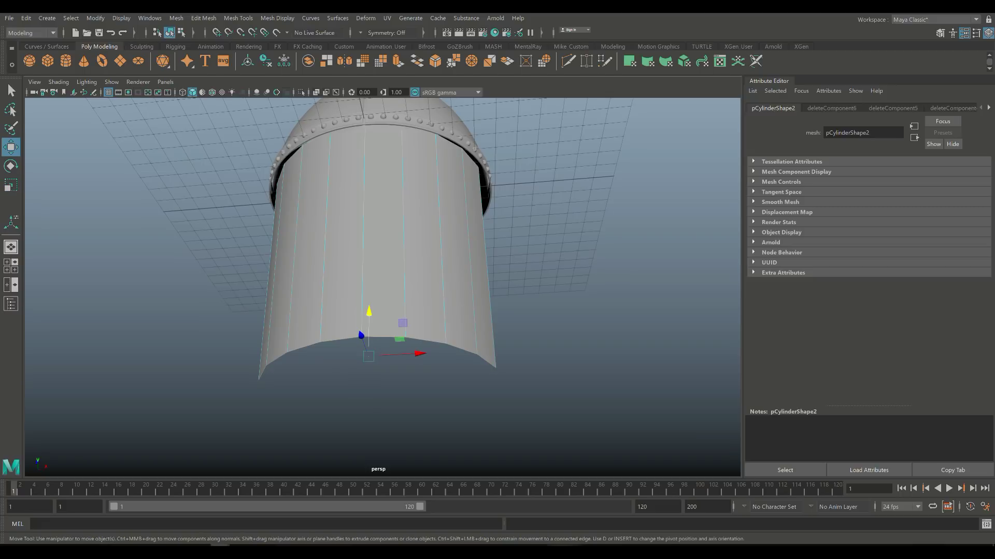
pyautogui.moveTo(369, 311); pyautogui.dragTo(384, 239)
pyautogui.scroll(3, 383, 259)
# Try to extrude the rear section's bottom edges downward, and undo the extrusion
pyautogui.press('r')
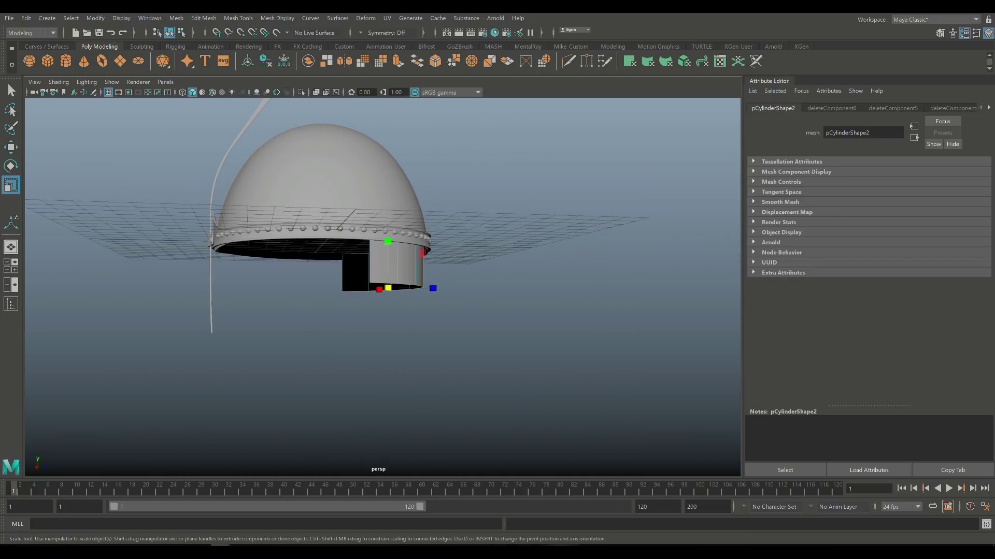
pyautogui.click(388, 287)
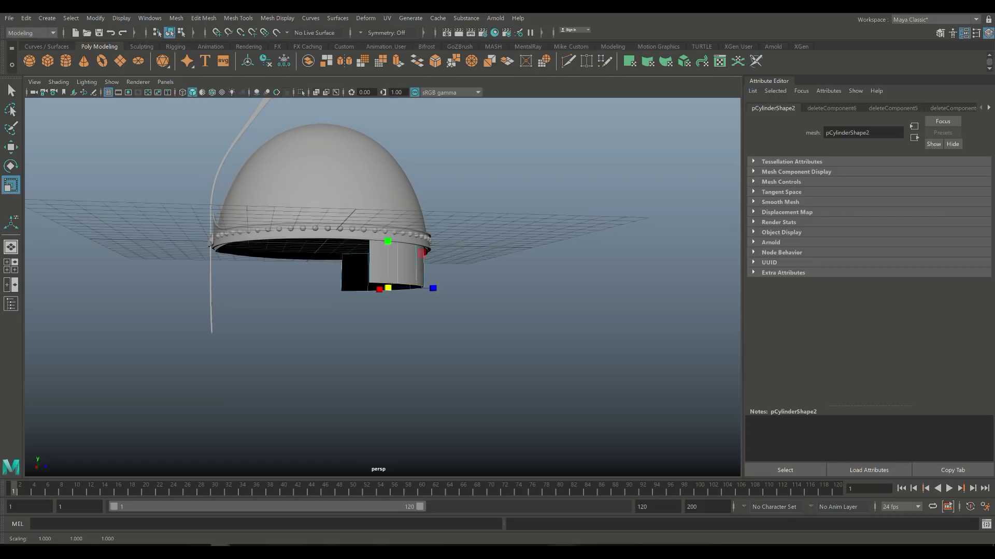
pyautogui.hotkey('ctrl', 'e')
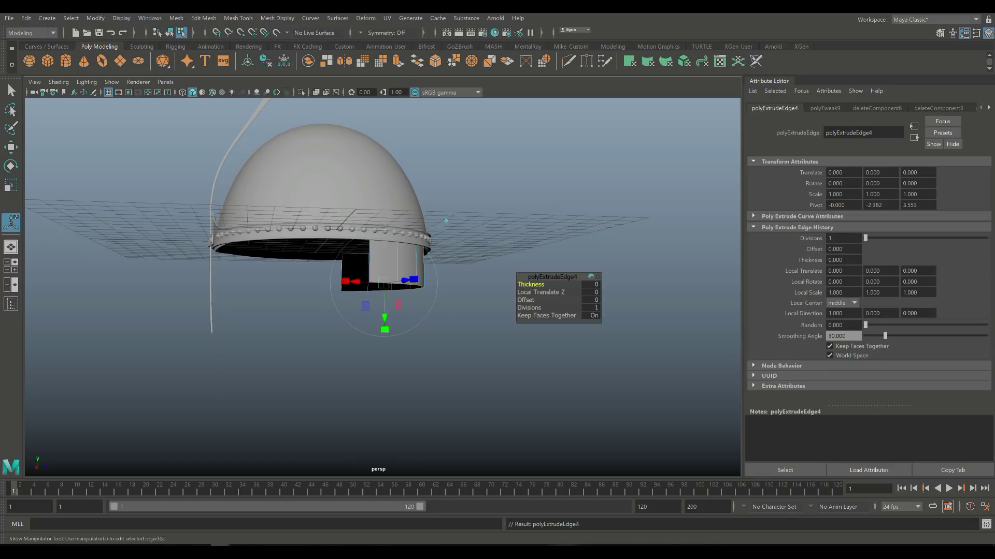
pyautogui.press('w')
pyautogui.click(387, 236)
pyautogui.moveTo(387, 237); pyautogui.dragTo(379, 280)
pyautogui.hotkey('ctrl', 'z')
pyautogui.moveTo(387, 237); pyautogui.dragTo(387, 265)
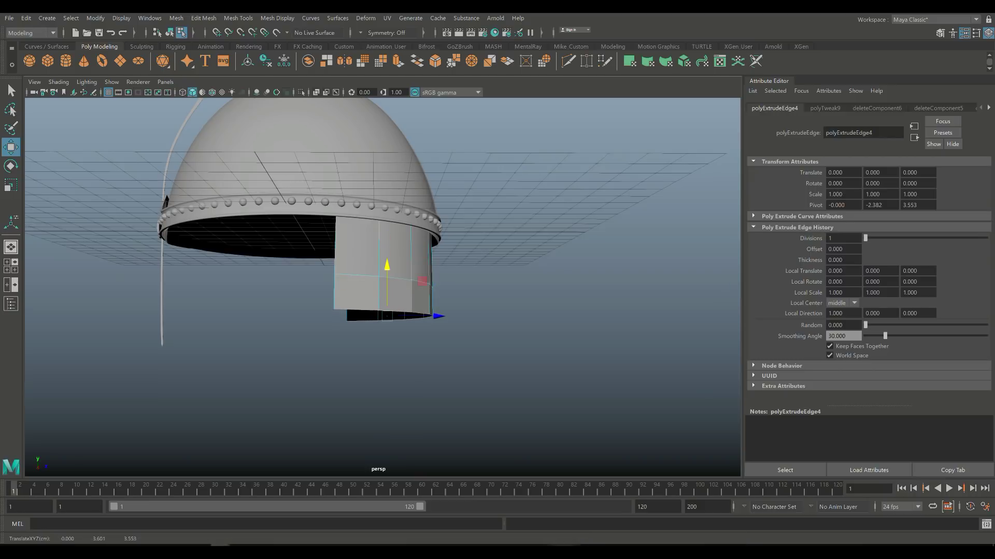
pyautogui.hotkey('ctrl', 'z')
pyautogui.hotkey('ctrl', 'z')
# Lengthen the rear section by moving its bottom edges down, and insert 5 evenly spaced horizontal edge loops across it
pyautogui.moveTo(387, 238); pyautogui.dragTo(414, 300)
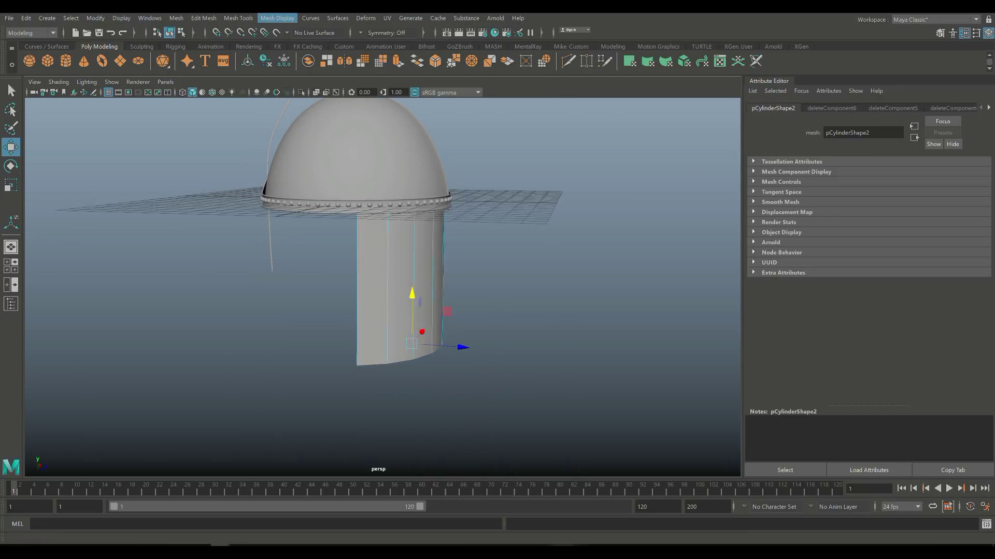
pyautogui.click(239, 17)
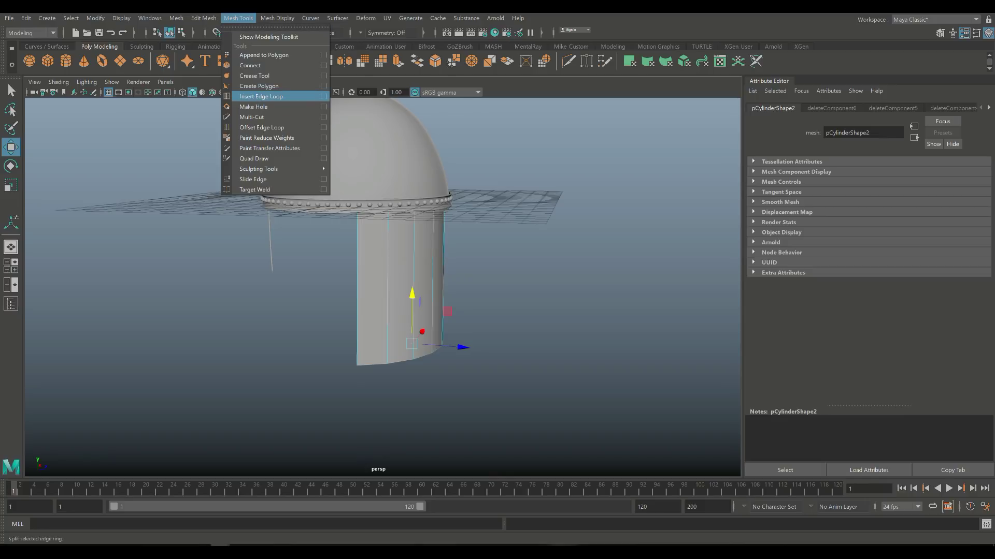
pyautogui.click(324, 96)
pyautogui.click(324, 252)
pyautogui.doubleClick(334, 272)
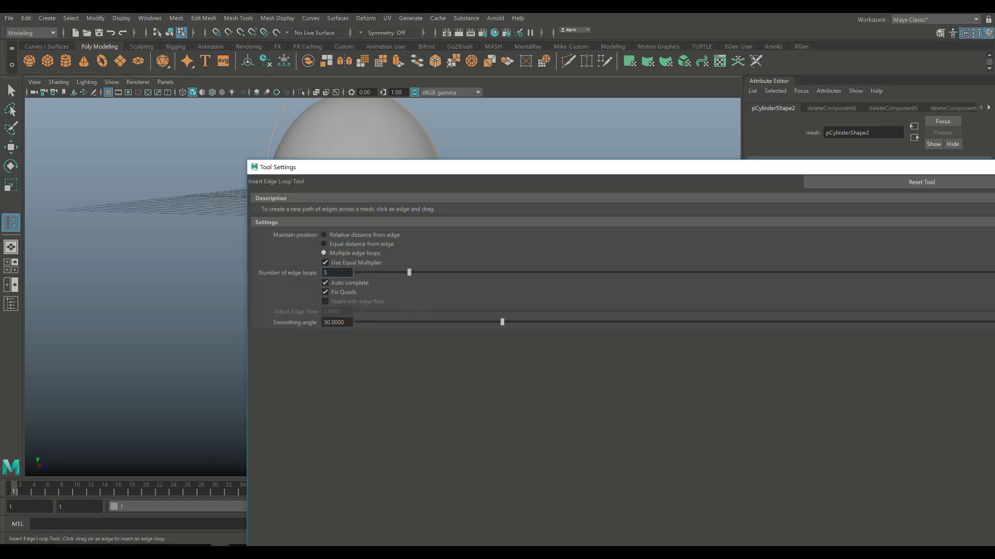
pyautogui.hotkey('alt', 'F4')
pyautogui.click(388, 285)
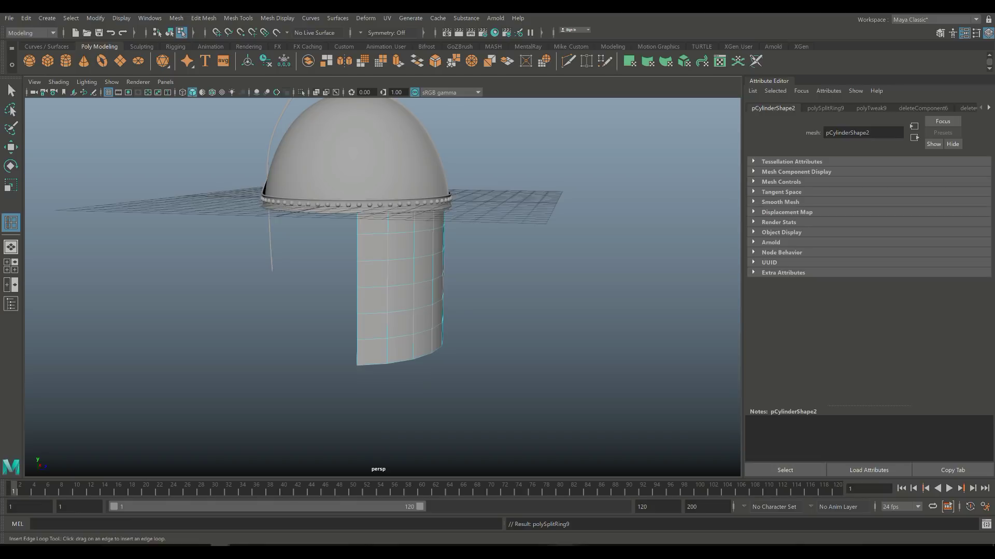
# Flare the neck guard's bottom edges outward by scaling them up and moving them slightly backward
pyautogui.press('q')
pyautogui.keyDown('alt'); pyautogui.moveTo(384, 285); pyautogui.dragTo(342, 274); pyautogui.keyUp('alt')
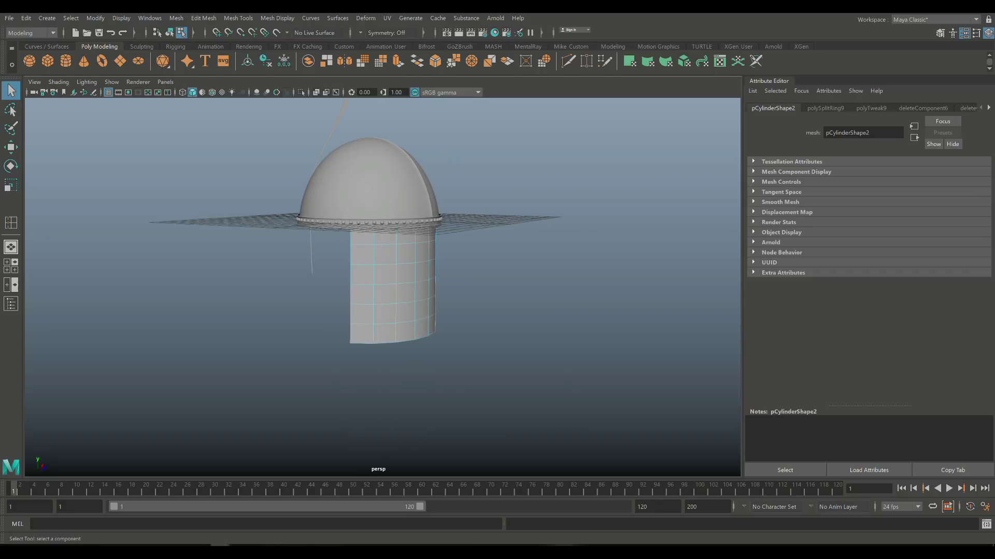
pyautogui.press('r')
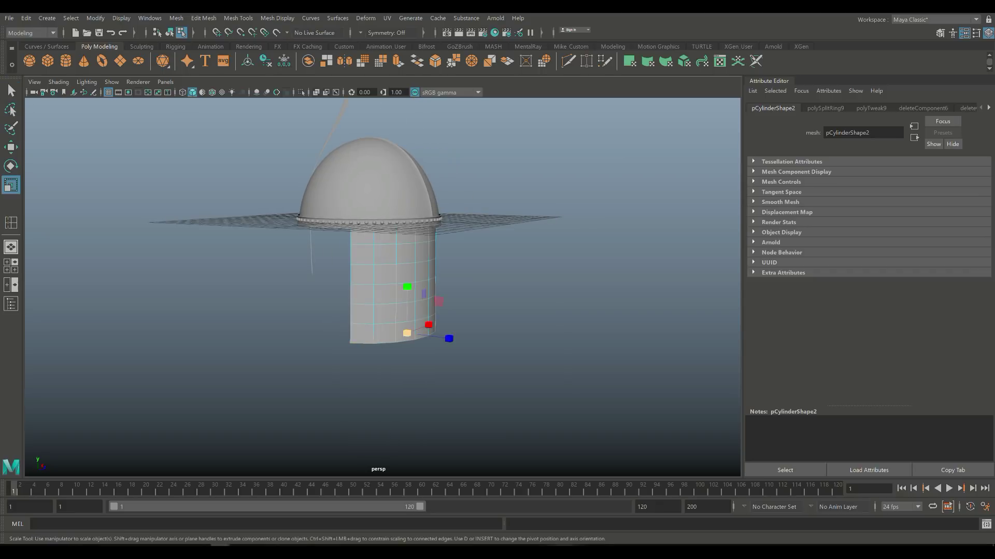
pyautogui.moveTo(406, 333); pyautogui.dragTo(461, 341)
pyautogui.press('w')
pyautogui.click(454, 339)
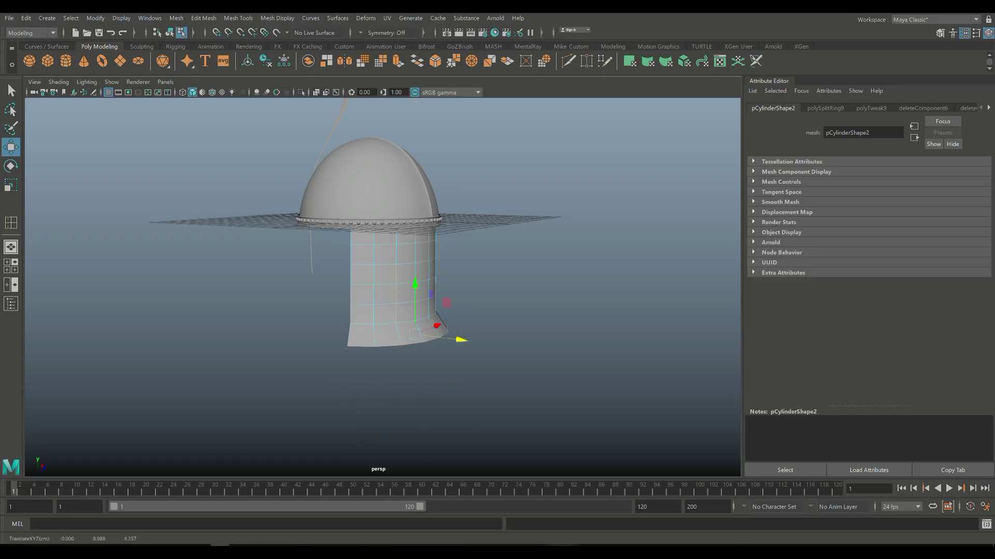
# Scale the second-lowest edge loop of the neck guard slightly and move it backward to soften the flare
pyautogui.click(394, 313)
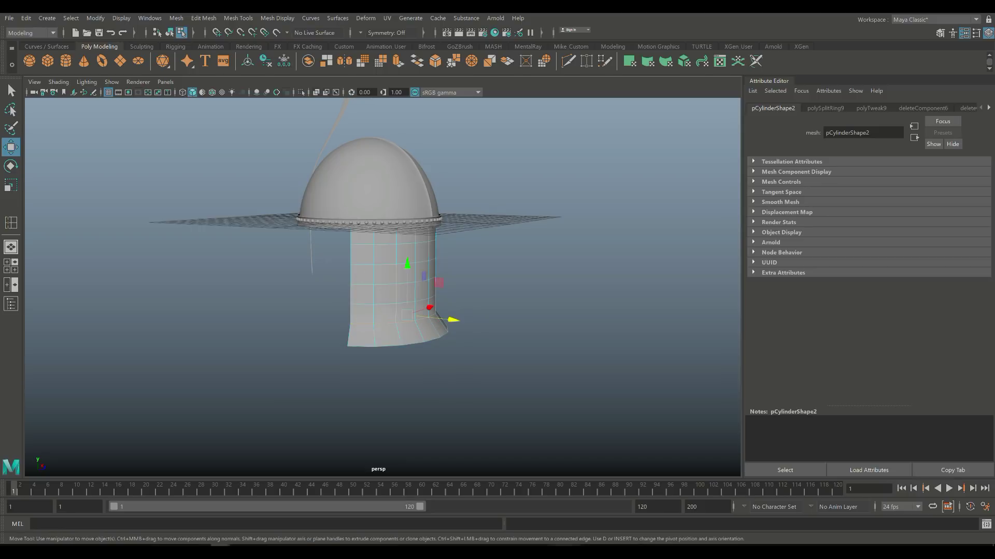
pyautogui.press('r')
pyautogui.moveTo(407, 314); pyautogui.dragTo(414, 314)
pyautogui.click(449, 320)
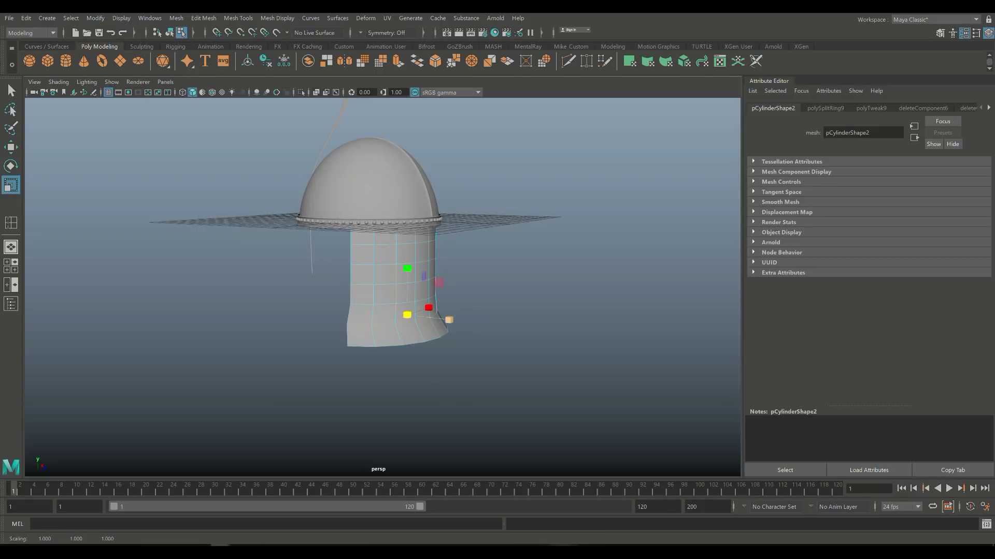
pyautogui.press('w')
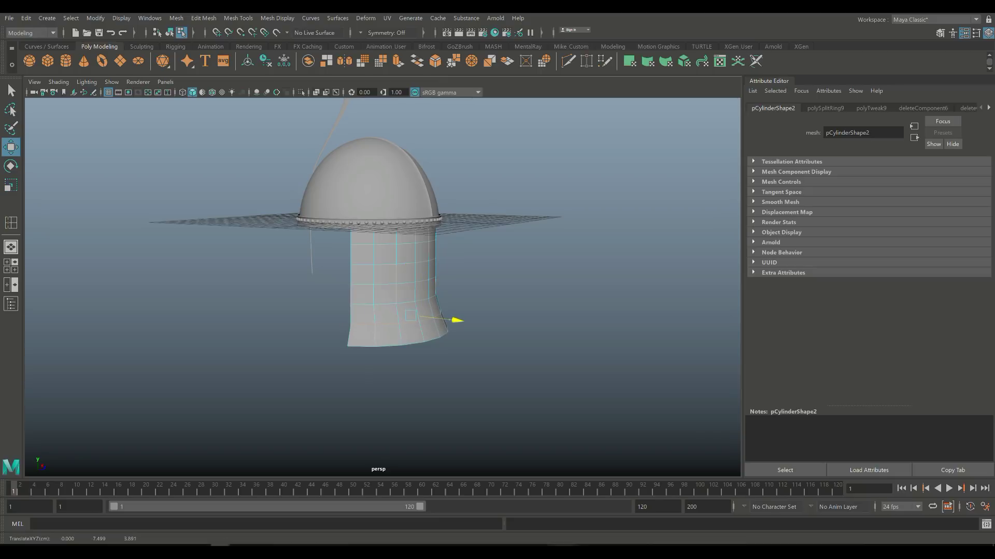
# Move the next edge loops up the neck guard backward to blend the flare into a gradual curve
pyautogui.keyDown('alt'); pyautogui.moveTo(379, 285); pyautogui.dragTo(327, 266); pyautogui.keyUp('alt')
pyautogui.scroll(3, 326, 287)
pyautogui.moveTo(456, 320); pyautogui.dragTo(451, 283)
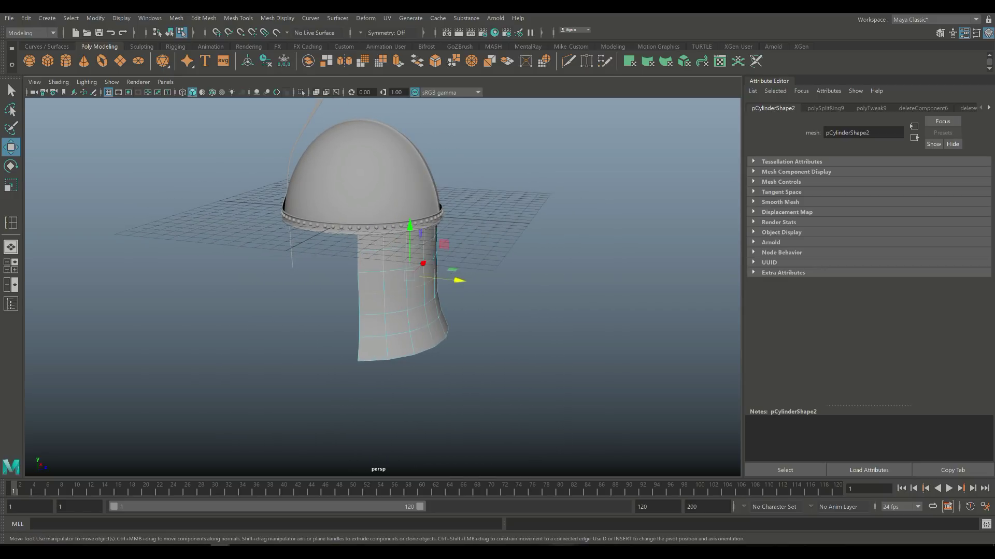
# Return to object mode and scale the whole neck guard slightly along Y
pyautogui.moveTo(376, 269); pyautogui.dragTo(427, 255, button='right')
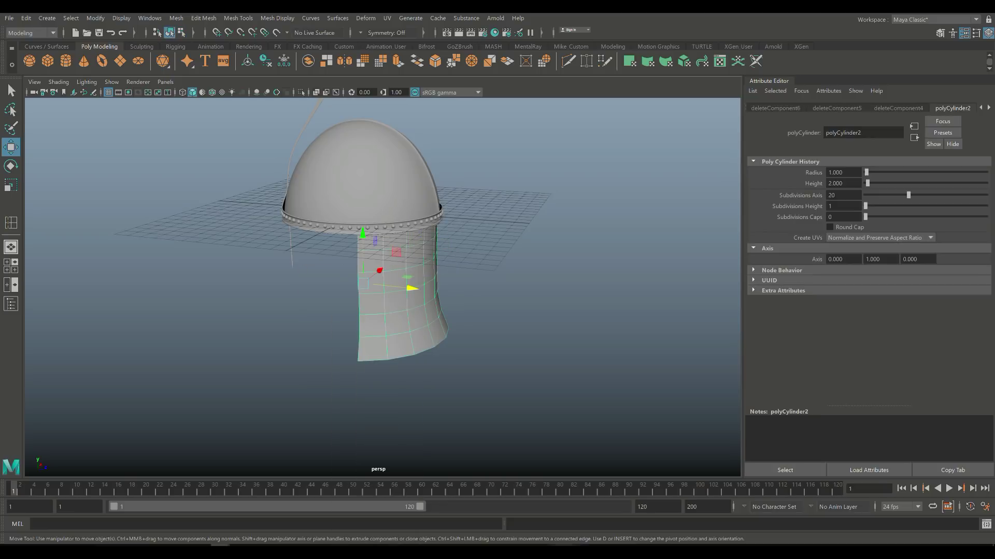
pyautogui.click(570, 362)
pyautogui.scroll(3, 357, 234)
pyautogui.keyDown('alt'); pyautogui.moveTo(383, 259); pyautogui.dragTo(445, 228); pyautogui.keyUp('alt')
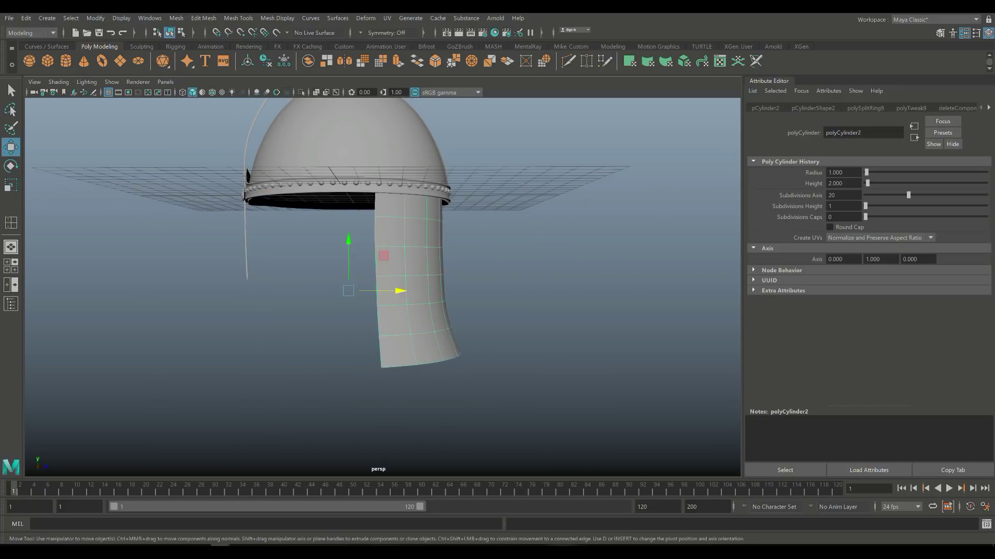
pyautogui.press('r')
pyautogui.moveTo(348, 244)
pyautogui.mouseDown()
pyautogui.moveTo(348, 259)
pyautogui.moveTo(348, 231)
pyautogui.mouseUp()
pyautogui.press('w')
# Select the neck guard and extrude its faces with a thickness of 0.1
pyautogui.click(570, 373)
pyautogui.keyDown('alt'); pyautogui.moveTo(570, 373); pyautogui.dragTo(508, 332); pyautogui.keyUp('alt')
pyautogui.scroll(3, 381, 288)
pyautogui.click(363, 311)
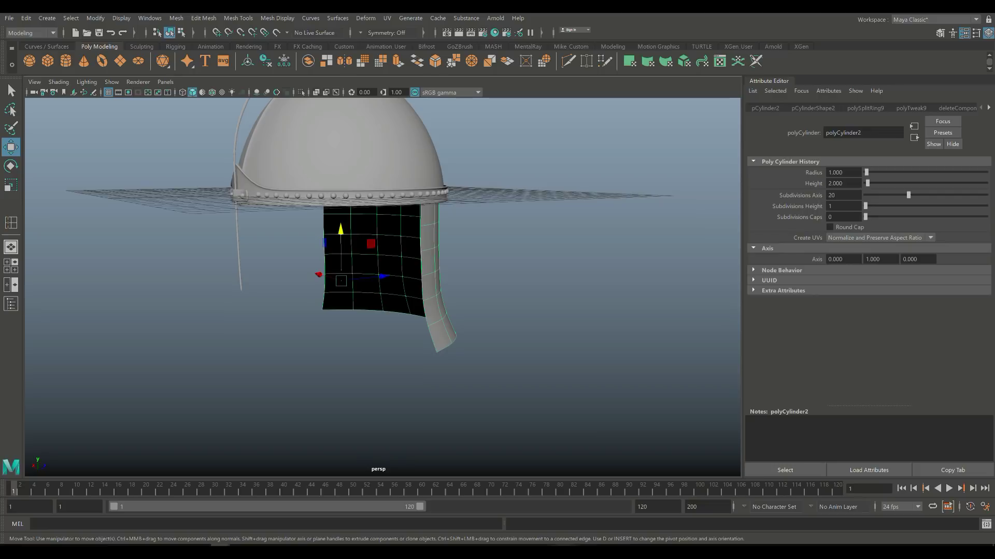
pyautogui.hotkey('ctrl', 'e')
pyautogui.press('Tab')
pyautogui.write('0.1')
pyautogui.press('Return')
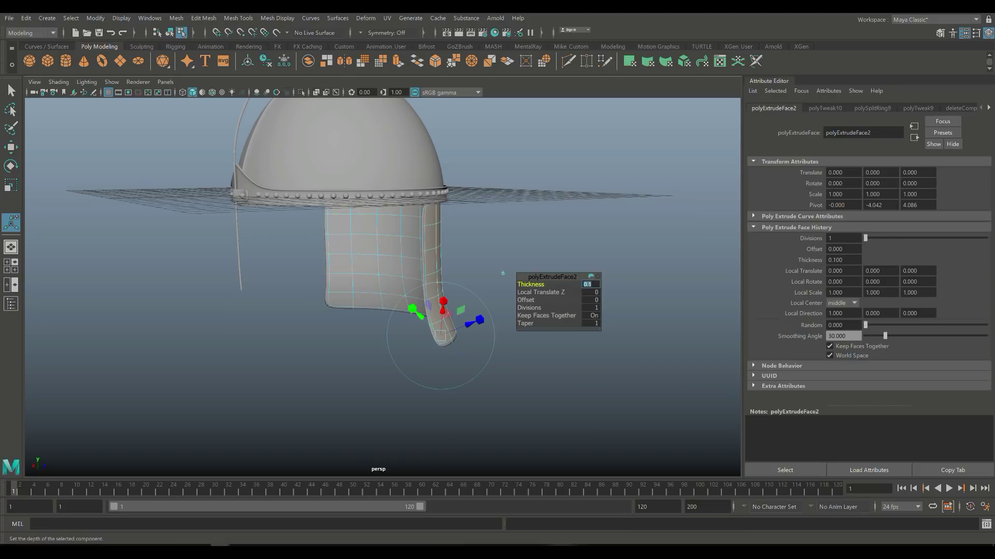
# Show the neck guard unsmoothed and insert an edge loop with the Insert Edge Loop tool
pyautogui.click(502, 273)
pyautogui.keyDown('alt'); pyautogui.moveTo(502, 273); pyautogui.dragTo(511, 223); pyautogui.keyUp('alt')
pyautogui.press('1')
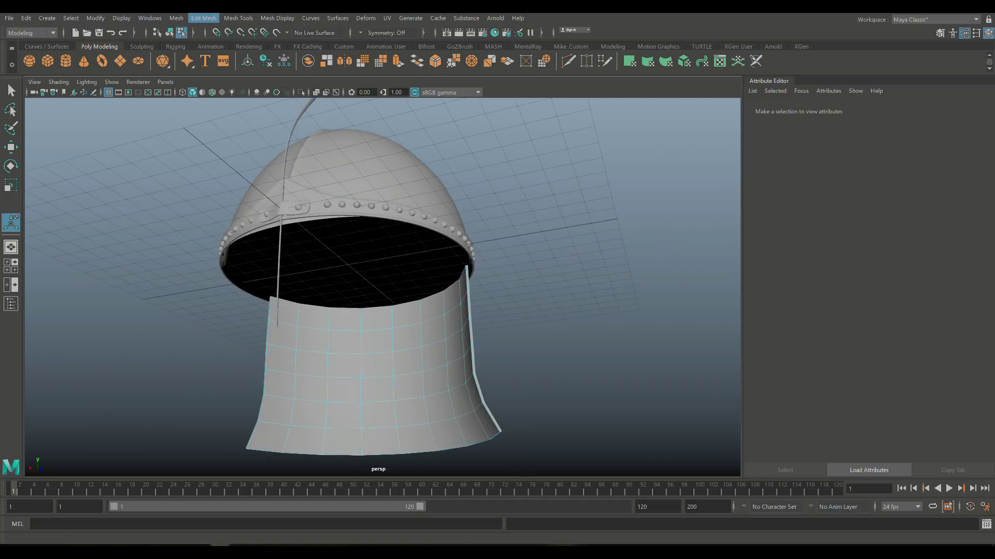
pyautogui.click(204, 18)
pyautogui.moveTo(239, 18)
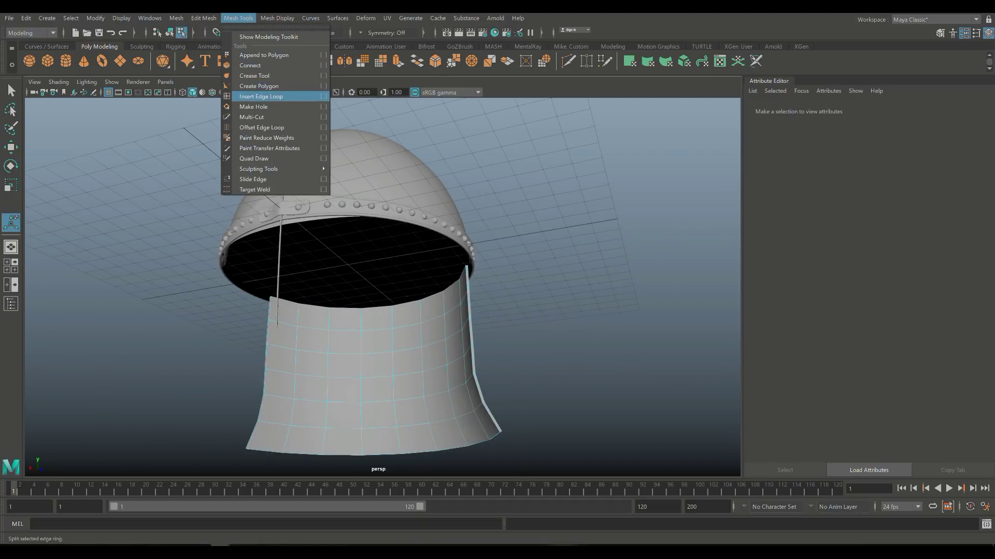
pyautogui.click(323, 96)
pyautogui.click(324, 244)
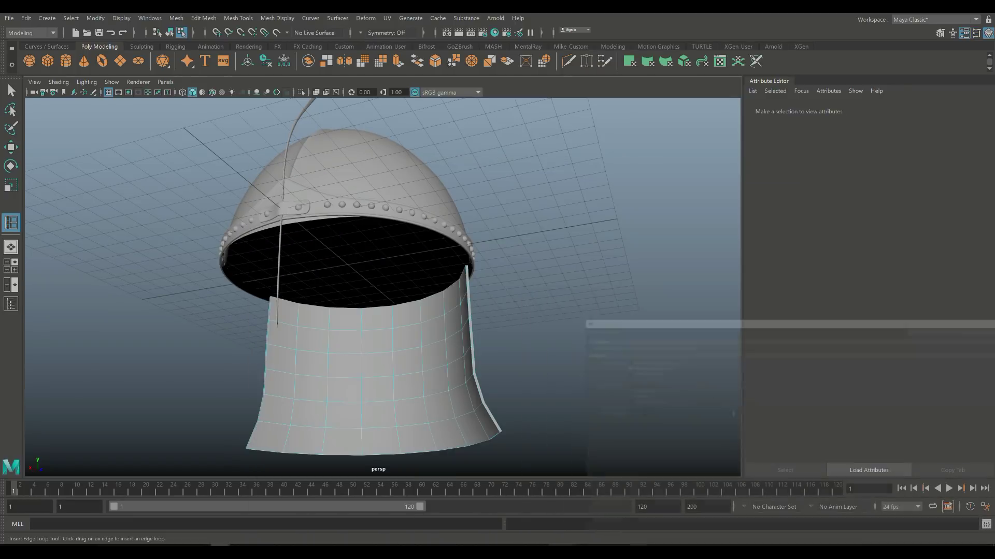
pyautogui.scroll(5, 383, 285)
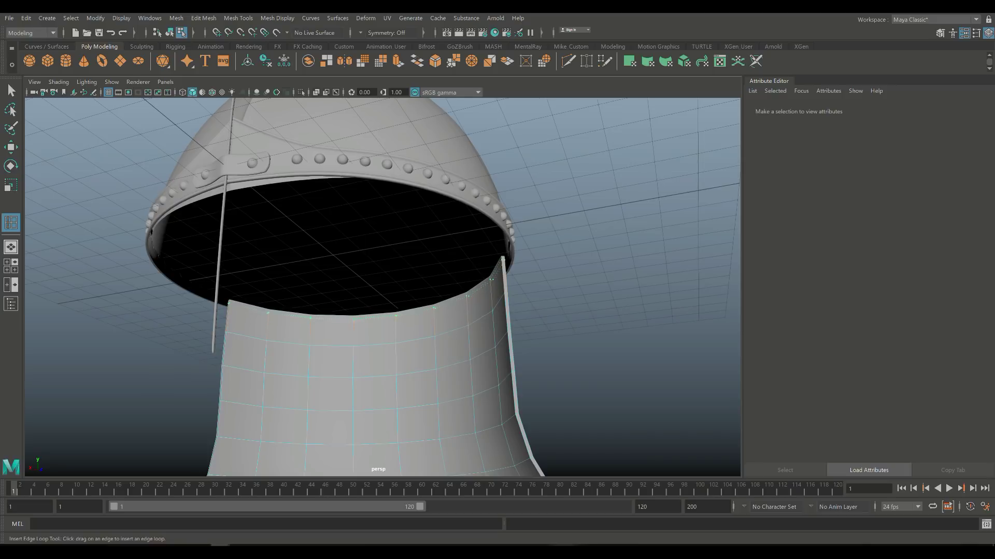
pyautogui.click(363, 389)
pyautogui.keyDown('alt'); pyautogui.moveTo(383, 285); pyautogui.dragTo(466, 321); pyautogui.keyUp('alt')
pyautogui.scroll(-5, 383, 285)
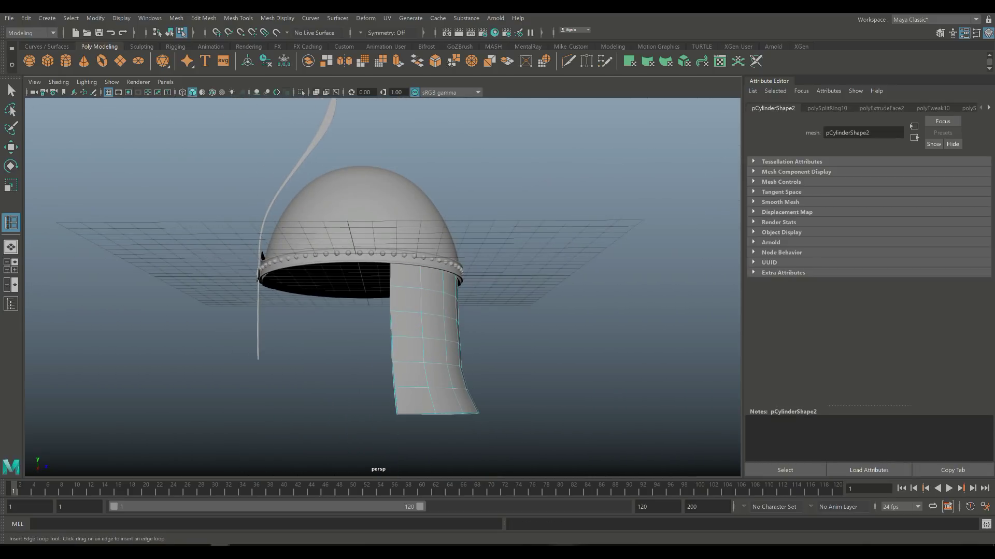
# Switch the neck guard to object mode and apply Smooth to its mesh
pyautogui.press('q')
pyautogui.rightClick(422, 271)
pyautogui.click(474, 255)
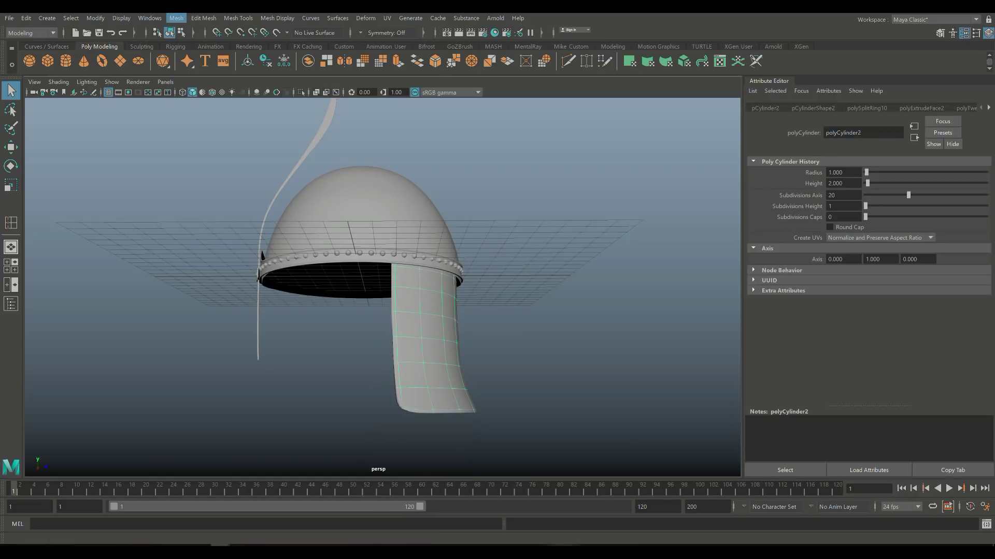
pyautogui.click(176, 17)
pyautogui.click(207, 115)
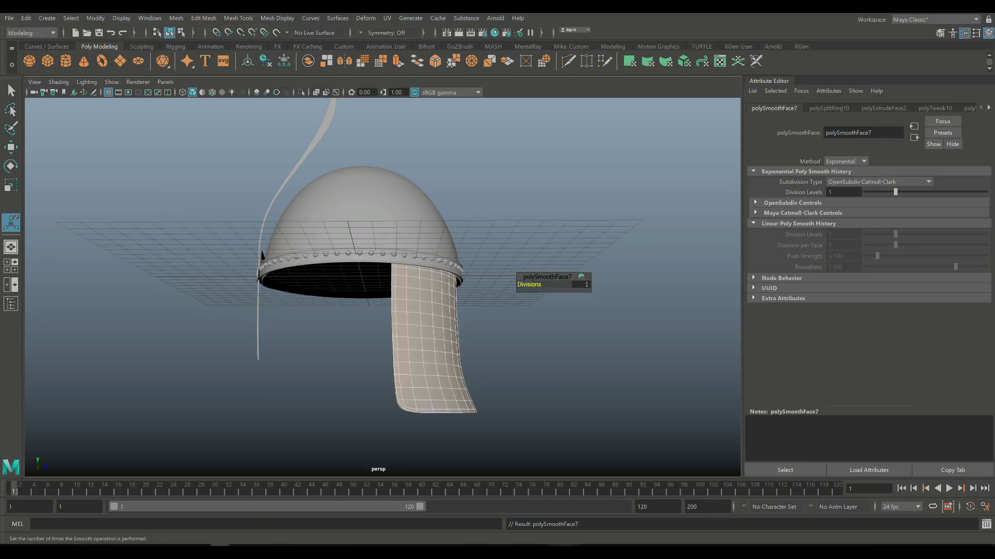
pyautogui.click(580, 284)
pyautogui.press('Return')
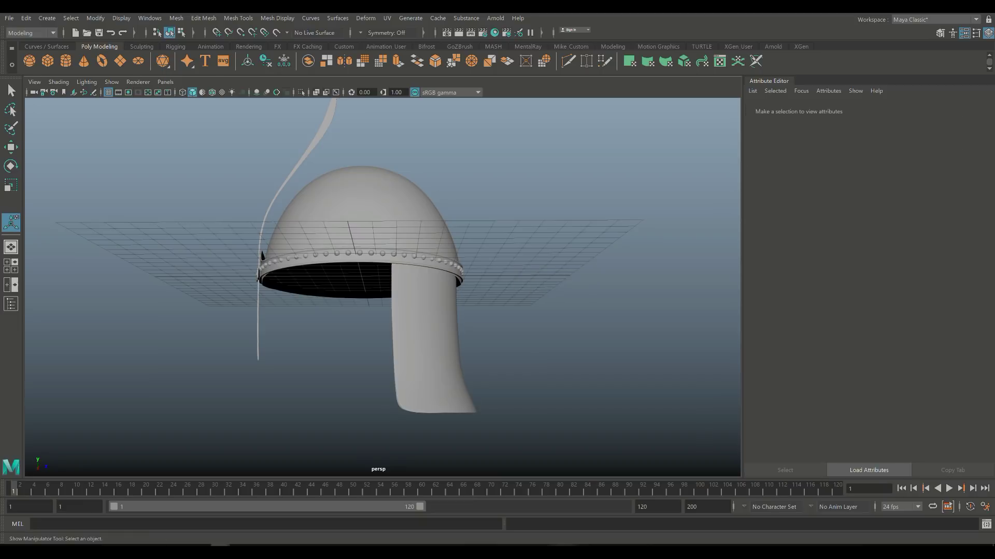
# Create a polygon plane, move it along X beside the helmet and scale it up uniformly to about 15.5
pyautogui.press('f')
pyautogui.keyDown('alt'); pyautogui.moveTo(384, 285); pyautogui.dragTo(648, 283); pyautogui.keyUp('alt')
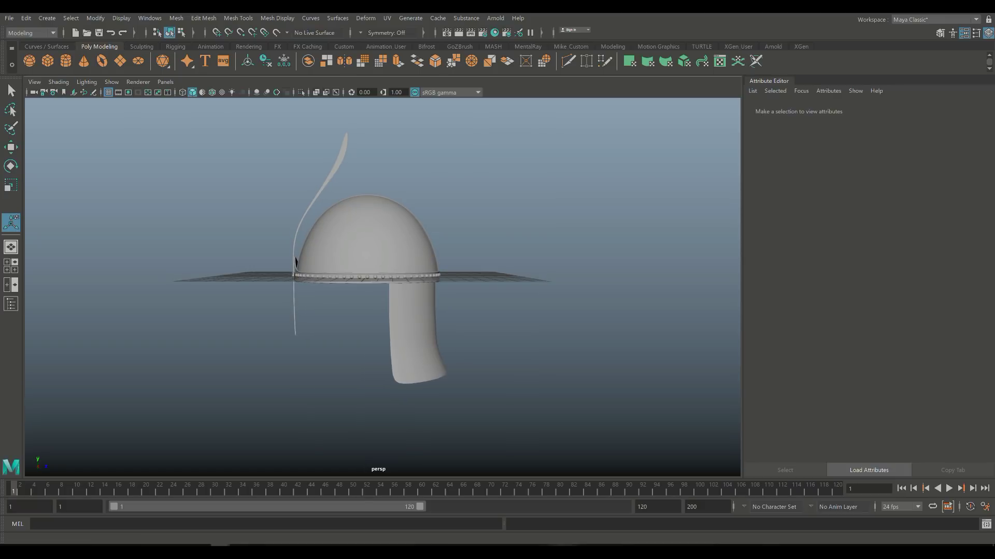
pyautogui.click(119, 61)
pyautogui.scroll(-2, 373, 280)
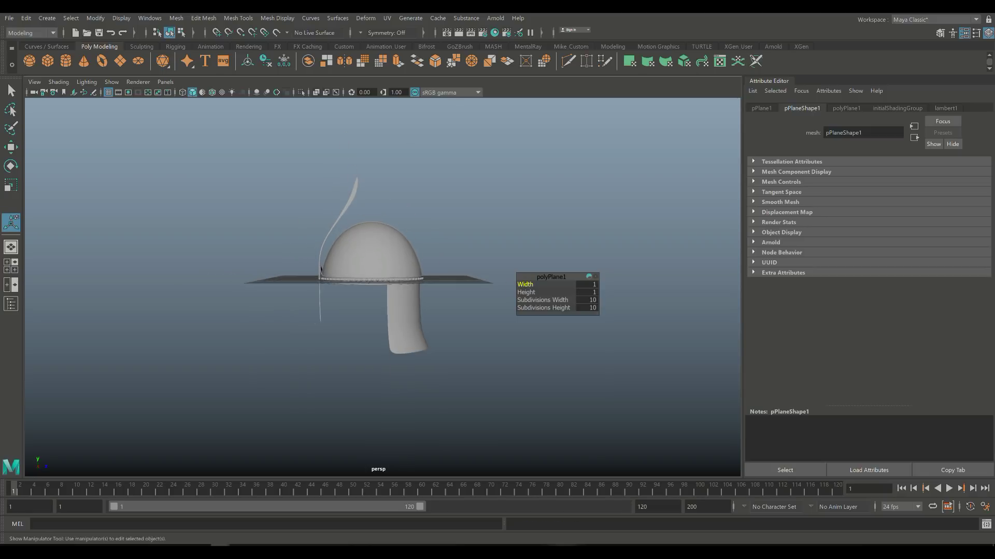
pyautogui.press('w')
pyautogui.keyDown('alt'); pyautogui.moveTo(321, 270); pyautogui.dragTo(325, 316); pyautogui.keyUp('alt')
pyautogui.press('r')
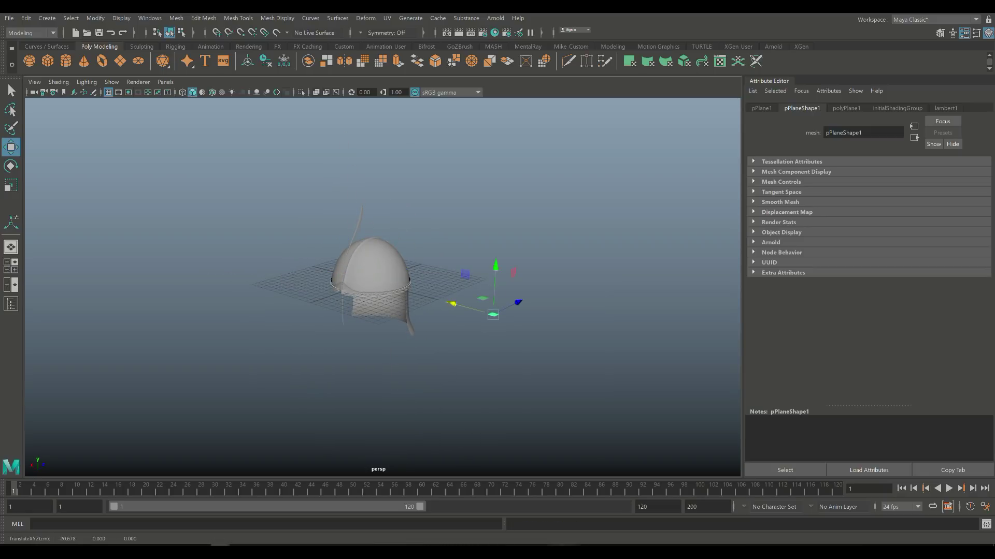
pyautogui.moveTo(493, 314); pyautogui.dragTo(526, 311)
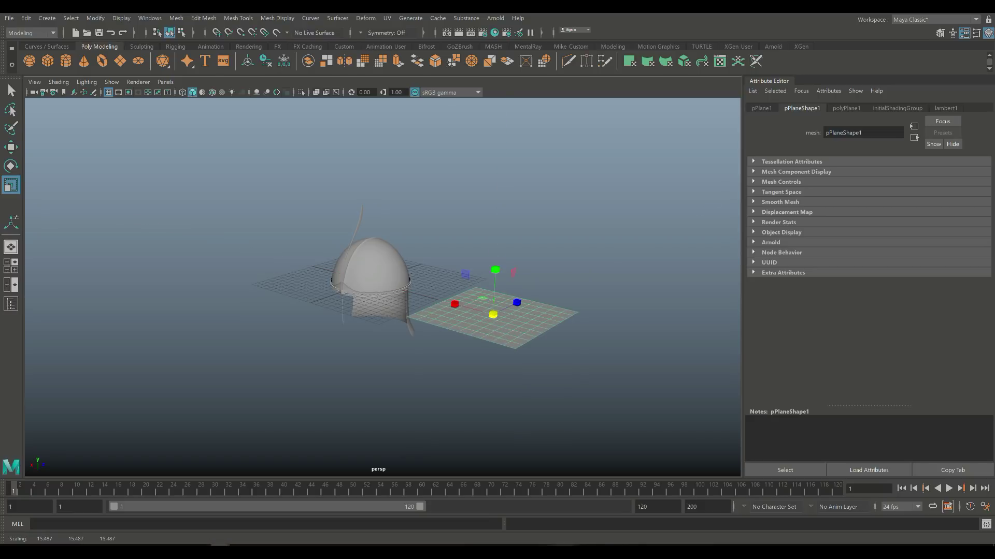
# Set the plane's width and height subdivisions to 1
pyautogui.click(846, 108)
pyautogui.doubleClick(844, 194)
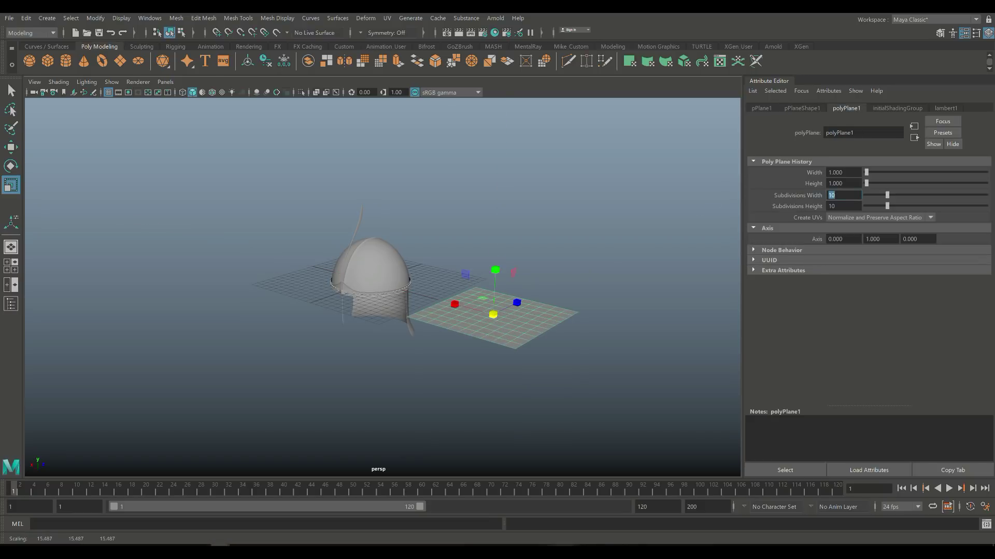
pyautogui.write('1')
pyautogui.press('Tab')
pyautogui.write('1')
pyautogui.press('Return')
# Rotate the plane upright so it faces the helmet's side, and scale it down
pyautogui.press('e')
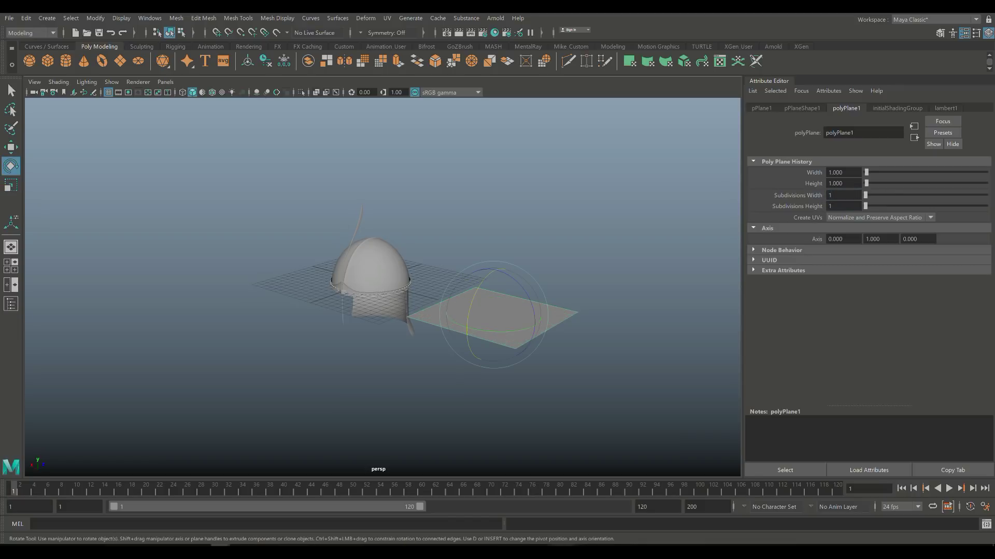
pyautogui.moveTo(533, 290); pyautogui.dragTo(497, 366)
pyautogui.press('r')
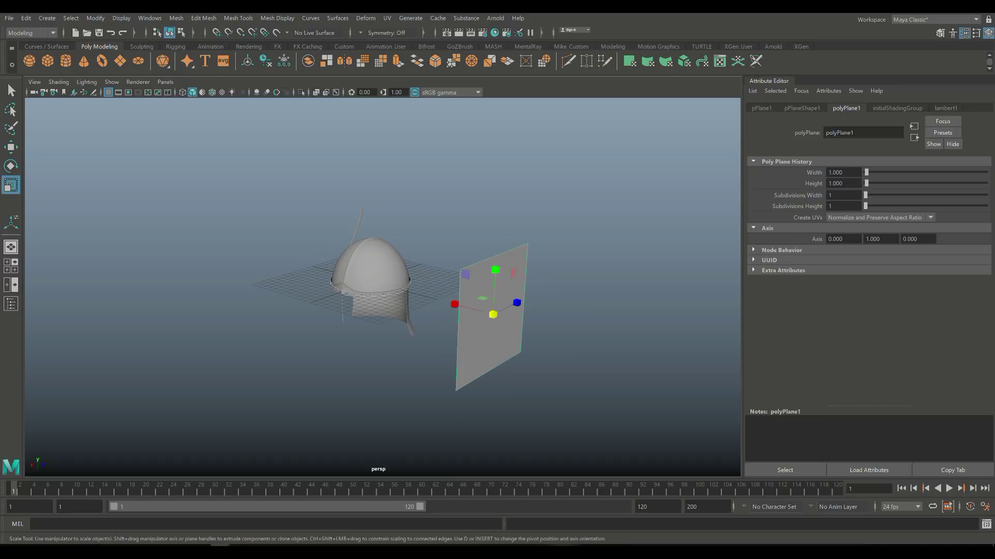
pyautogui.moveTo(493, 314); pyautogui.dragTo(355, 324)
# Position the plane in the side view just below the helmet rim, in front of the neck guard
pyautogui.press('w')
pyautogui.moveTo(392, 290); pyautogui.dragTo(393, 273)
pyautogui.click(11, 266)
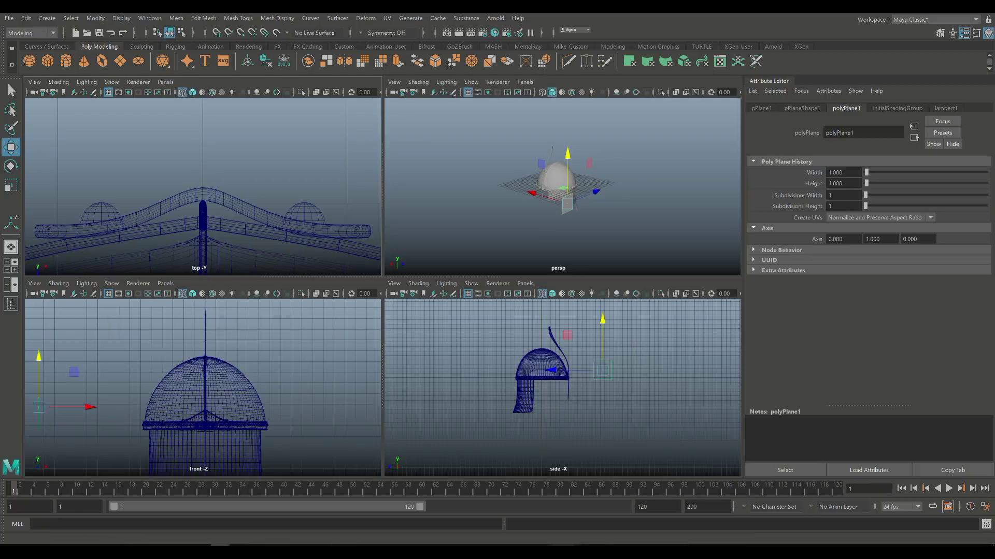
pyautogui.press('space')
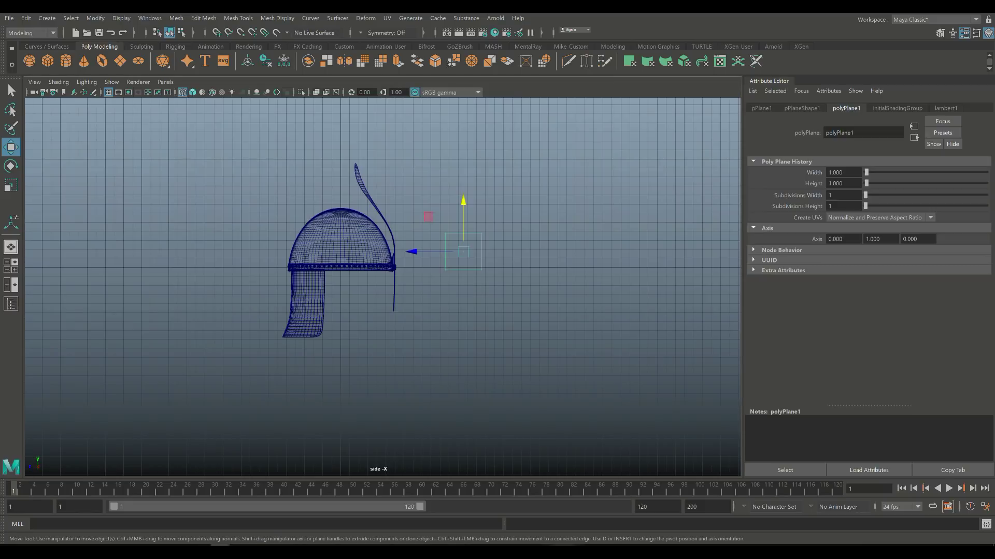
pyautogui.moveTo(463, 223); pyautogui.dragTo(463, 262)
pyautogui.moveTo(414, 290); pyautogui.dragTo(297, 290)
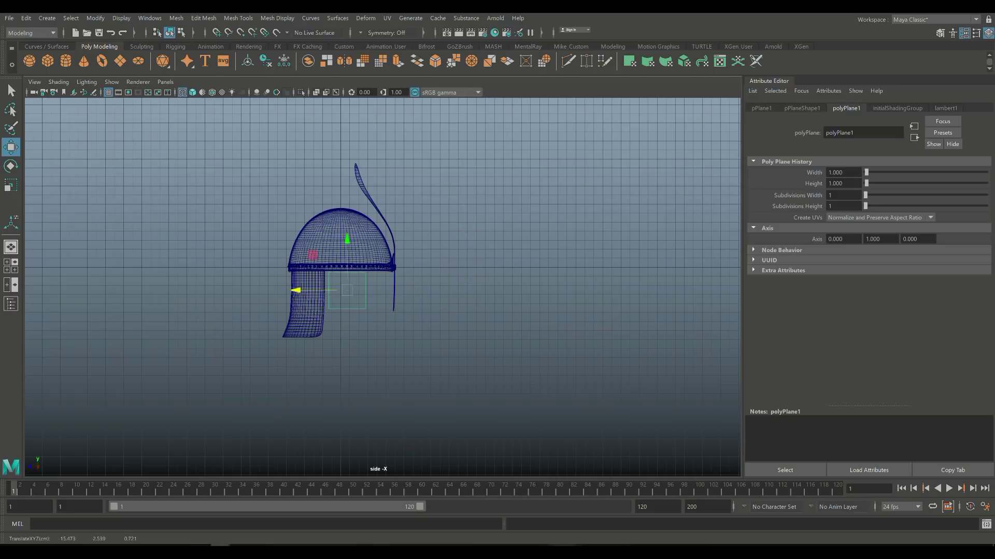
pyautogui.moveTo(347, 240); pyautogui.dragTo(347, 241)
pyautogui.press('f')
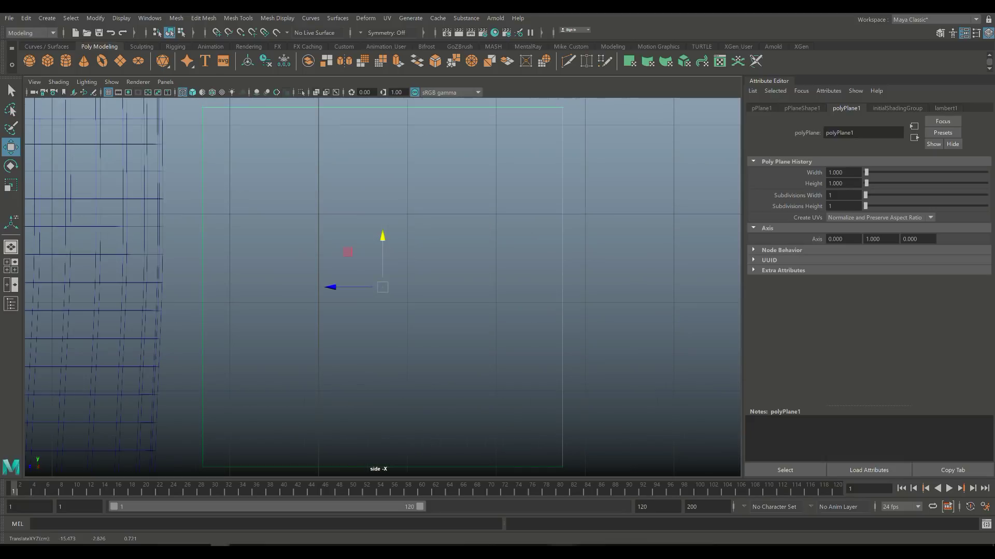
# Adjust the plane's corner vertices so it tapers toward the rear, and move both rear corners back toward the neck guard
pyautogui.moveTo(318, 223); pyautogui.dragTo(276, 222, button='right')
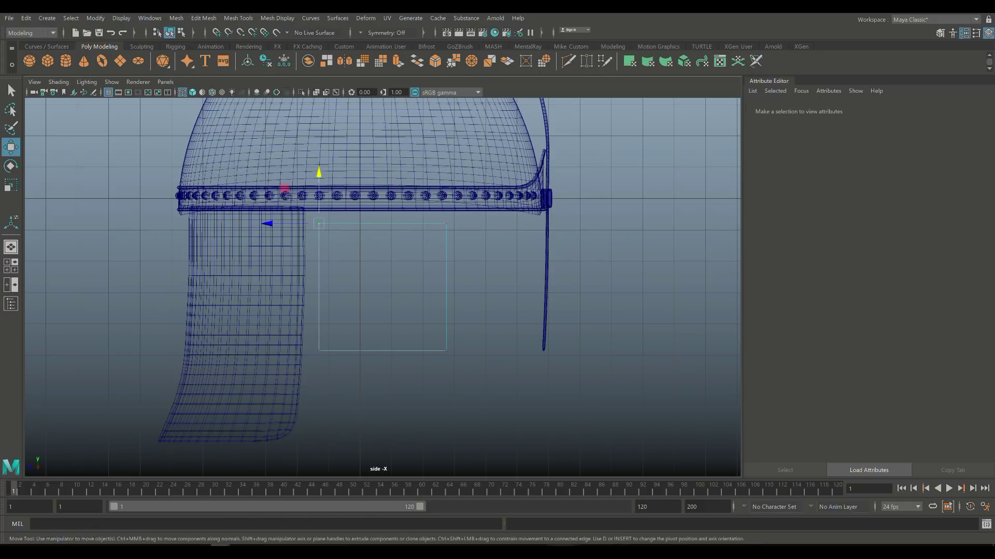
pyautogui.moveTo(319, 176)
pyautogui.mouseDown()
pyautogui.moveTo(318, 206)
pyautogui.moveTo(318, 182)
pyautogui.mouseUp()
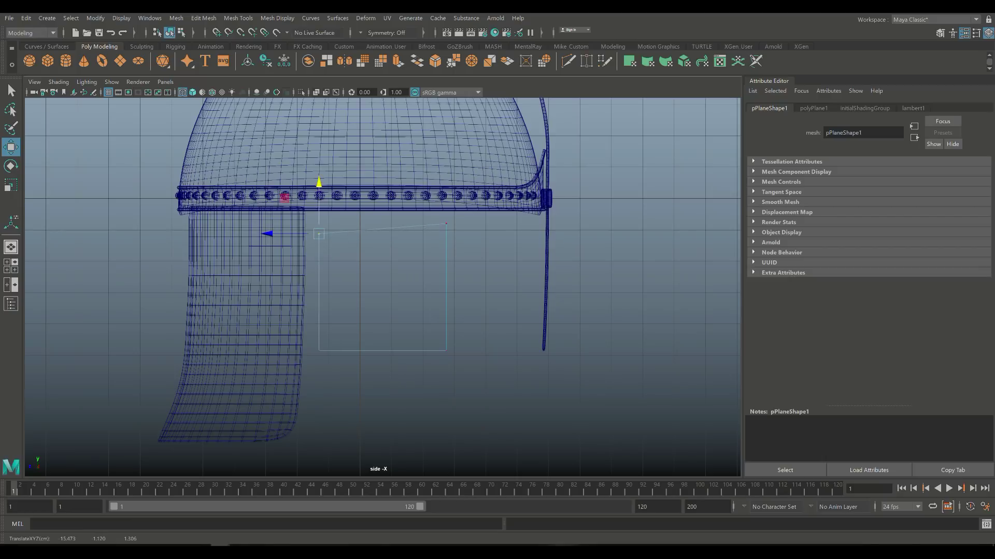
pyautogui.click(446, 224)
pyautogui.moveTo(446, 200); pyautogui.dragTo(446, 356)
pyautogui.click(319, 351)
pyautogui.moveTo(319, 351); pyautogui.dragTo(319, 321)
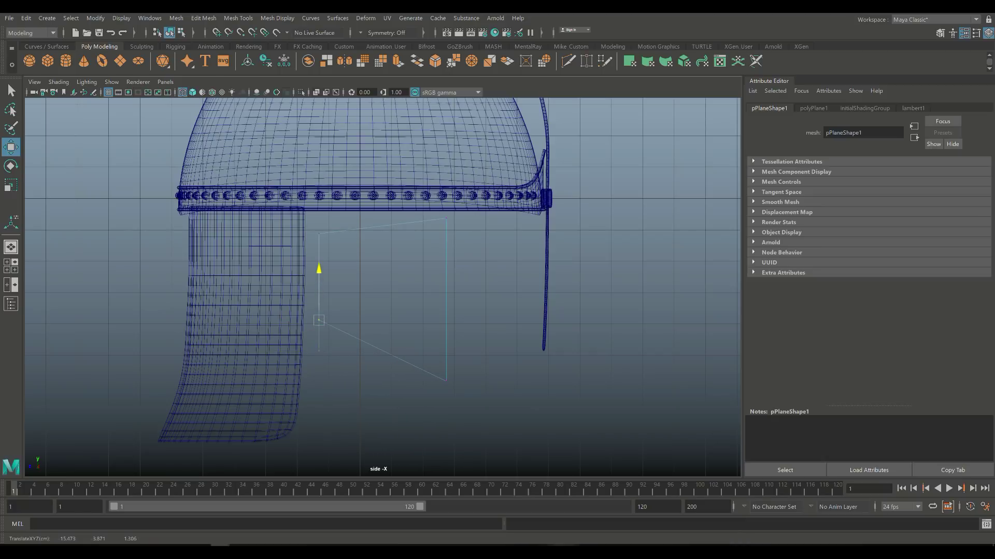
pyautogui.keyDown('shift'); pyautogui.click(318, 233); pyautogui.keyUp('shift')
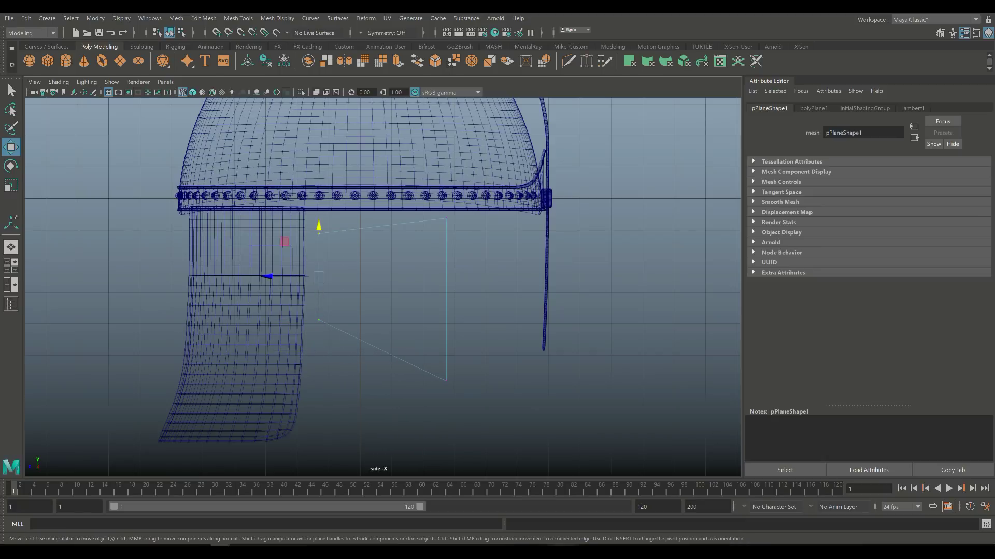
pyautogui.moveTo(266, 277); pyautogui.dragTo(261, 277)
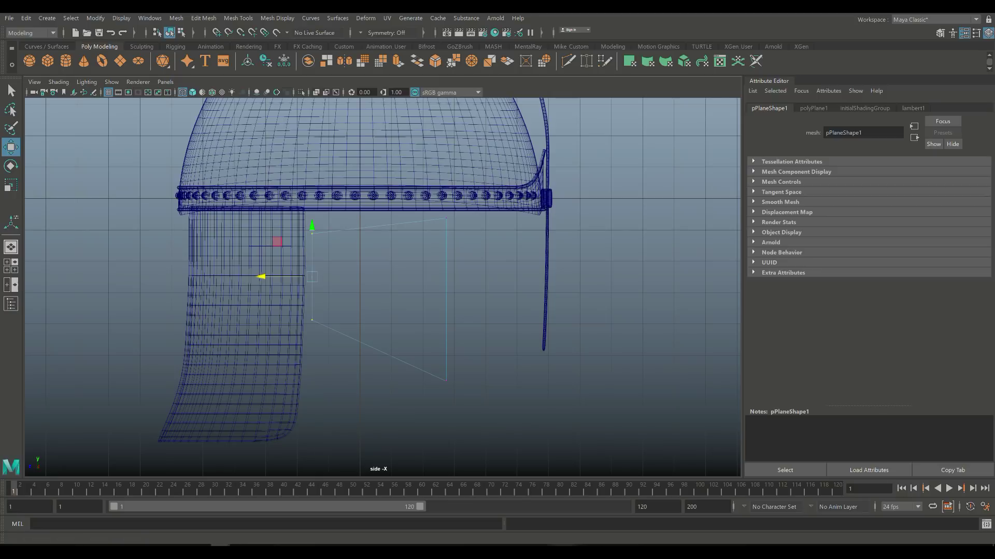
# Insert three evenly spaced edge loops vertically and three horizontally across the cheek guard plane
pyautogui.click(239, 18)
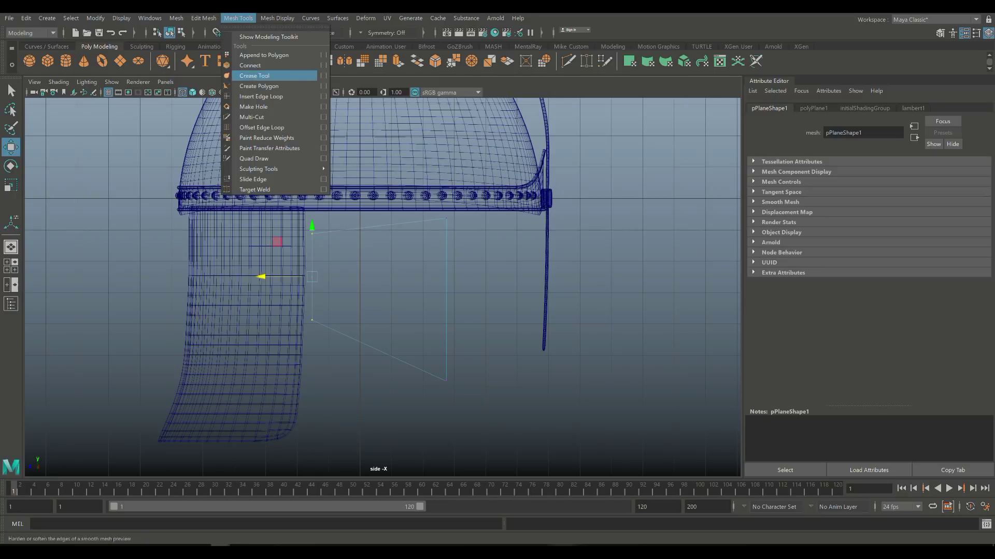
pyautogui.click(323, 97)
pyautogui.click(324, 253)
pyautogui.doubleClick(332, 272)
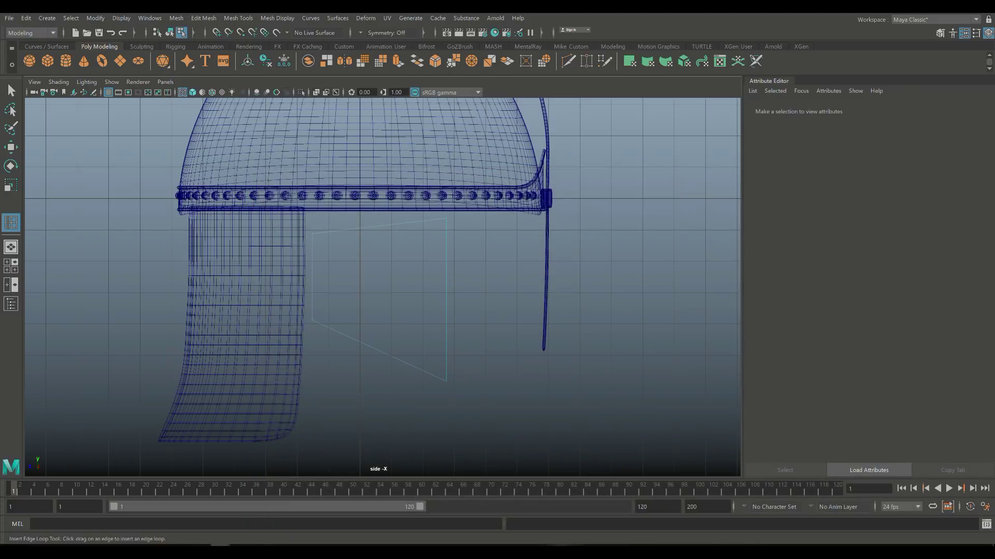
pyautogui.click(378, 351)
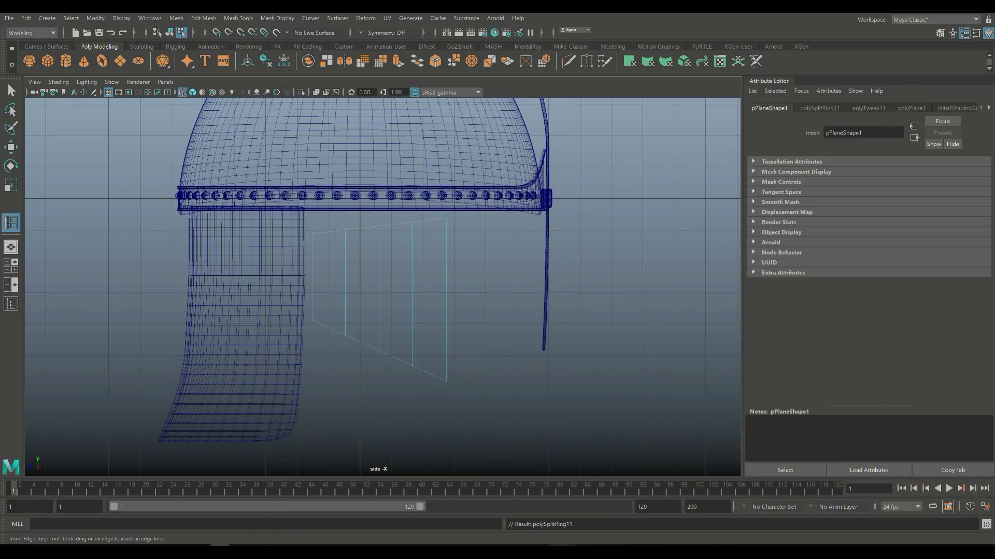
pyautogui.click(378, 290)
pyautogui.click(11, 94)
# Lower the three inner vertices along the plane's upper edge slightly so the edge forms a concave curve
pyautogui.moveTo(346, 242); pyautogui.dragTo(289, 233, button='right')
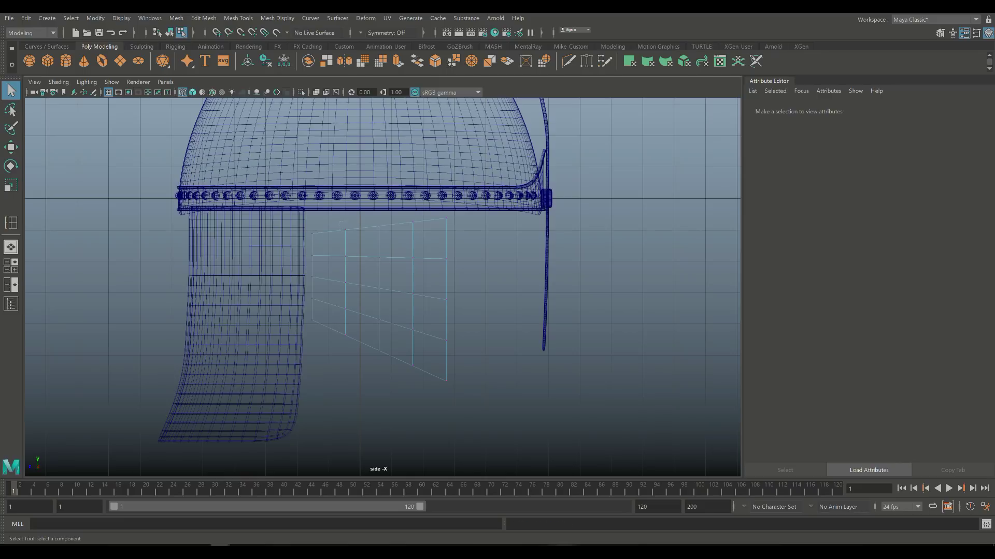
pyautogui.click(346, 229)
pyautogui.press('w')
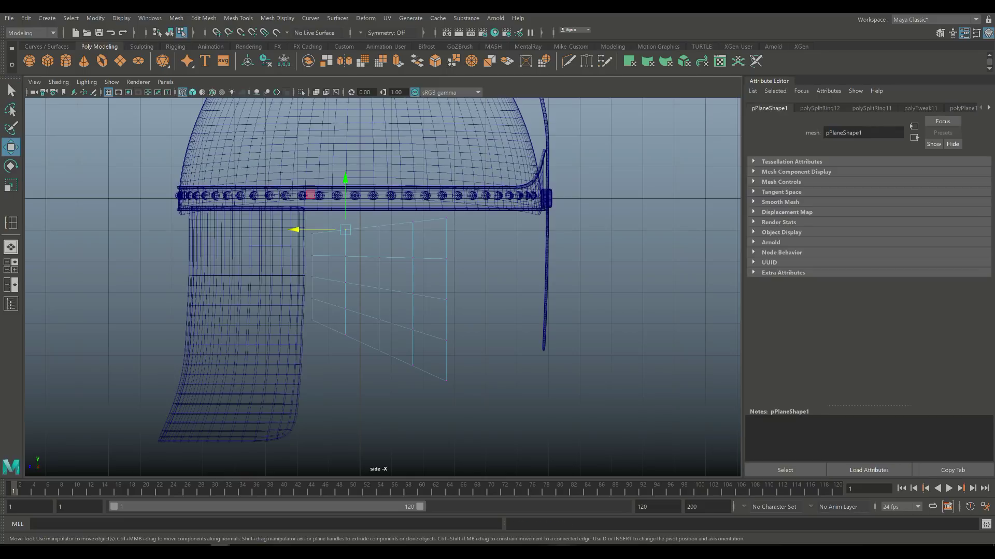
pyautogui.moveTo(344, 178); pyautogui.dragTo(345, 184)
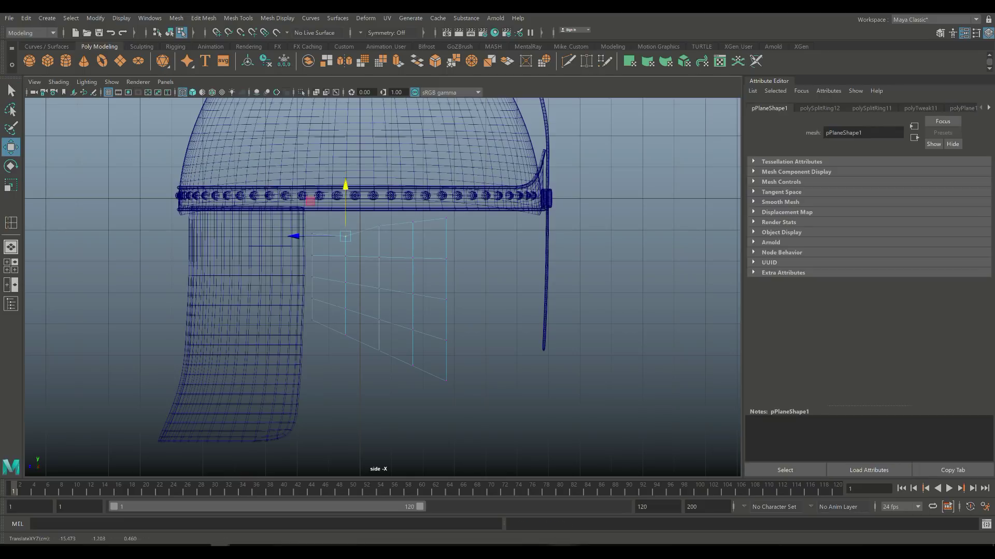
pyautogui.click(379, 226)
pyautogui.moveTo(344, 191); pyautogui.dragTo(344, 196, button='middle')
pyautogui.click(413, 223)
pyautogui.moveTo(413, 223); pyautogui.dragTo(413, 228, button='middle')
# Raise the inner vertices along the plane's lower edge so it curves upward between the two corners
pyautogui.moveTo(430, 383); pyautogui.dragTo(377, 331)
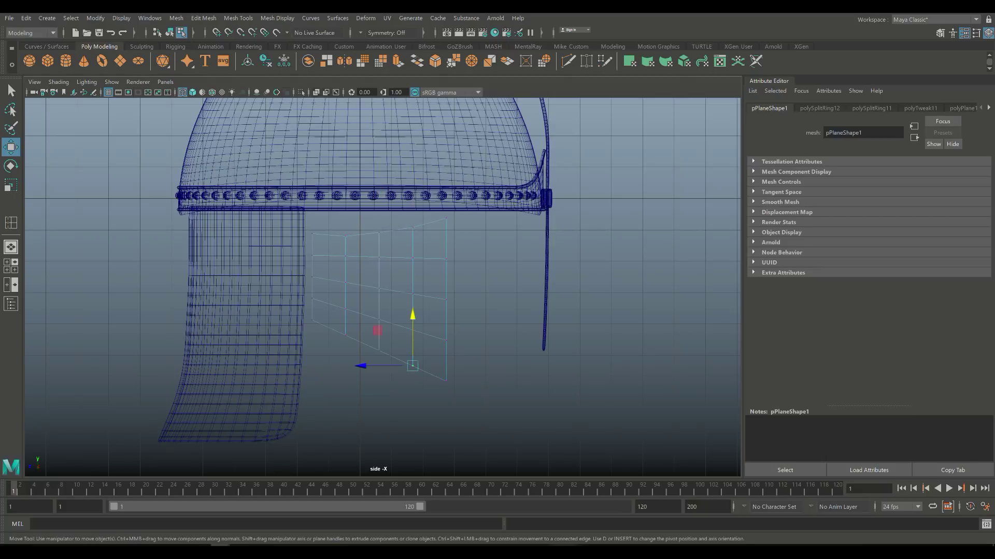
pyautogui.moveTo(377, 330); pyautogui.dragTo(378, 322, button='middle')
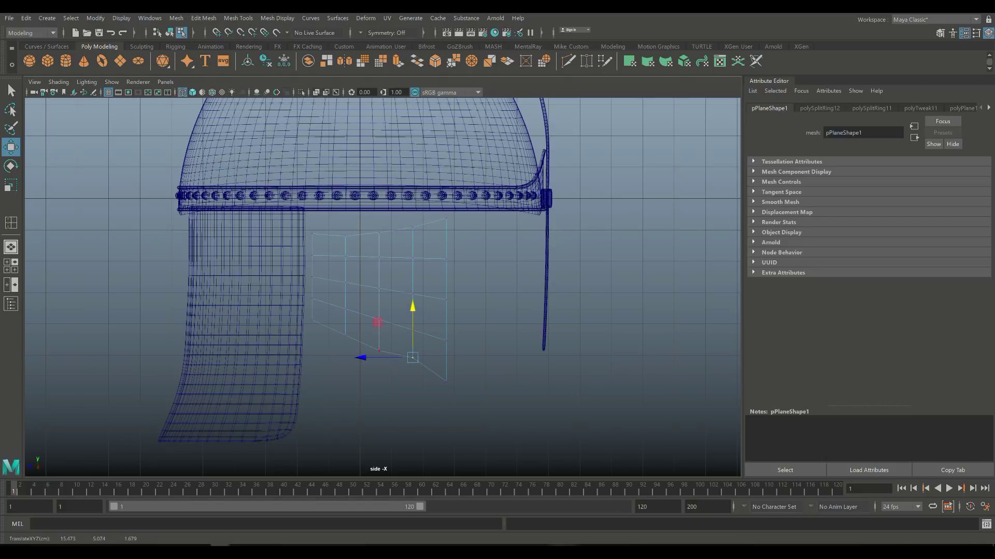
pyautogui.moveTo(378, 330); pyautogui.dragTo(345, 300)
pyautogui.click(345, 335)
# In the perspective view, move the whole cheek guard plane sideways toward the helmet until it sits beneath the rim
pyautogui.click(11, 266)
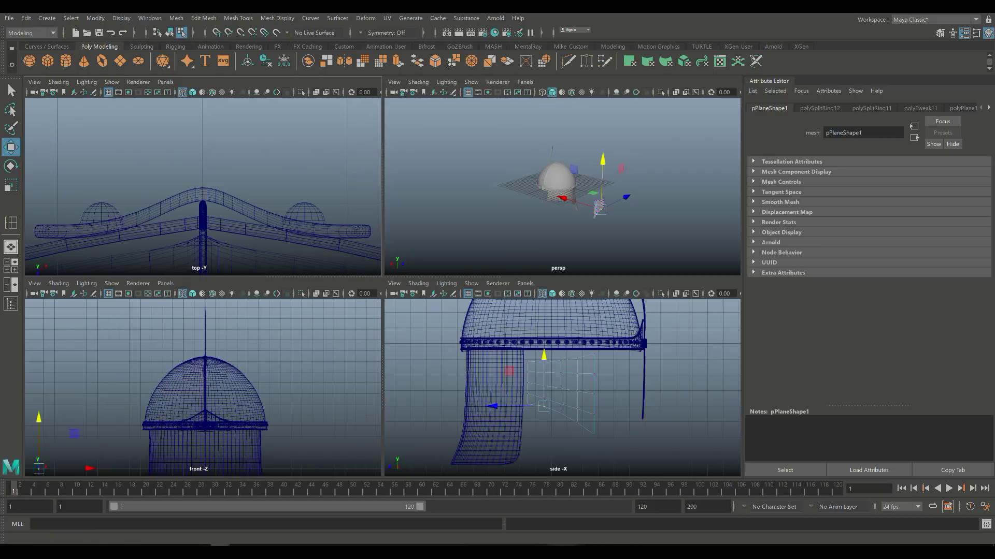
pyautogui.press('space')
pyautogui.keyDown('alt'); pyautogui.moveTo(466, 259); pyautogui.dragTo(495, 271); pyautogui.keyUp('alt')
pyautogui.rightClick(494, 272)
pyautogui.click(547, 254)
pyautogui.keyDown('alt'); pyautogui.moveTo(547, 254); pyautogui.dragTo(498, 240); pyautogui.keyUp('alt')
pyautogui.scroll(3, 497, 241)
pyautogui.moveTo(518, 320); pyautogui.dragTo(482, 307)
pyautogui.press('f')
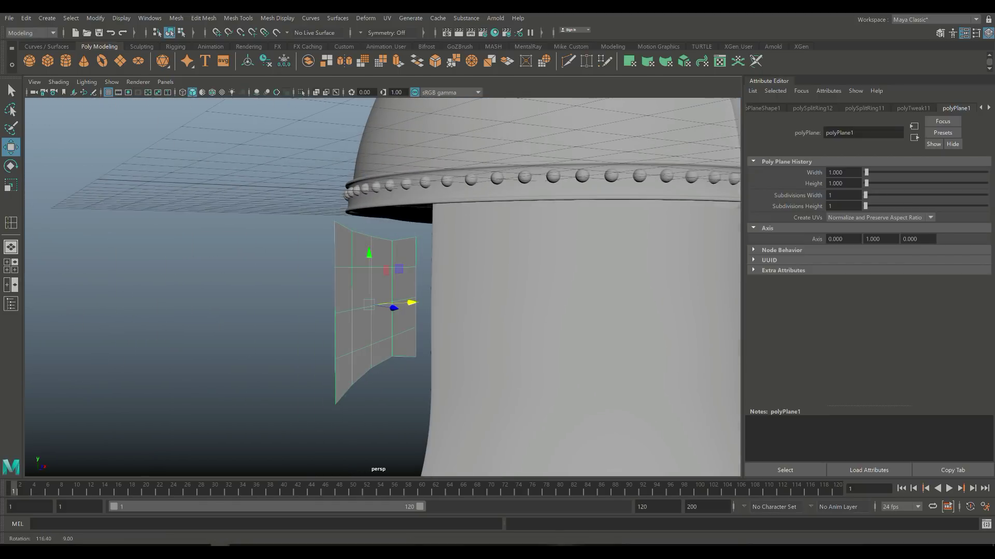
pyautogui.moveTo(411, 303); pyautogui.dragTo(334, 234)
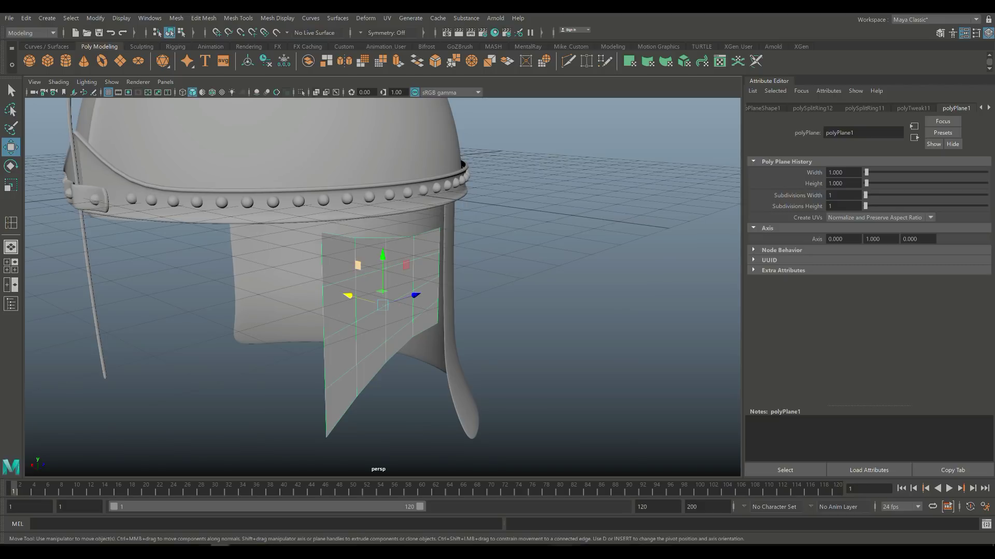
# Select the plane's upper and lower border edges and shift them slightly inward toward the helmet
pyautogui.rightClick(335, 234)
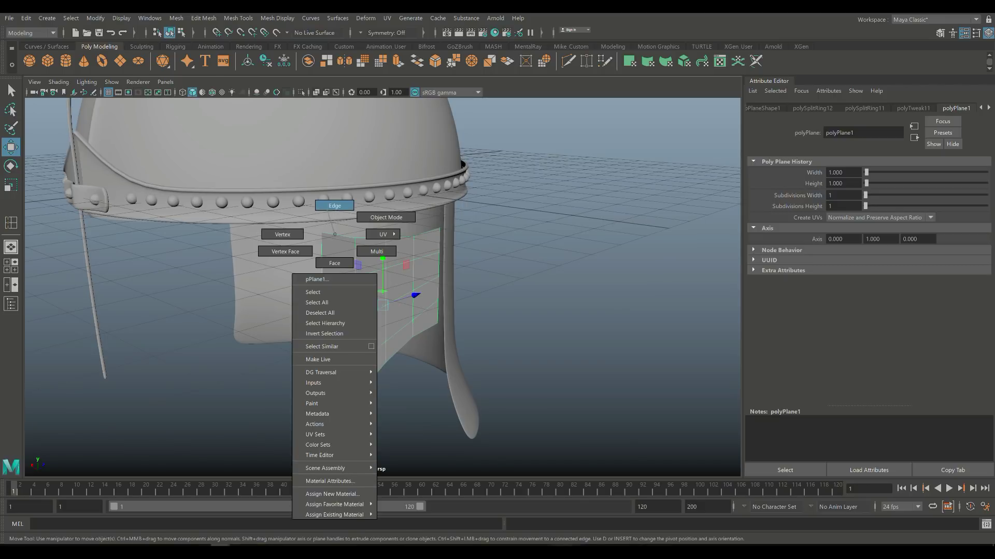
pyautogui.click(335, 206)
pyautogui.click(338, 236)
pyautogui.click(339, 234)
pyautogui.keyDown('shift'); pyautogui.click(399, 231); pyautogui.keyUp('shift')
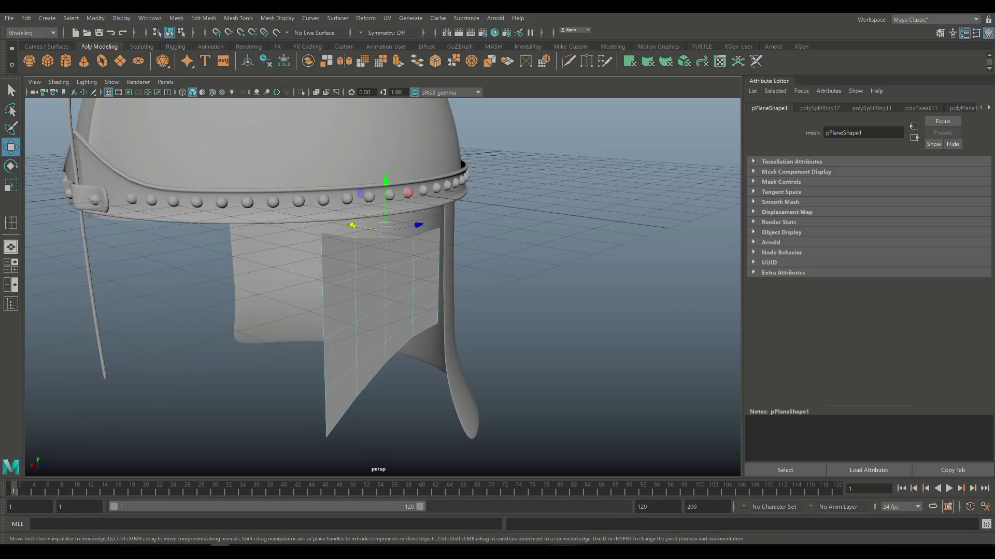
pyautogui.keyDown('shift'); pyautogui.click(342, 417); pyautogui.keyUp('shift')
pyautogui.moveTo(351, 309); pyautogui.dragTo(348, 309)
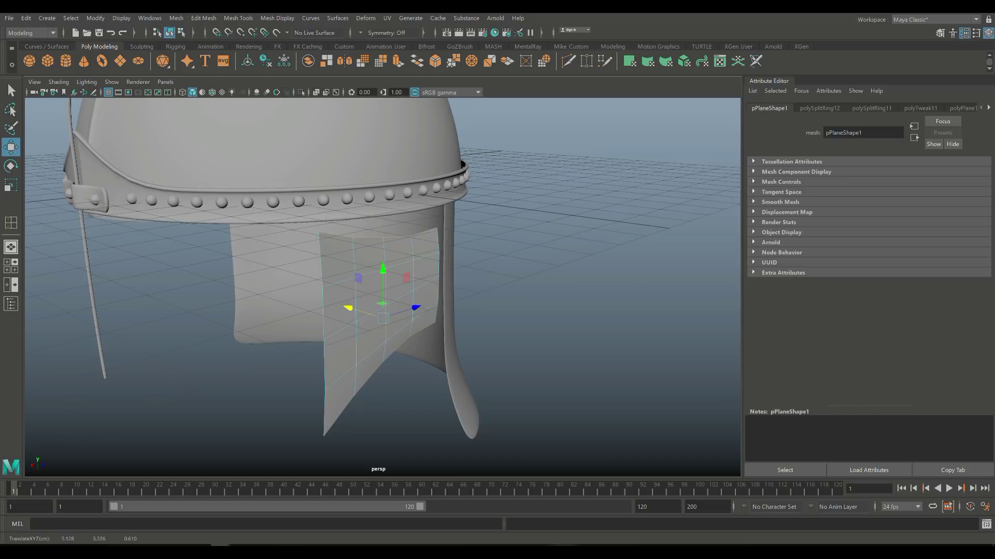
# Shift the cheek guard's front border edges sideways to curve the plane, and return to object selection
pyautogui.click(322, 264)
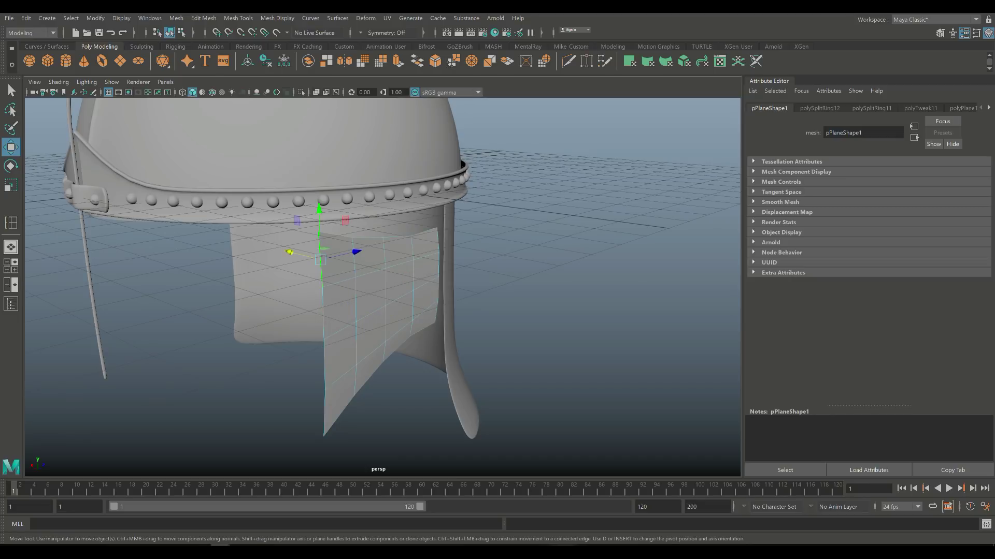
pyautogui.keyDown('shift'); pyautogui.click(325, 393); pyautogui.keyUp('shift')
pyautogui.moveTo(291, 327); pyautogui.dragTo(259, 153)
pyautogui.moveTo(421, 271); pyautogui.dragTo(477, 253, button='right')
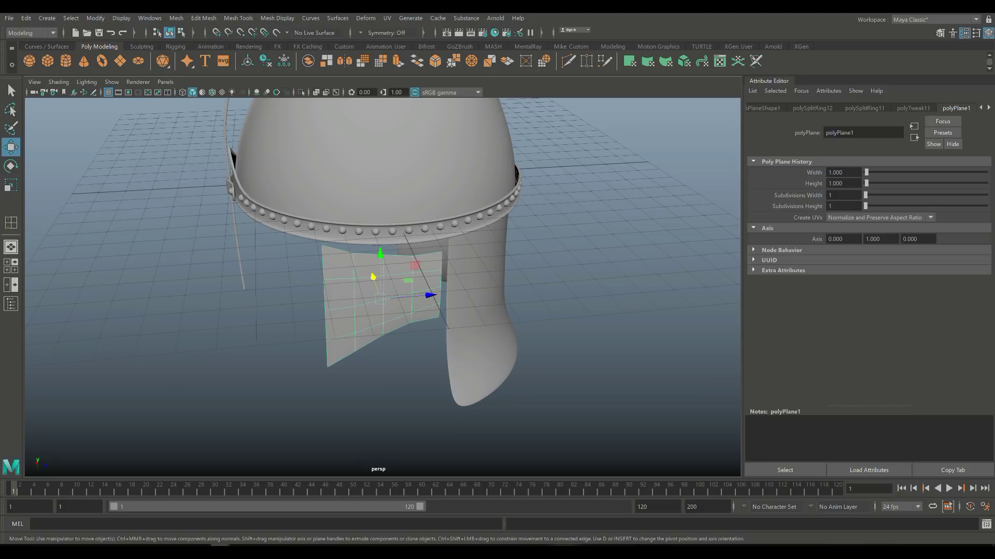
# Extrude the cheek guard plane with a thickness of 0.1
pyautogui.hotkey('ctrl', 'e')
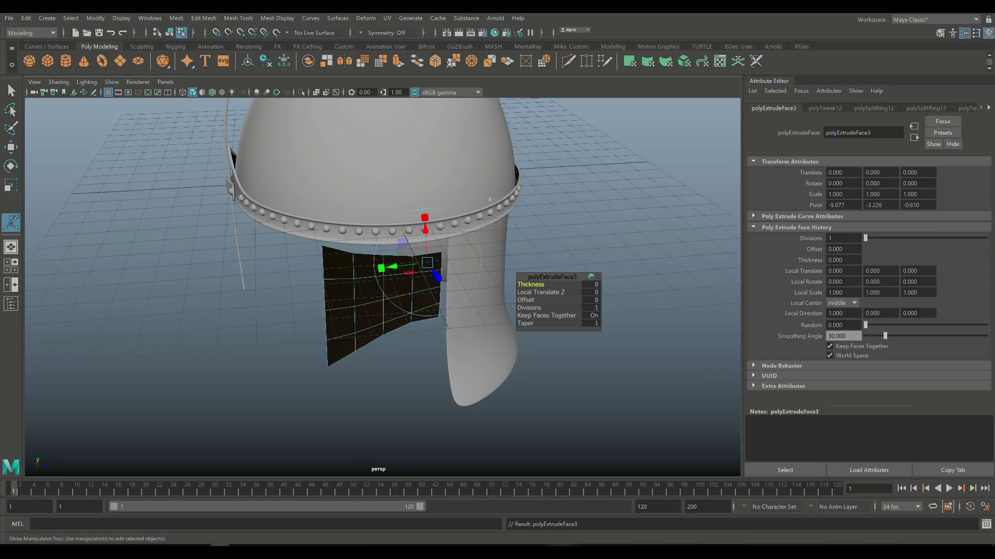
pyautogui.click(590, 285)
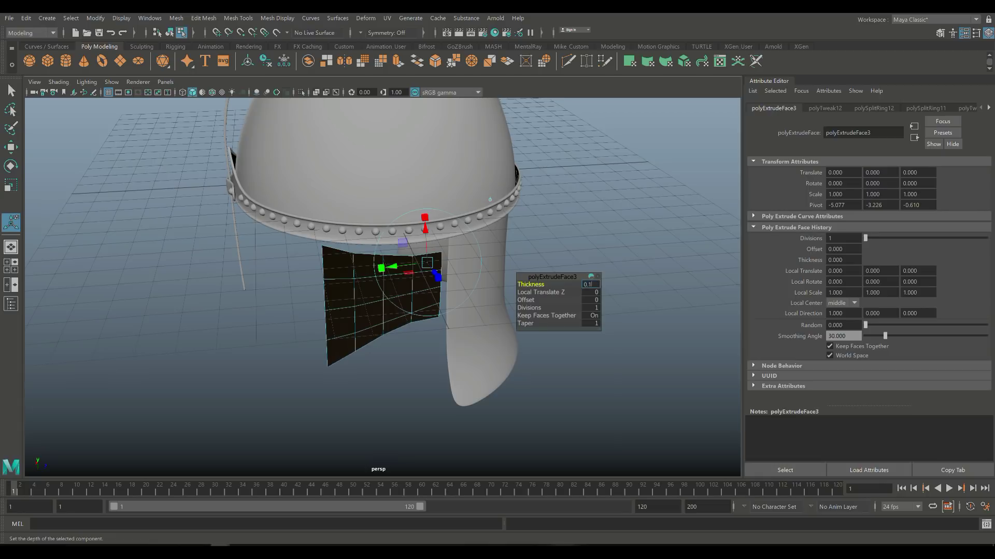
pyautogui.write('0.1')
pyautogui.press('Return')
pyautogui.click(156, 404)
pyautogui.keyDown('alt'); pyautogui.moveTo(378, 311); pyautogui.dragTo(332, 249); pyautogui.keyUp('alt')
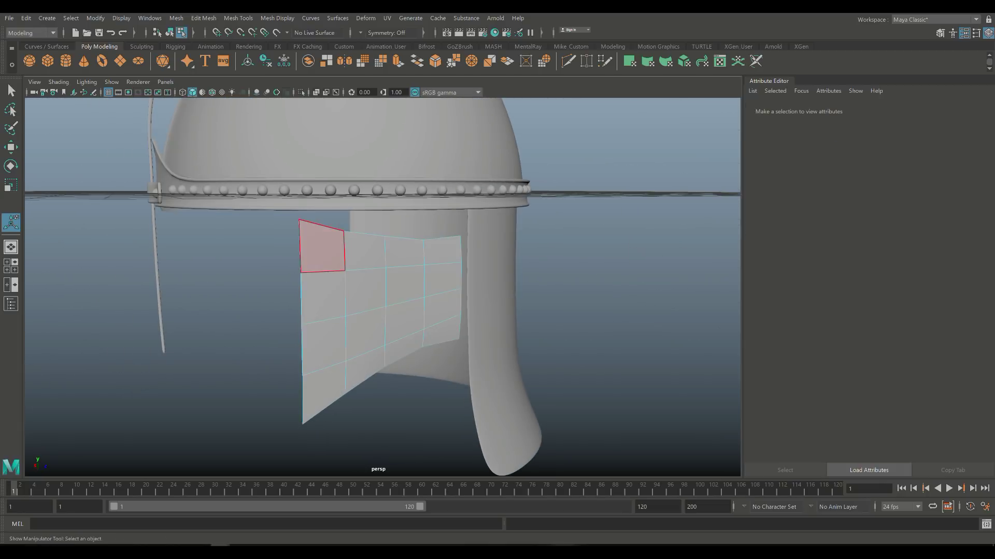
# Select all outer faces of the cheek guard and extrude them with an offset of 0.2 to form a border
pyautogui.moveTo(322, 250); pyautogui.dragTo(362, 291, button='right')
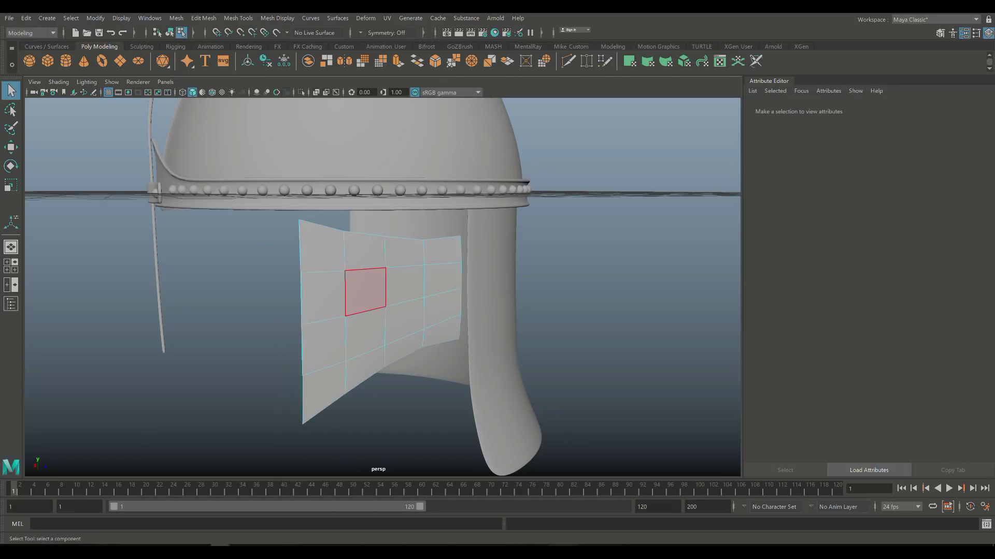
pyautogui.moveTo(322, 246)
pyautogui.mouseDown()
pyautogui.moveTo(442, 250)
pyautogui.moveTo(442, 279)
pyautogui.moveTo(323, 296)
pyautogui.moveTo(324, 346)
pyautogui.moveTo(442, 308)
pyautogui.moveTo(442, 332)
pyautogui.moveTo(324, 393)
pyautogui.mouseUp()
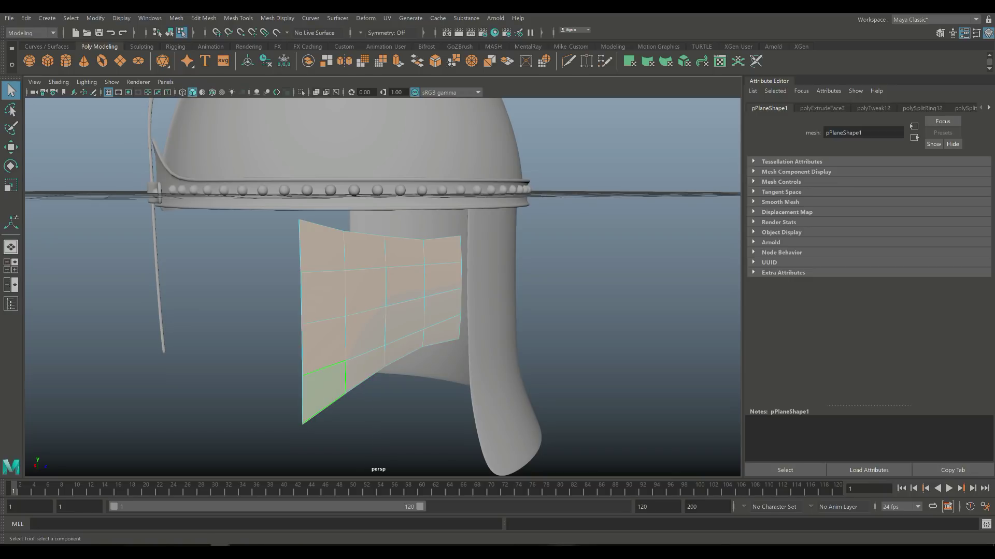
pyautogui.hotkey('ctrl', 'e')
pyautogui.click(526, 300)
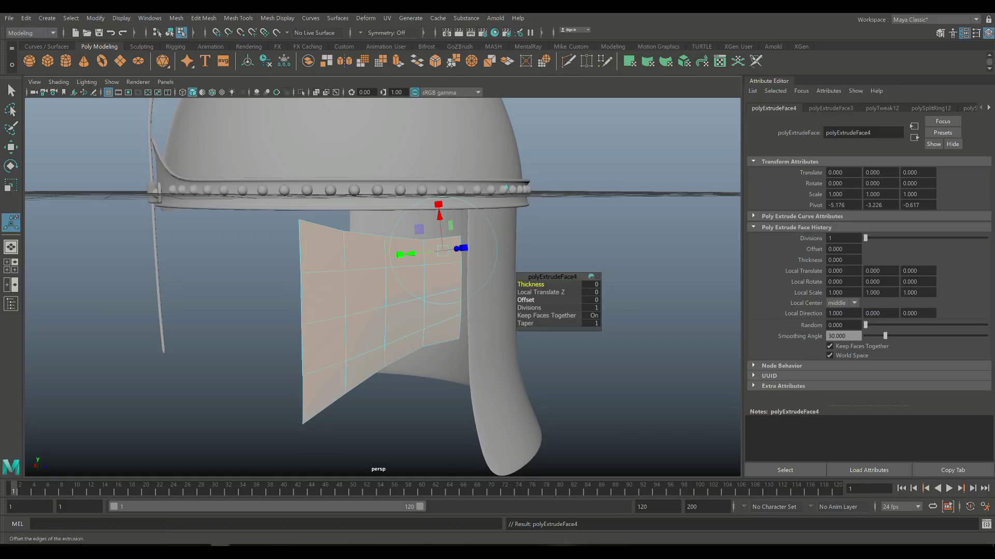
pyautogui.moveTo(526, 300)
pyautogui.mouseDown(button='middle')
pyautogui.moveTo(507, 300)
pyautogui.moveTo(528, 300)
pyautogui.mouseUp(button='middle')
pyautogui.click(591, 300)
pyautogui.write('0.2')
pyautogui.press('Return')
# Select the ring of border faces around the cheek guard and extrude it with a thickness of 0.1
pyautogui.click(63, 248)
pyautogui.click(440, 254)
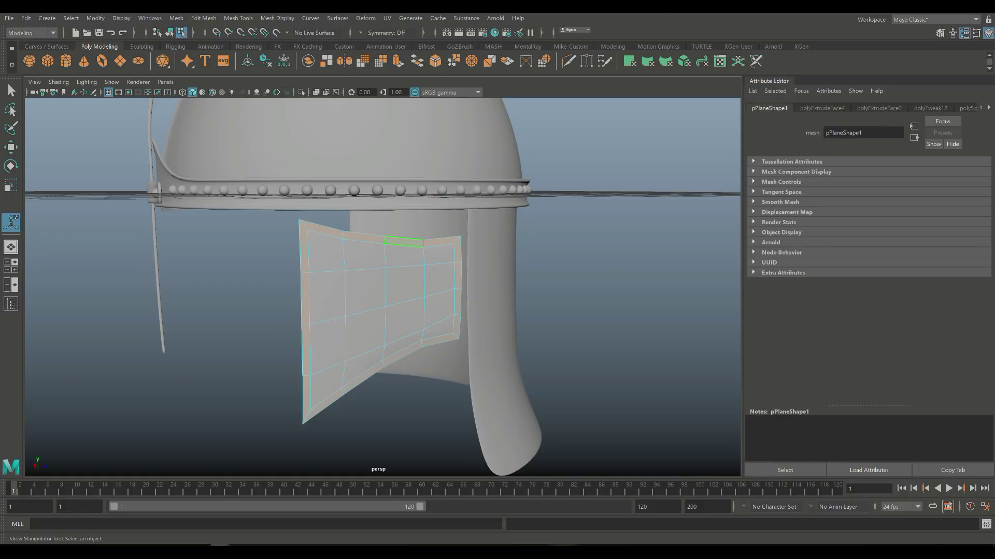
pyautogui.hotkey('ctrl', 'e')
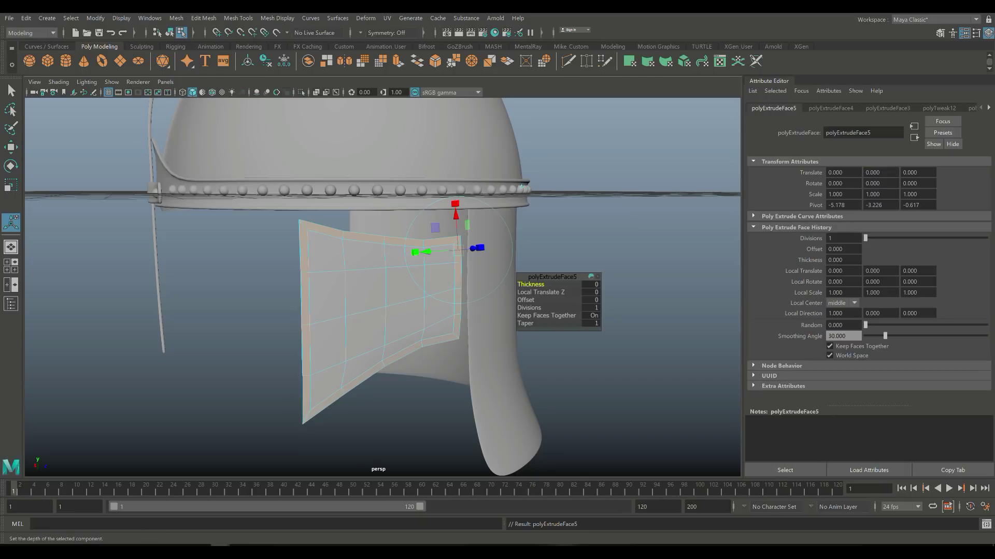
pyautogui.press('Tab')
pyautogui.write('0.1')
pyautogui.press('Return')
# Check the cheek guard in smooth mesh preview and return it to the unsmoothed display
pyautogui.moveTo(332, 284); pyautogui.dragTo(381, 255, button='right')
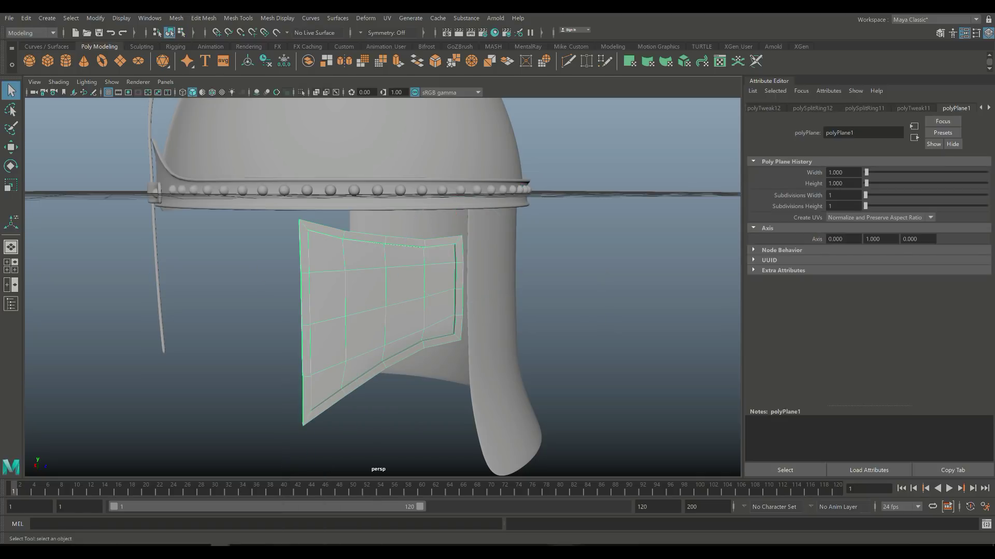
pyautogui.press('3')
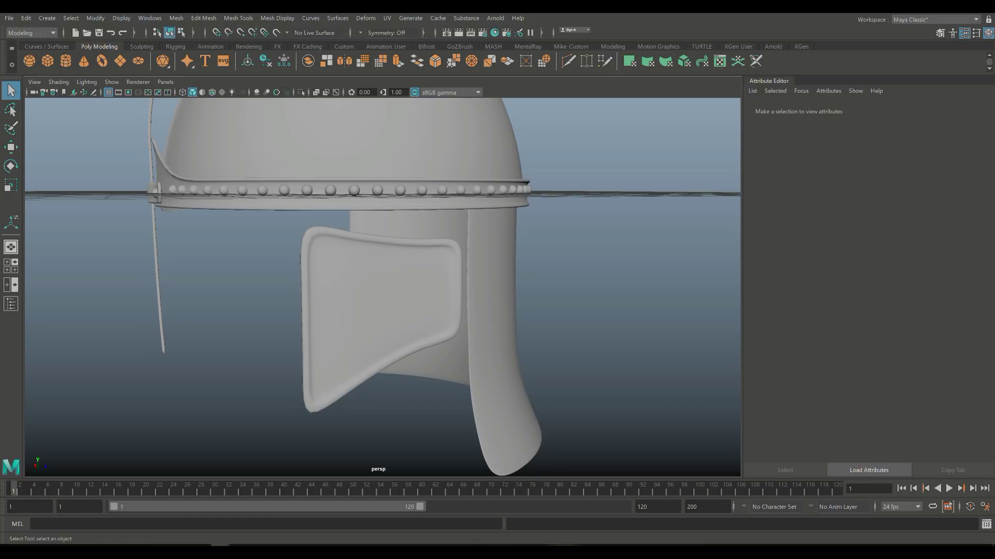
pyautogui.click(381, 311)
pyautogui.press('1')
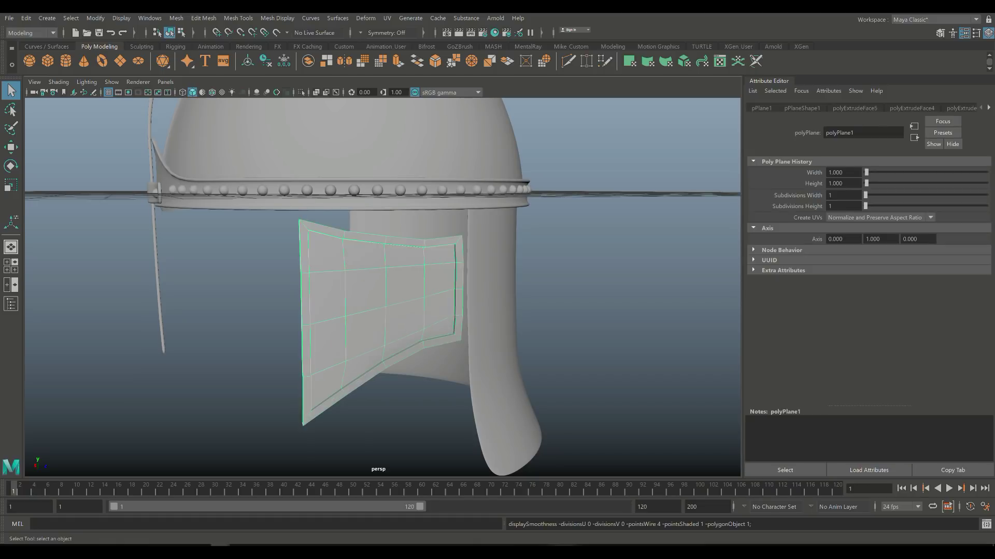
# Insert a supporting edge loop along the inner side of the cheek guard's raised border, keeping equal distance from the edge
pyautogui.scroll(2, 381, 311)
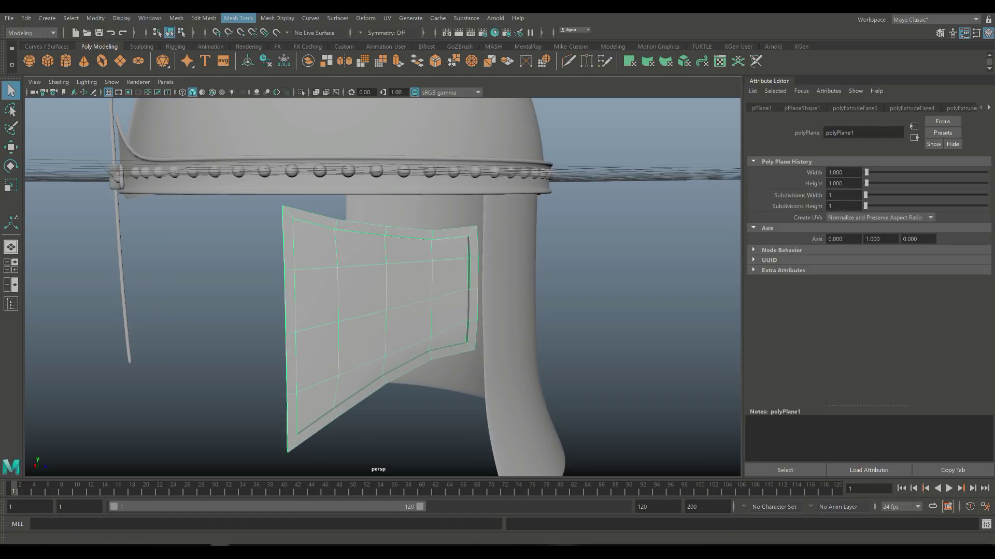
pyautogui.click(238, 18)
pyautogui.click(323, 96)
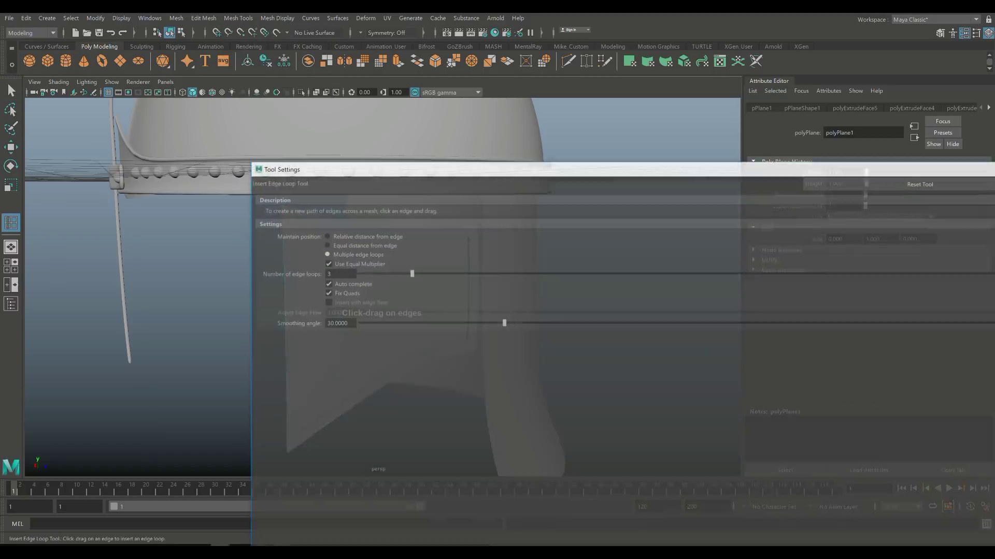
pyautogui.click(324, 244)
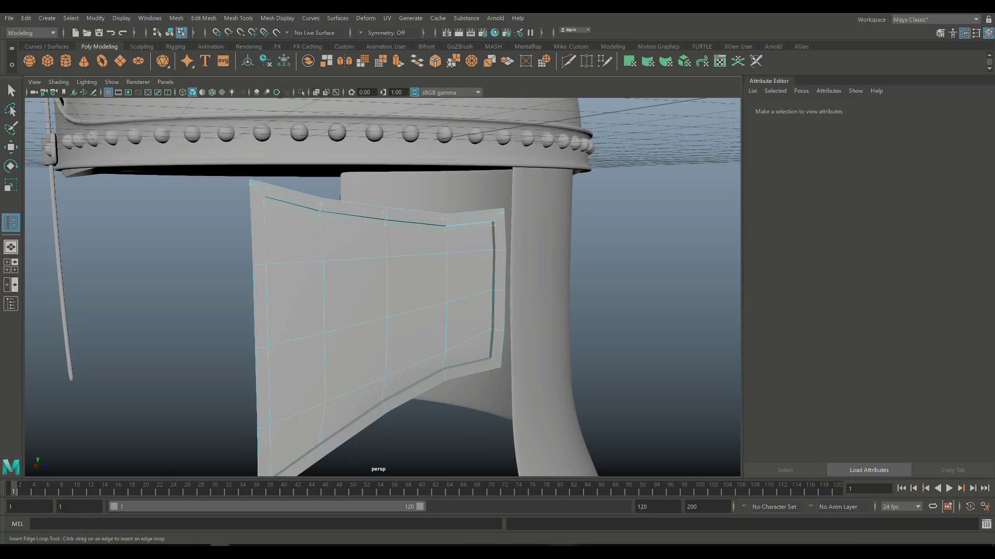
pyautogui.hotkey('ctrl', 'z')
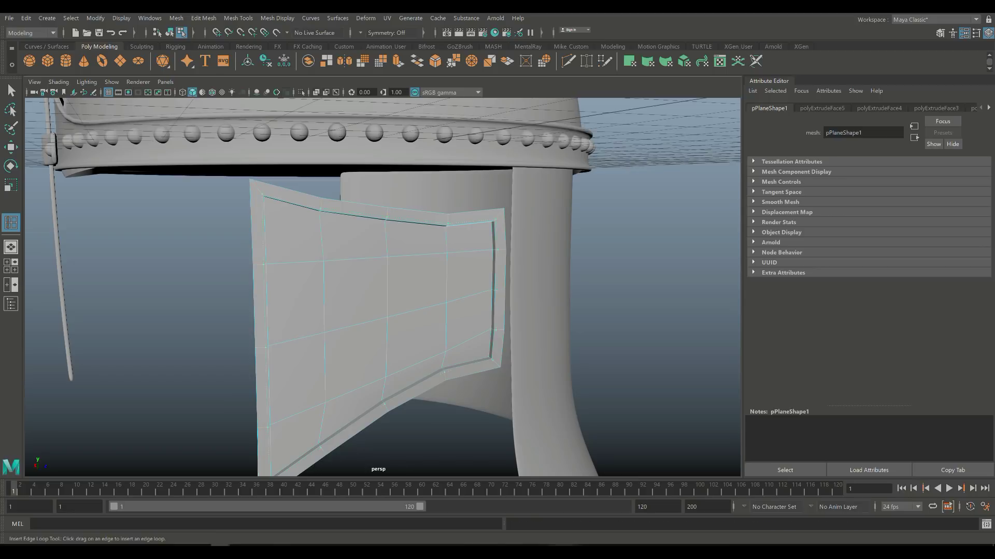
pyautogui.hotkey('shift', 'z')
pyautogui.press('q')
# Turn on smooth mesh preview for the cheek guard and inspect its rounded border from several angles
pyautogui.moveTo(433, 256); pyautogui.dragTo(485, 242, button='right')
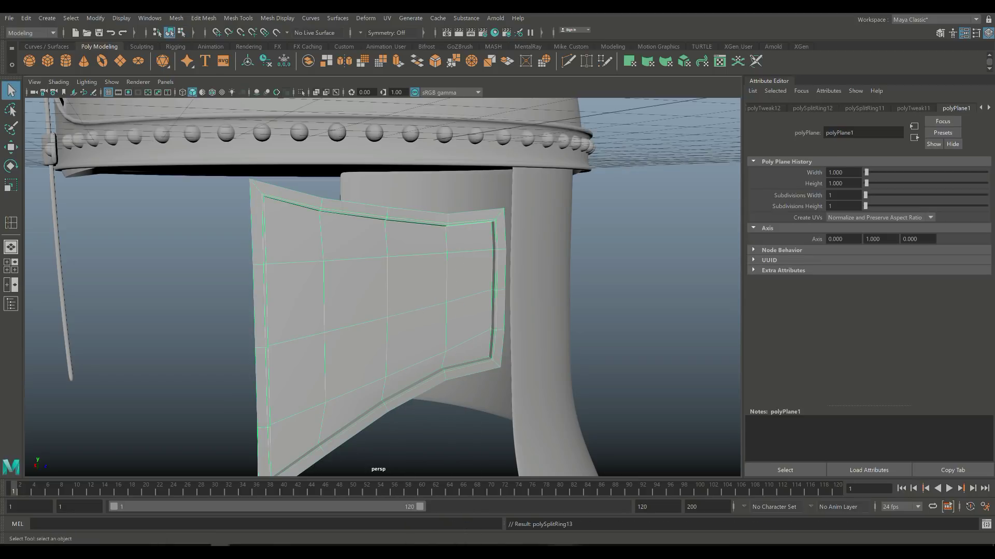
pyautogui.press('3')
pyautogui.click(647, 311)
pyautogui.keyDown('alt'); pyautogui.moveTo(362, 285); pyautogui.dragTo(215, 278); pyautogui.keyUp('alt')
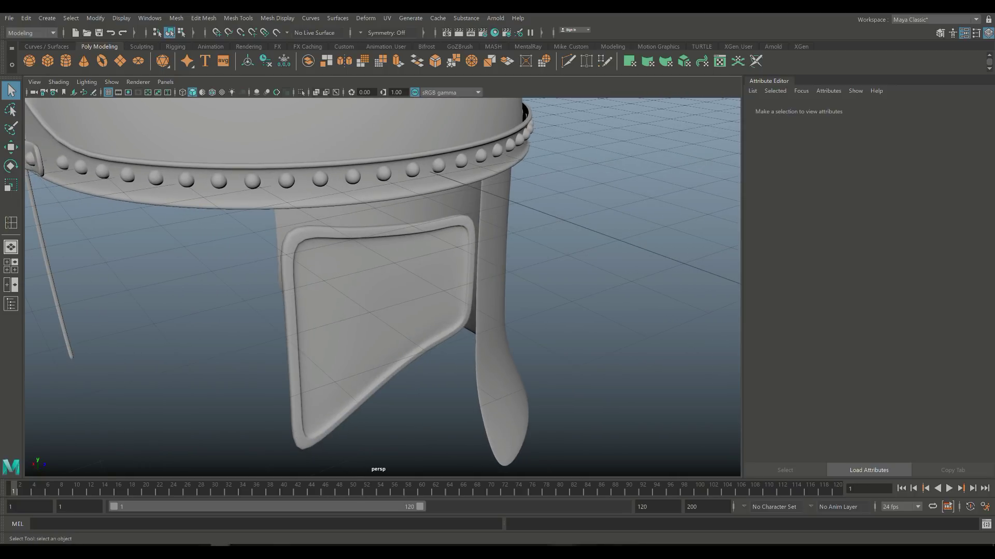
pyautogui.keyDown('alt'); pyautogui.moveTo(217, 274); pyautogui.dragTo(266, 249); pyautogui.keyUp('alt')
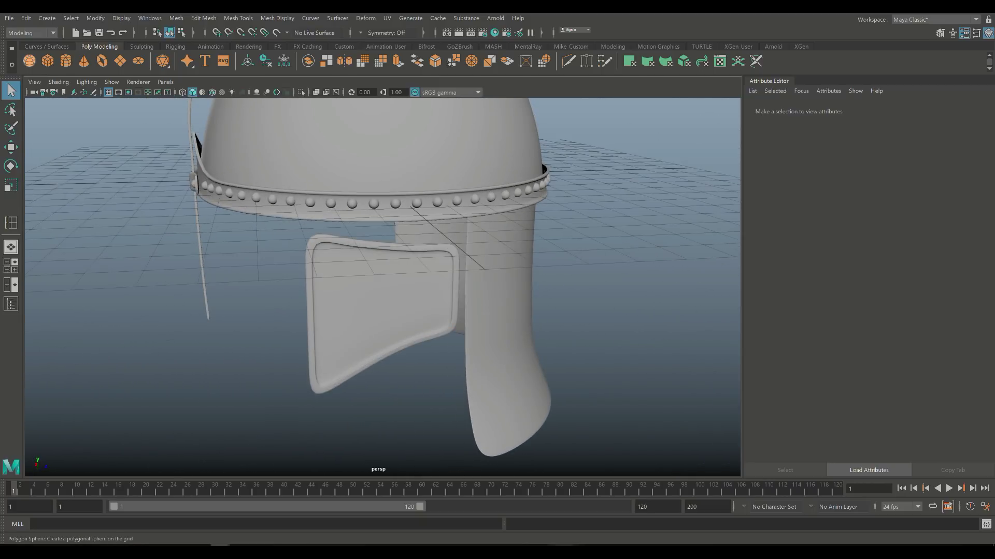
# Create a polygon sphere and move it about 10 cm out along X to clear space beside the helmet
pyautogui.click(29, 61)
pyautogui.keyDown('alt'); pyautogui.moveTo(362, 310); pyautogui.dragTo(435, 300); pyautogui.keyUp('alt')
pyautogui.press('w')
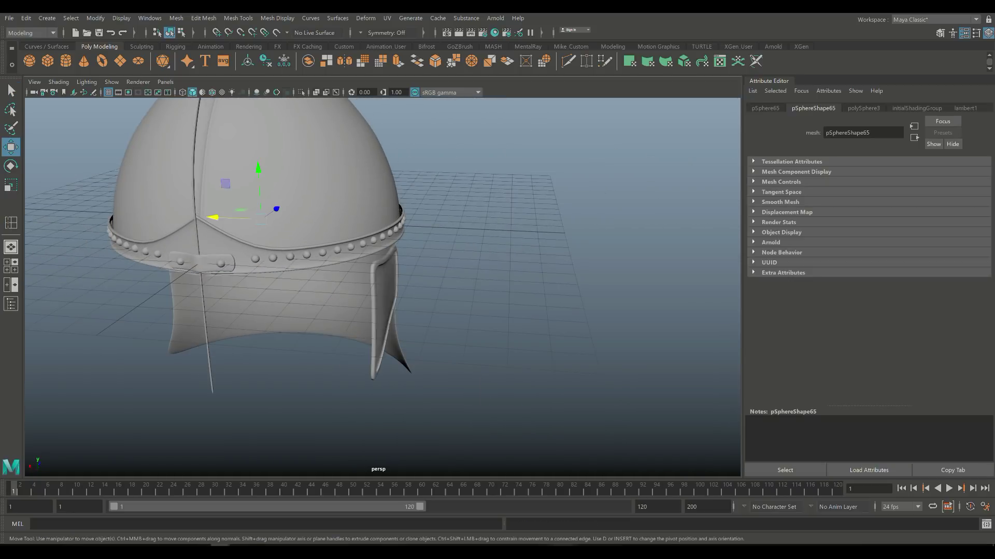
pyautogui.moveTo(236, 218); pyautogui.dragTo(488, 228)
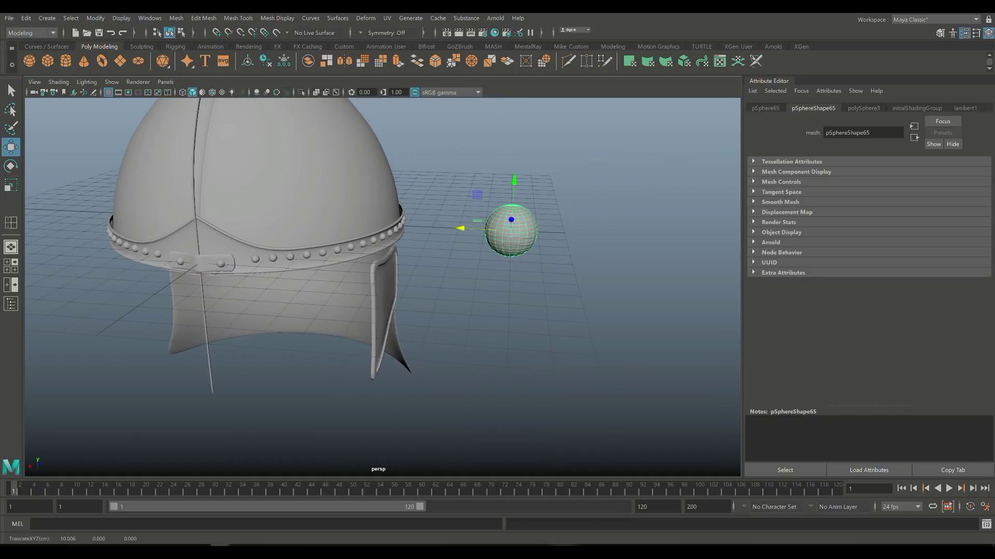
# Set the sphere's axis subdivisions and height subdivisions to 8 each
pyautogui.click(863, 108)
pyautogui.click(843, 184)
pyautogui.write('8')
pyautogui.press('Tab')
pyautogui.write('8')
pyautogui.press('Return')
# Select the faces on the helmet-facing half of the sphere and delete them
pyautogui.rightClick(513, 228)
pyautogui.click(570, 290)
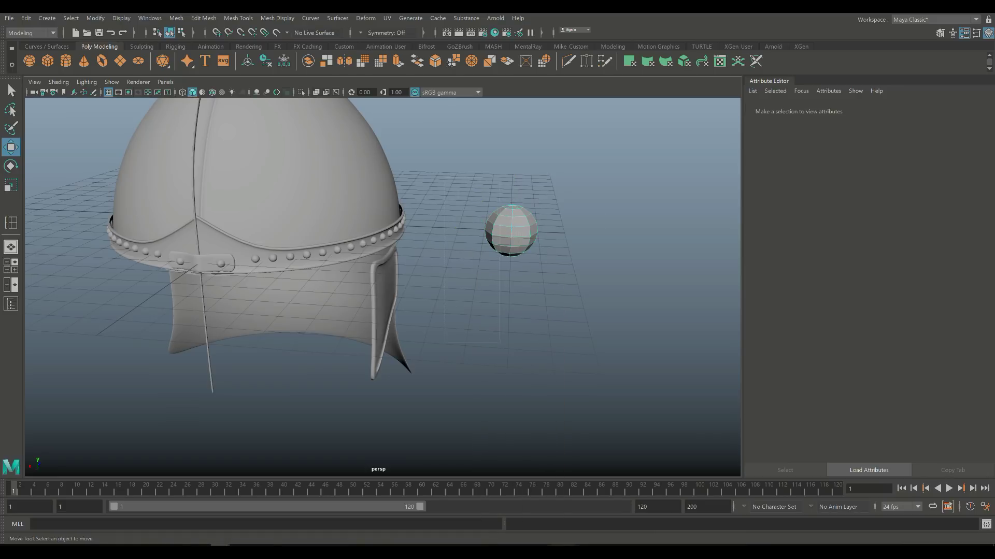
pyautogui.click(510, 231)
pyautogui.press('Delete')
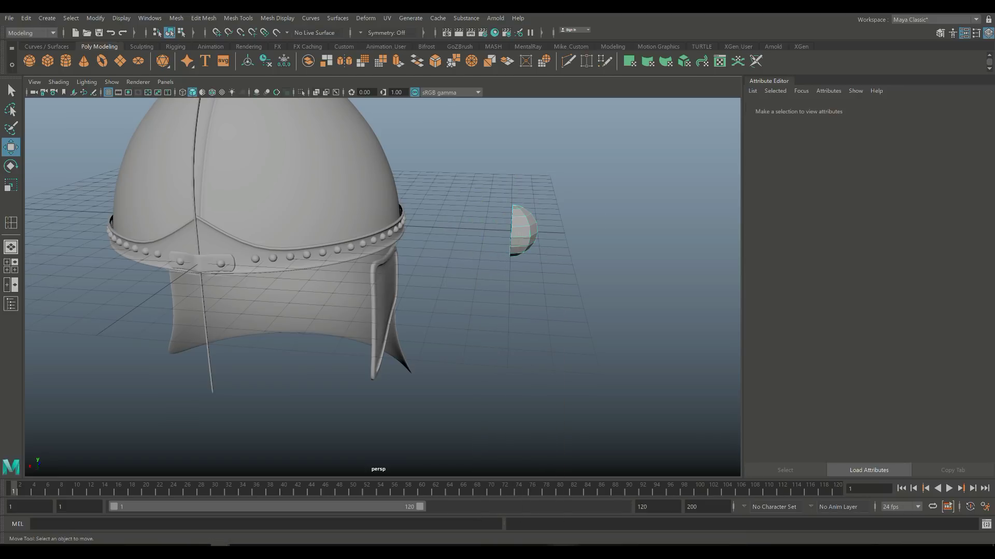
# Return the half-sphere to object selection and scale it uniformly to about 0.28 as a rivet
pyautogui.keyDown('alt'); pyautogui.moveTo(378, 259); pyautogui.dragTo(466, 239); pyautogui.keyUp('alt')
pyautogui.rightClick(511, 231)
pyautogui.click(556, 213)
pyautogui.press('r')
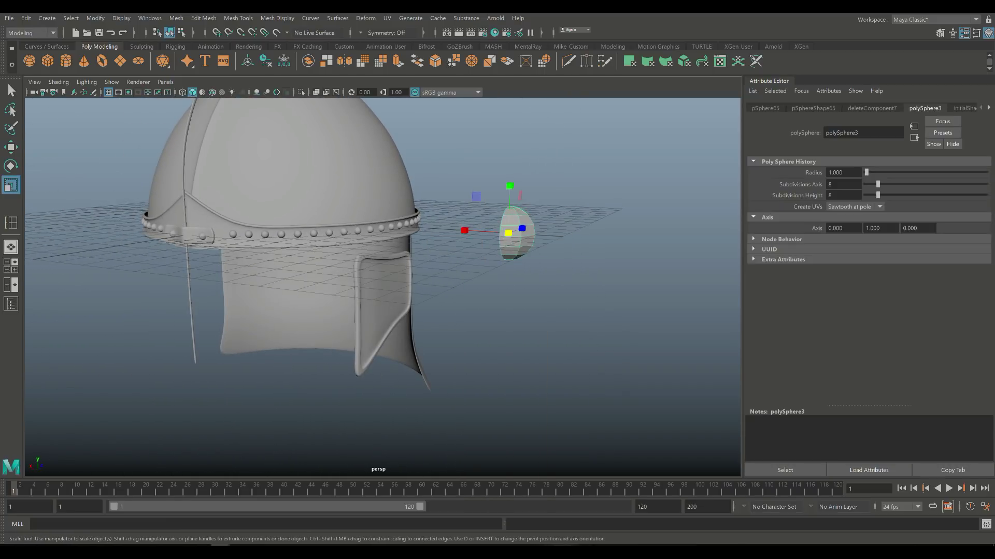
pyautogui.moveTo(509, 233); pyautogui.dragTo(482, 235)
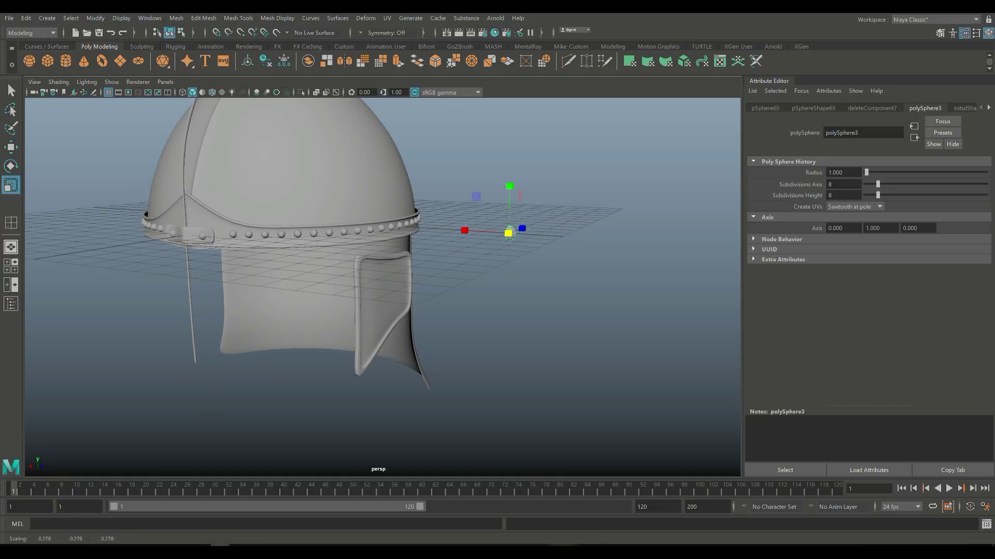
# Move the rivet onto the cheek guard's outer face, just inside its upper rear corner
pyautogui.press('w')
pyautogui.moveTo(510, 181); pyautogui.dragTo(509, 236)
pyautogui.moveTo(460, 282); pyautogui.dragTo(351, 271)
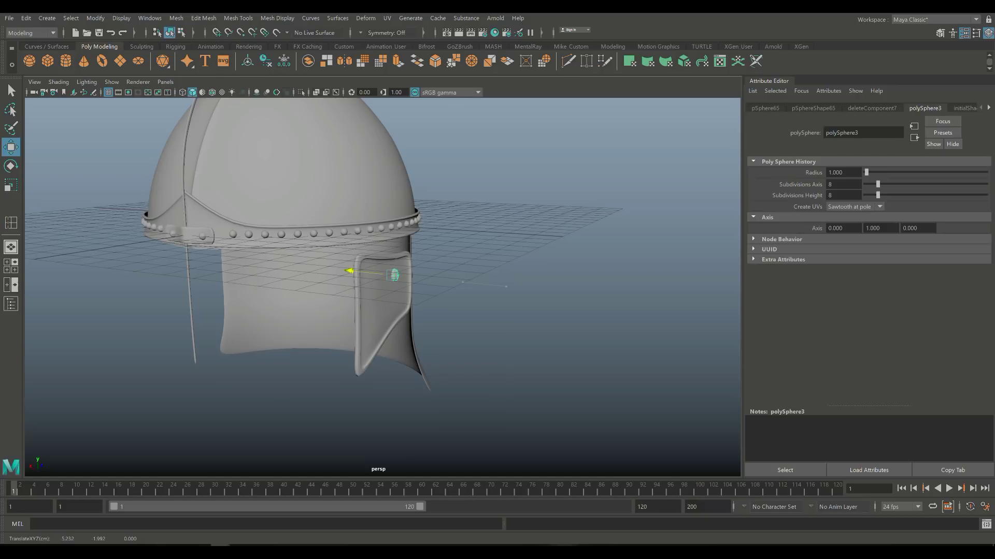
pyautogui.press('f')
pyautogui.scroll(-6, 381, 285)
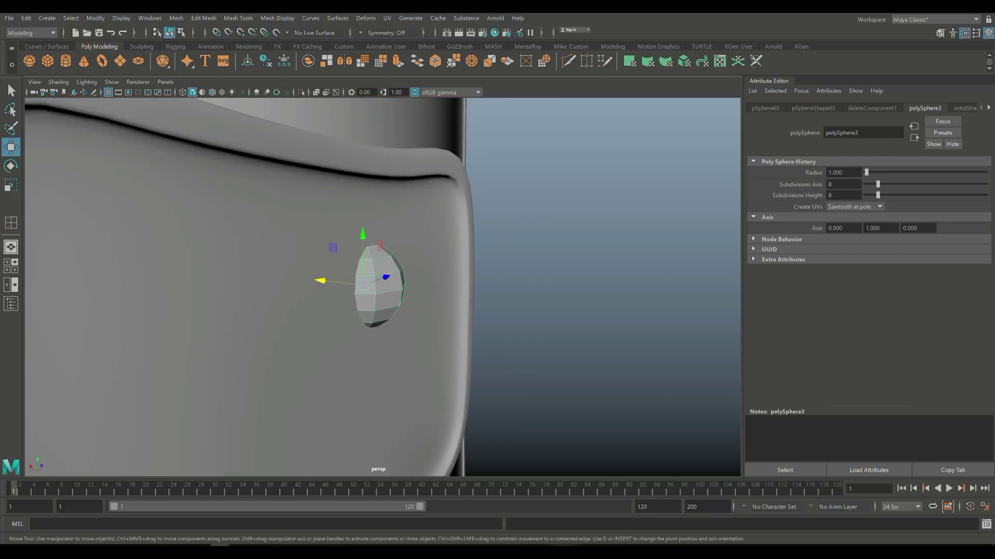
pyautogui.keyDown('alt'); pyautogui.moveTo(381, 285); pyautogui.dragTo(513, 277); pyautogui.keyUp('alt')
pyautogui.moveTo(435, 286); pyautogui.dragTo(479, 286)
pyautogui.moveTo(427, 243); pyautogui.dragTo(428, 226)
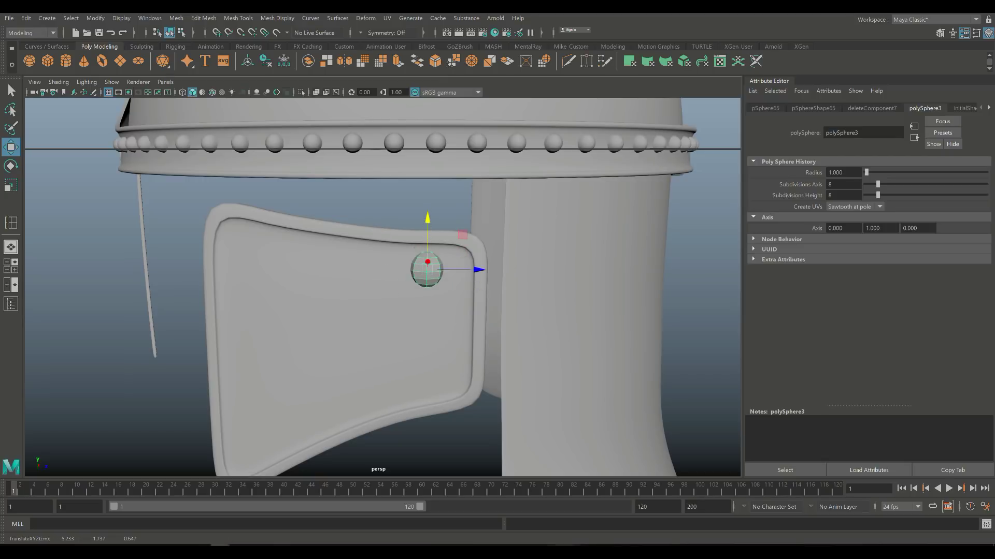
# Duplicate the rivet and move the copy forward to the cheek guard's upper front corner
pyautogui.hotkey('ctrl', 'd')
pyautogui.moveTo(479, 270); pyautogui.dragTo(306, 267)
pyautogui.scroll(-3, 383, 288)
pyautogui.moveTo(384, 288)
pyautogui.keyDown('alt'); pyautogui.mouseDown()
pyautogui.moveTo(363, 275)
pyautogui.moveTo(372, 283)
pyautogui.mouseUp(); pyautogui.keyUp('alt')
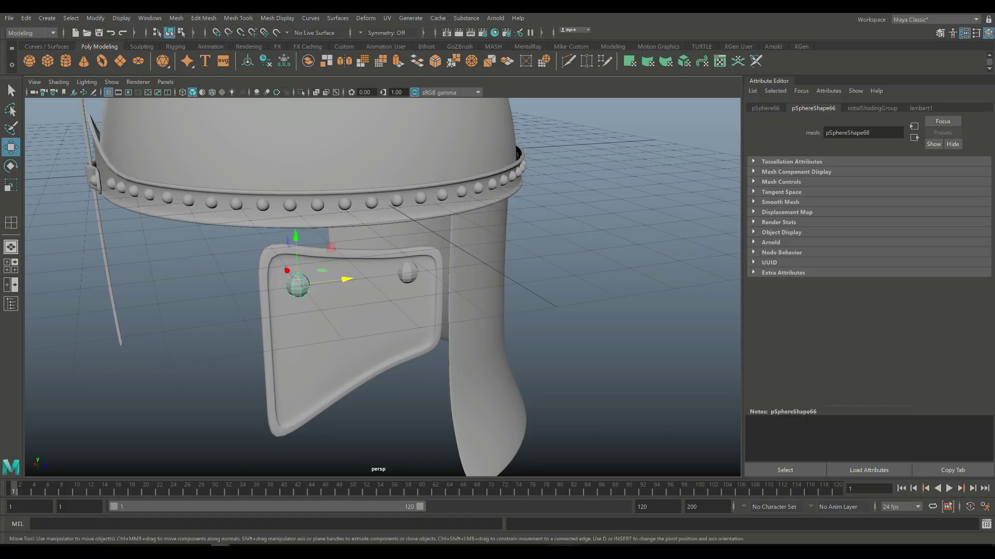
# Smooth both cheek guard rivets with 2 divisions and clear the selection
pyautogui.click(407, 273)
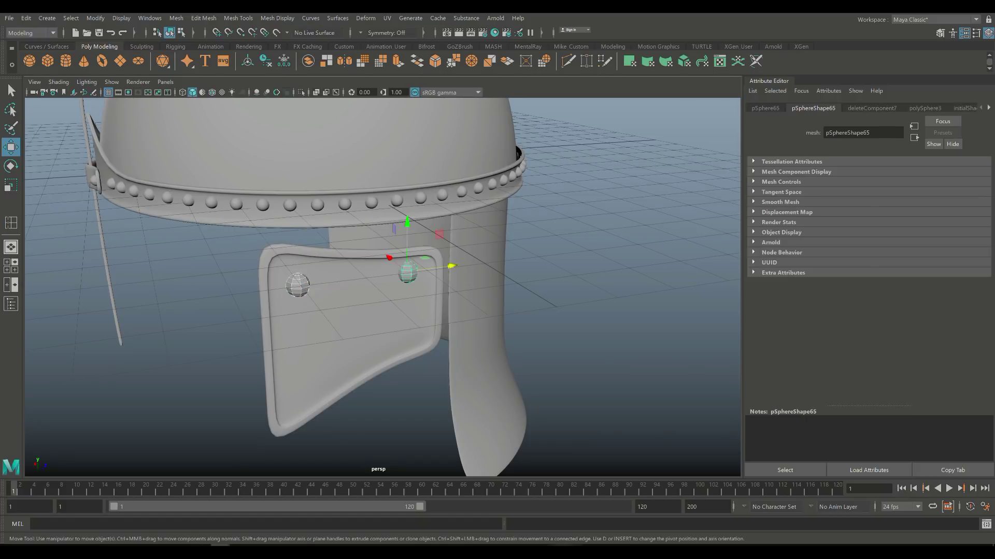
pyautogui.click(176, 18)
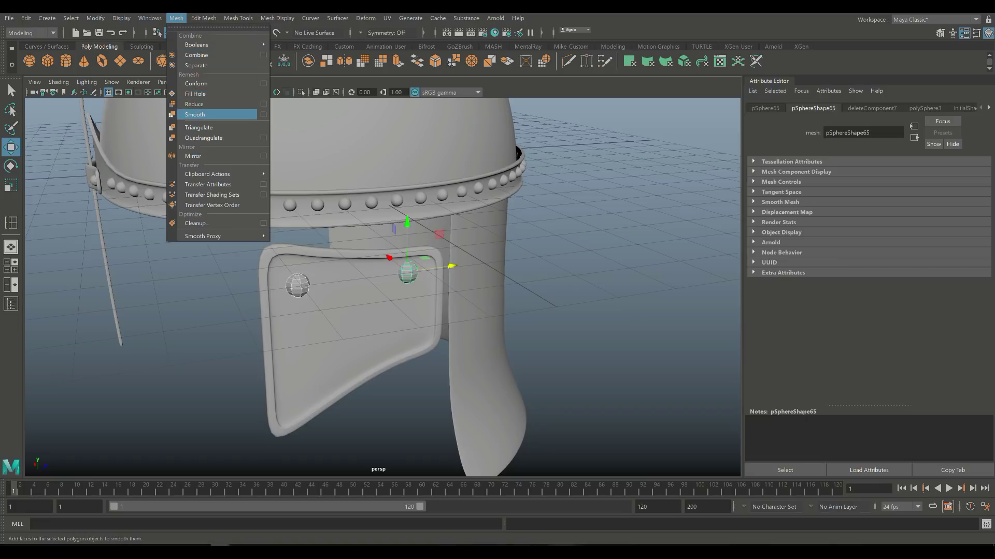
pyautogui.click(194, 114)
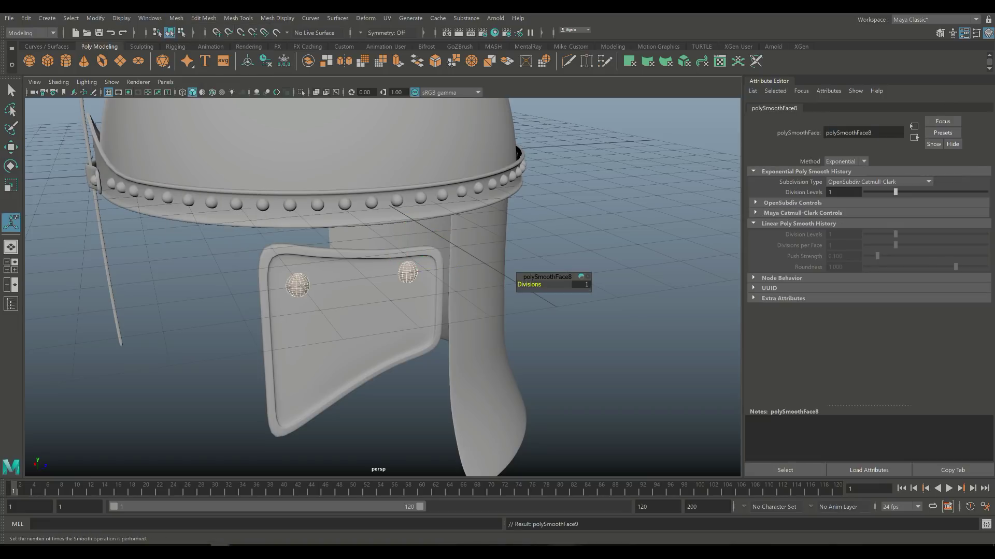
pyautogui.click(580, 285)
pyautogui.write('2')
pyautogui.press('Return')
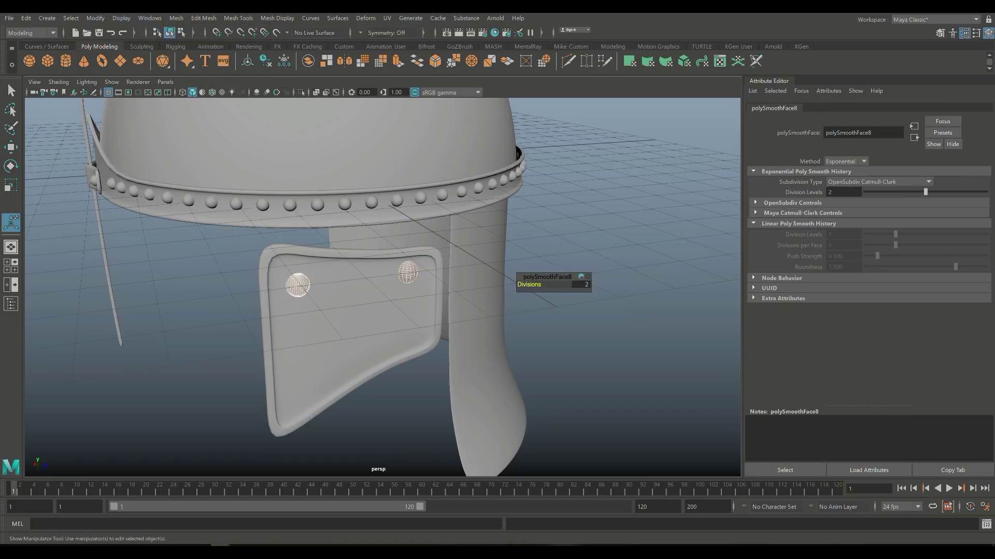
pyautogui.click(622, 363)
# Create a polygon cube inside the helmet and get ready to move it
pyautogui.keyDown('alt'); pyautogui.moveTo(621, 363); pyautogui.dragTo(424, 332); pyautogui.keyUp('alt')
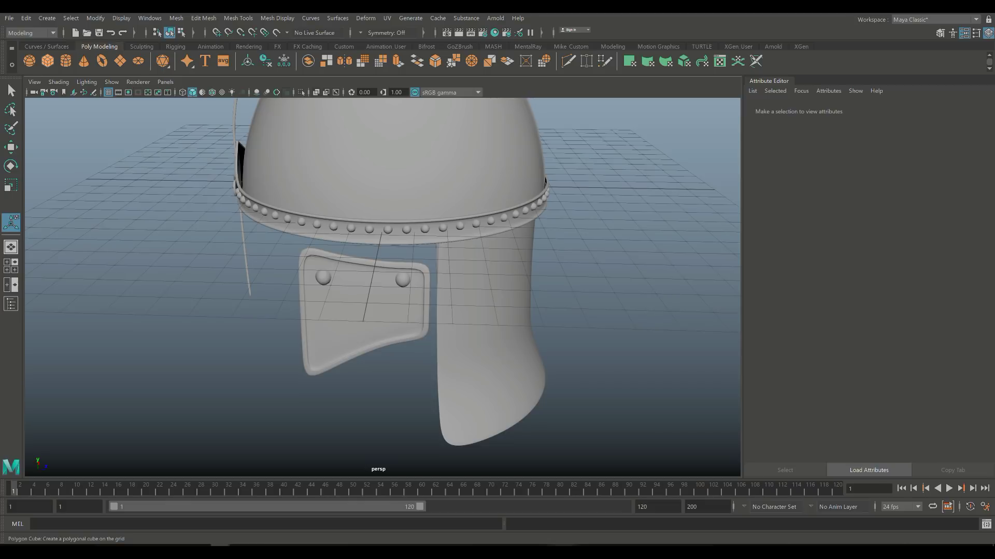
pyautogui.click(47, 61)
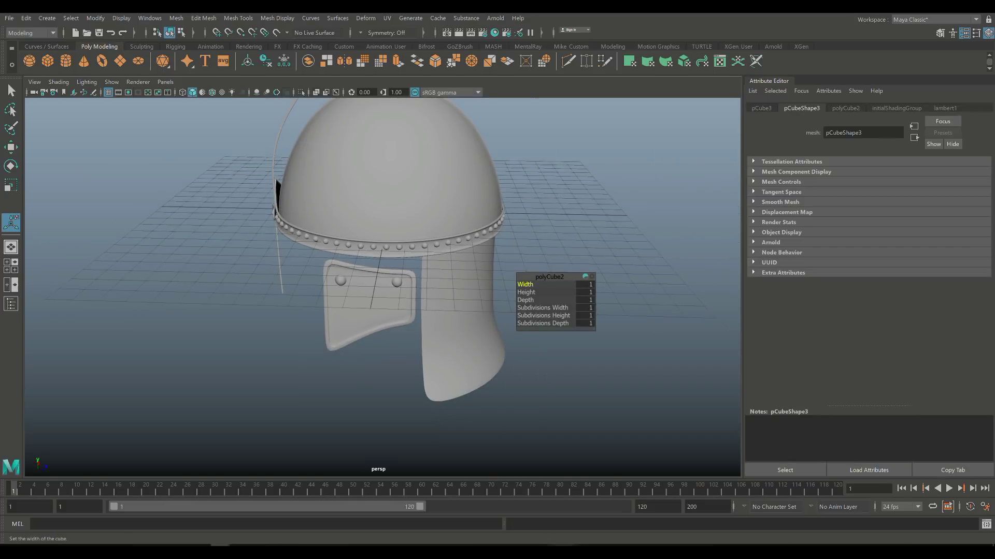
pyautogui.press('w')
pyautogui.keyDown('alt'); pyautogui.moveTo(383, 285); pyautogui.dragTo(342, 285, button='right'); pyautogui.keyUp('alt')
pyautogui.keyDown('alt'); pyautogui.moveTo(342, 285); pyautogui.dragTo(321, 259); pyautogui.keyUp('alt')
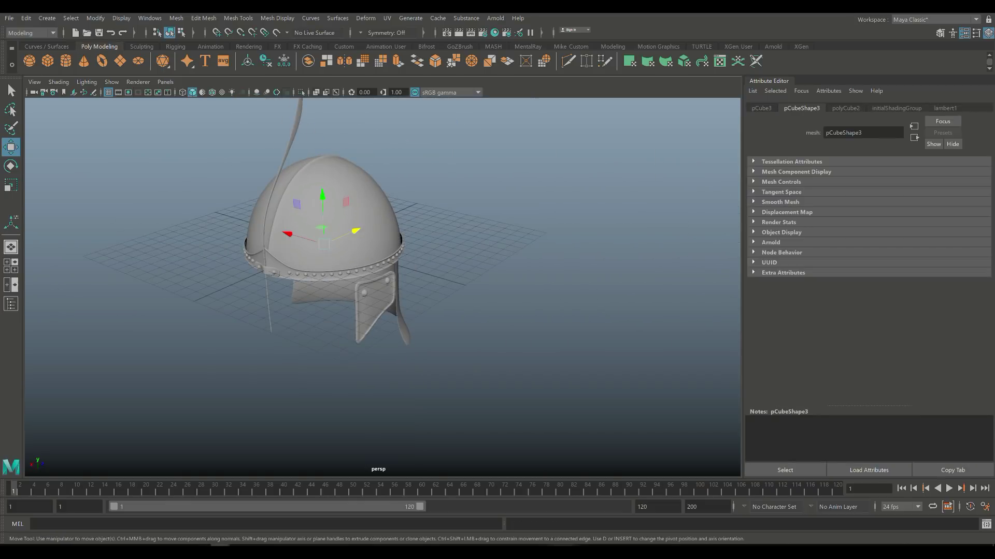
# Undo the accidental selection of the helmet parts and move the cube out along X, beside the cheek guard
pyautogui.hotkey('ctrl', 'z')
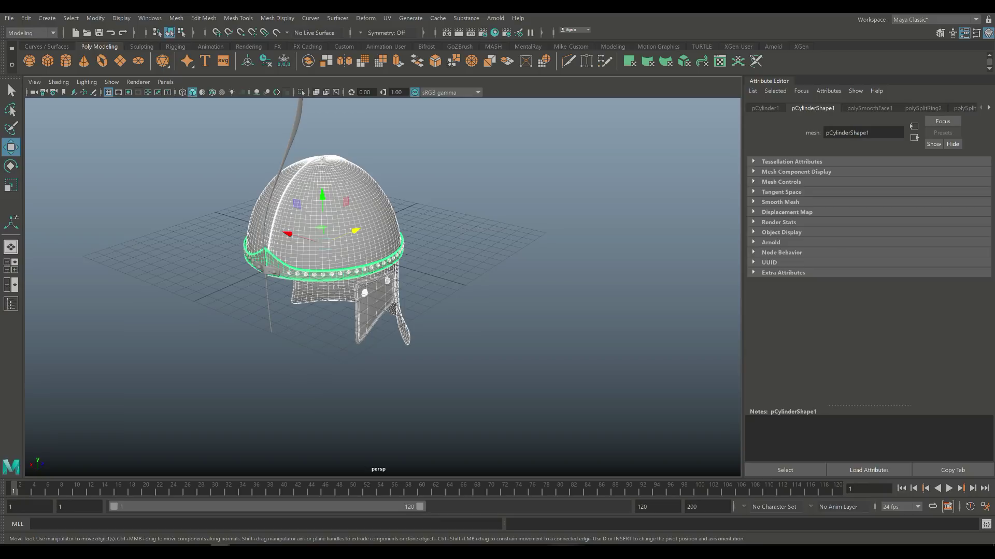
pyautogui.keyDown('alt'); pyautogui.moveTo(383, 285); pyautogui.dragTo(373, 228); pyautogui.keyUp('alt')
pyautogui.hotkey('ctrl', 'z')
pyautogui.hotkey('ctrl', 'z')
pyautogui.rightClick(311, 288)
pyautogui.hotkey('ctrl', 'z')
pyautogui.hotkey('ctrl', 'z')
pyautogui.hotkey('ctrl', 'z')
pyautogui.hotkey('ctrl', 'z')
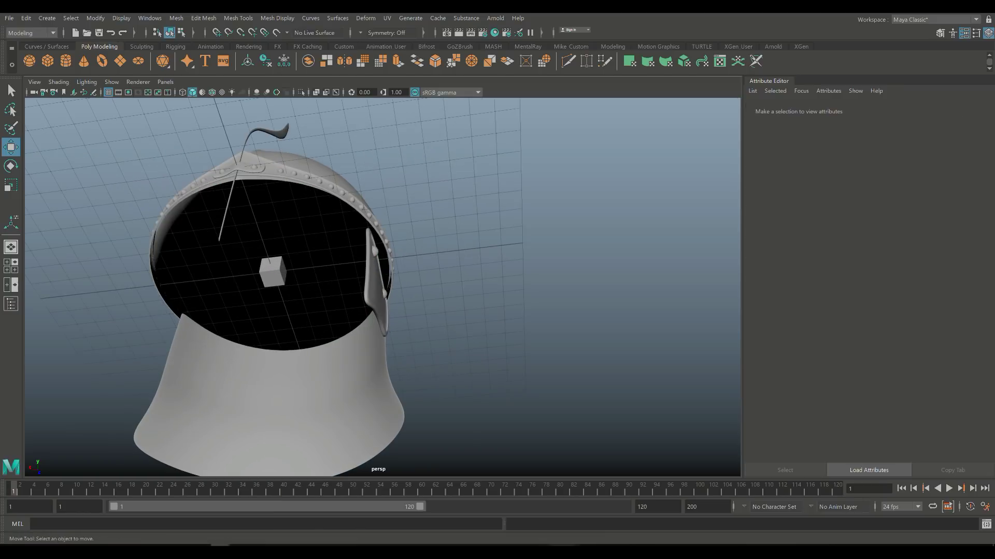
pyautogui.hotkey('ctrl', 'z')
pyautogui.hotkey('ctrl', 'z')
pyautogui.hotkey('ctrl', 'z')
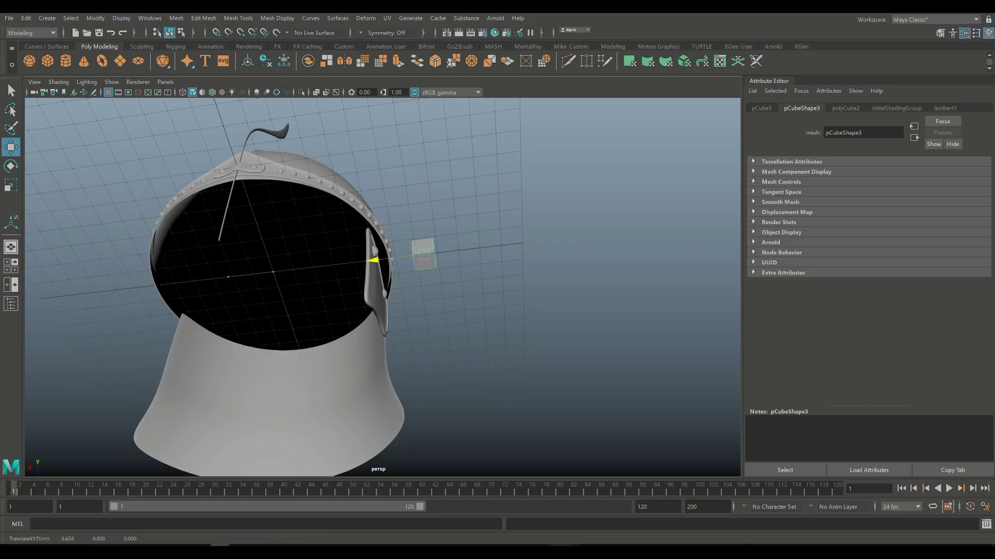
# Scale the cube into a thin, tall rectangular plate and check it briefly in smooth mesh preview
pyautogui.press('r')
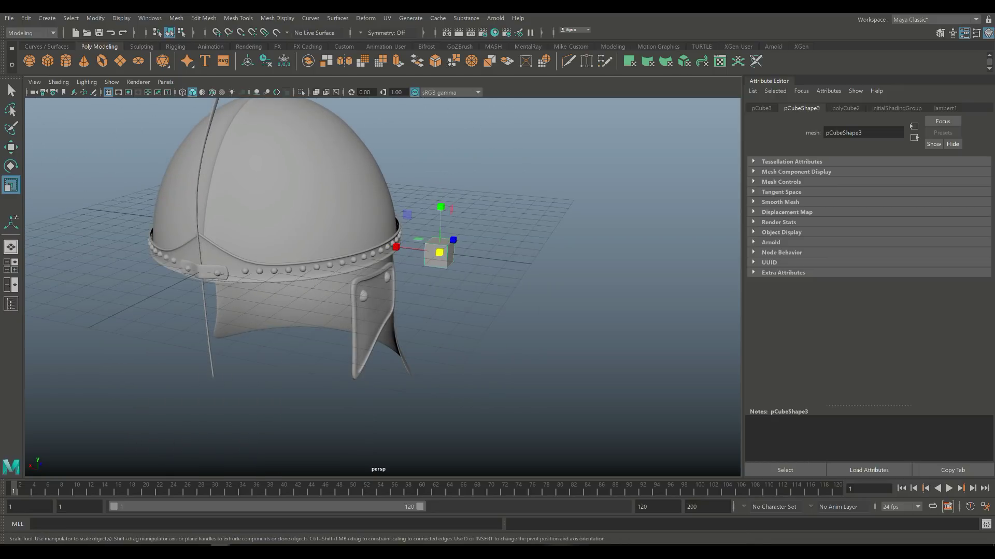
pyautogui.moveTo(440, 253); pyautogui.dragTo(436, 253)
pyautogui.moveTo(441, 207); pyautogui.dragTo(283, 207)
pyautogui.moveTo(453, 255); pyautogui.dragTo(546, 258)
pyautogui.press('3')
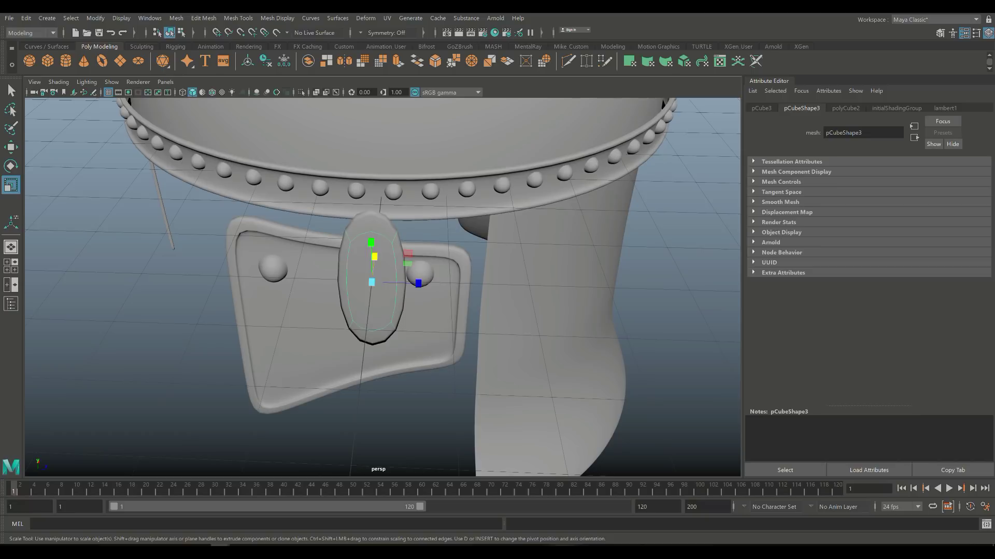
pyautogui.press('1')
# Insert supporting edge loops near the plate's upper and lower ends and turn on its smooth mesh preview
pyautogui.click(238, 18)
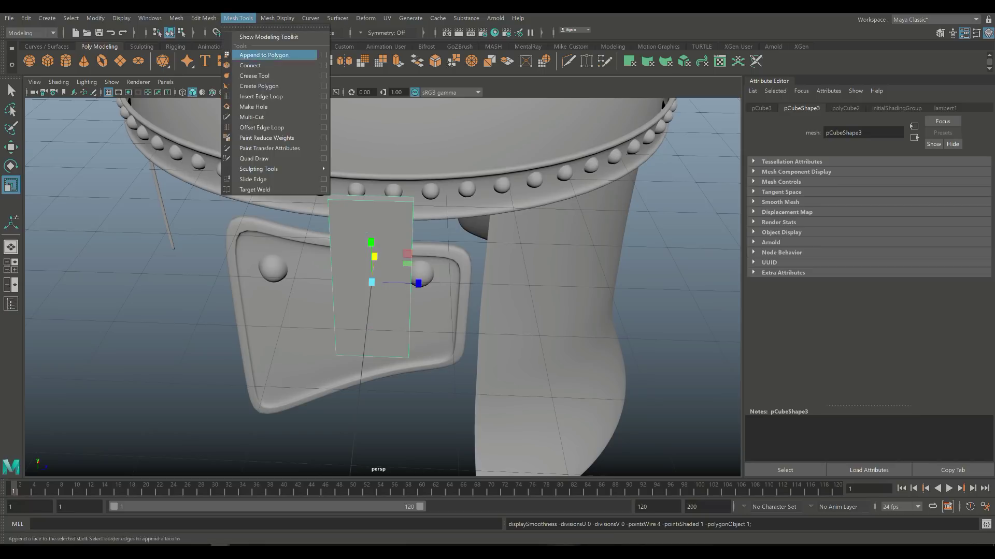
pyautogui.click(261, 96)
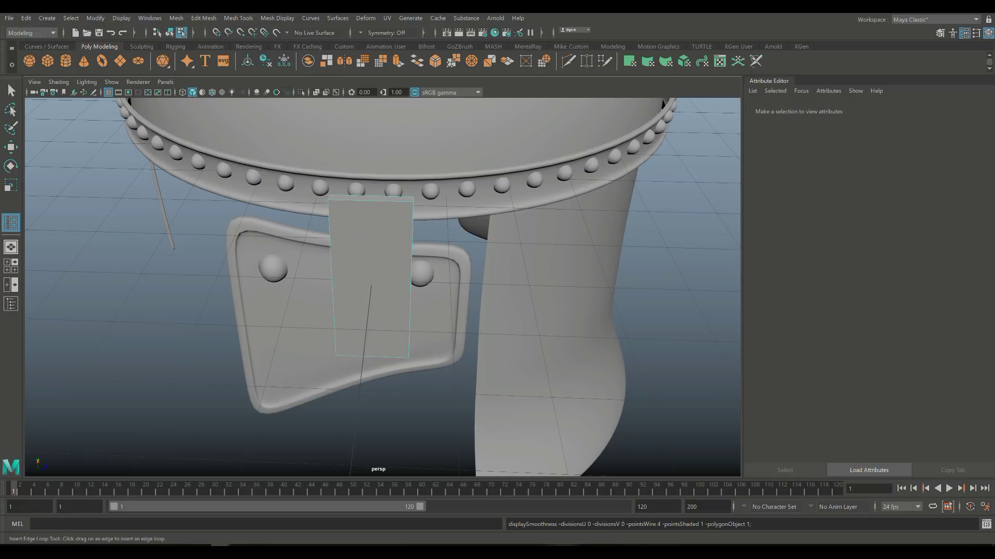
pyautogui.moveTo(412, 249); pyautogui.dragTo(412, 210)
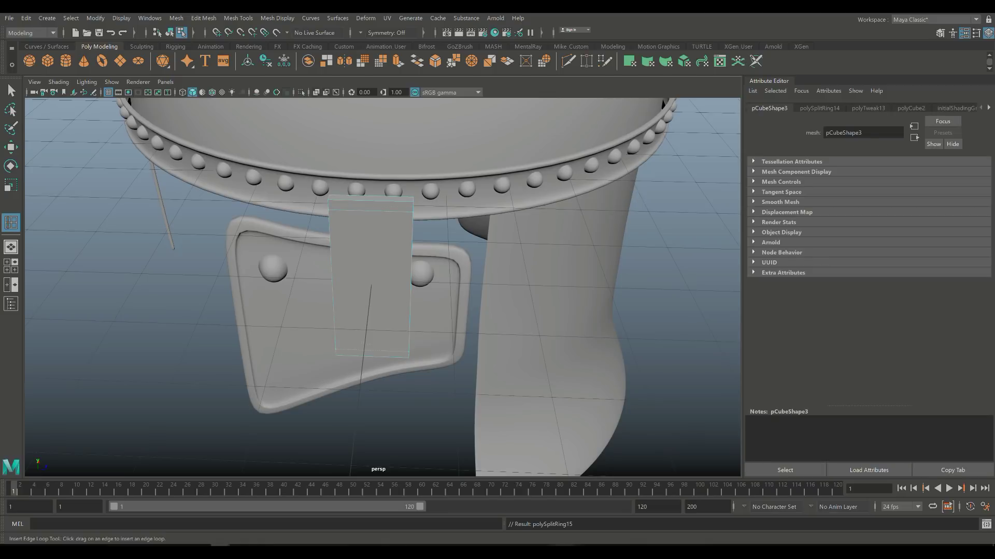
pyautogui.press('q')
pyautogui.moveTo(356, 249); pyautogui.dragTo(412, 224, button='right')
pyautogui.press('3')
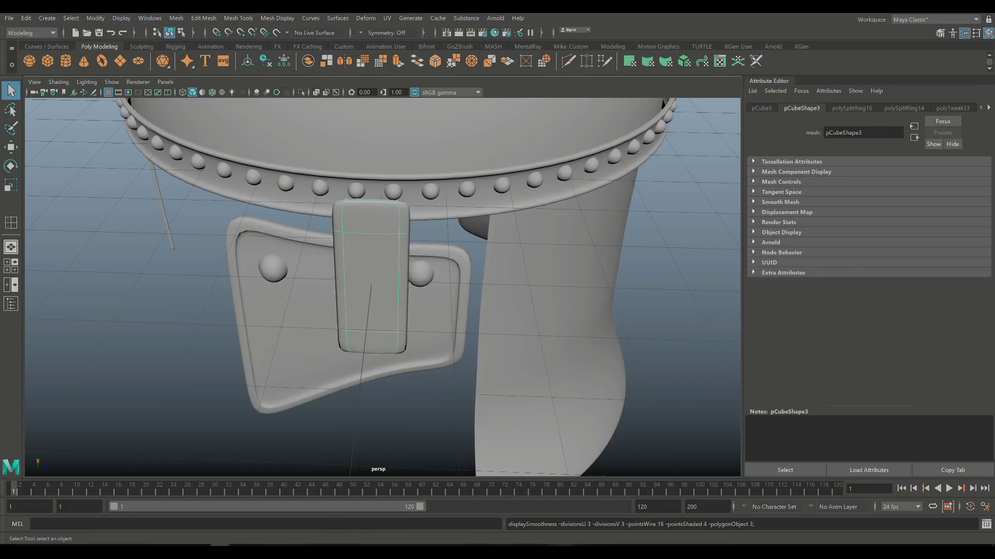
# Apply Smooth to the plate with 2 divisions and return it to the unsmoothed display
pyautogui.click(176, 18)
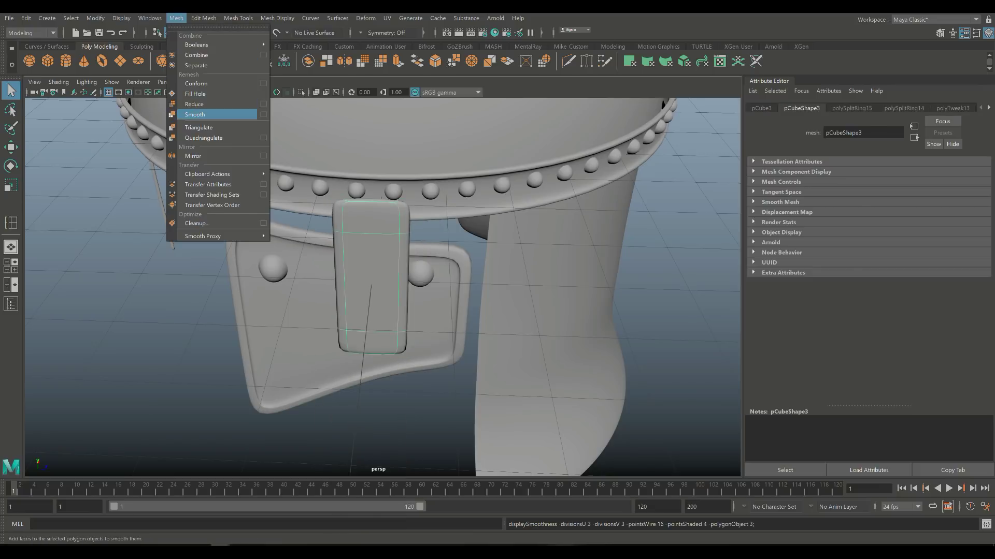
pyautogui.click(218, 114)
pyautogui.click(583, 284)
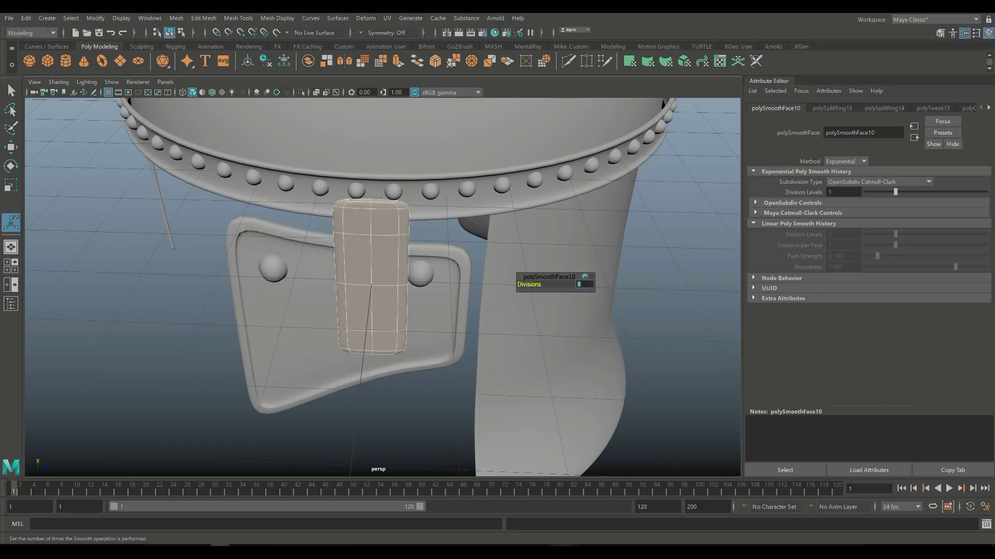
pyautogui.press('Return')
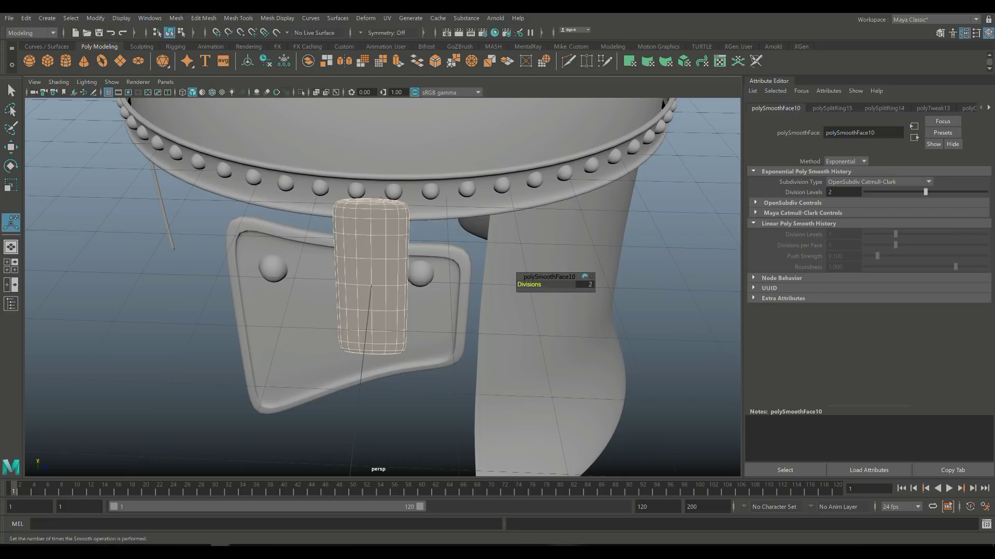
pyautogui.press('1')
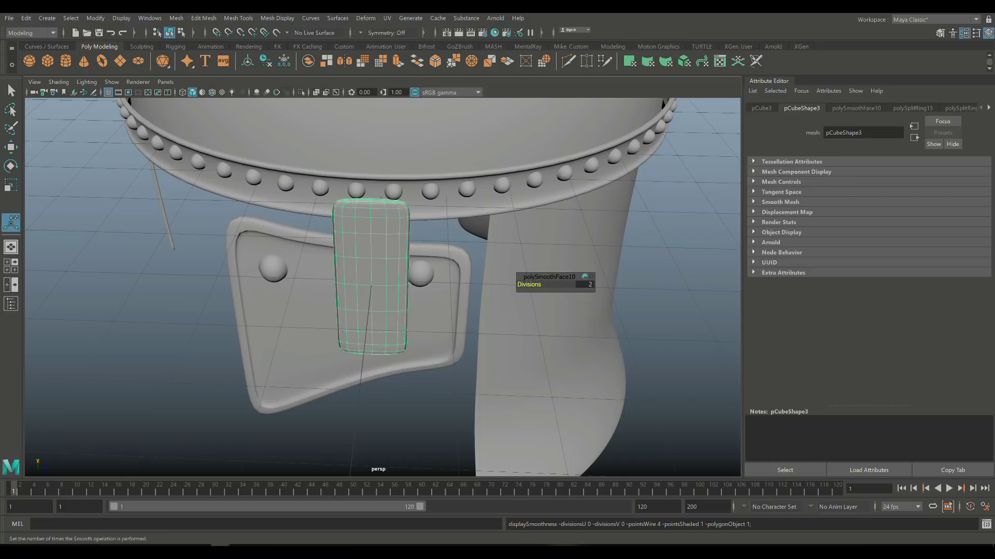
# Move the plate inward to the helmet's side and adjust its height near the studded rim
pyautogui.scroll(-5, 382, 285)
pyautogui.keyDown('alt'); pyautogui.moveTo(382, 285); pyautogui.dragTo(244, 279); pyautogui.keyUp('alt')
pyautogui.scroll(3, 244, 280)
pyautogui.press('w')
pyautogui.moveTo(438, 205); pyautogui.dragTo(338, 217)
pyautogui.moveTo(388, 163); pyautogui.dragTo(389, 188)
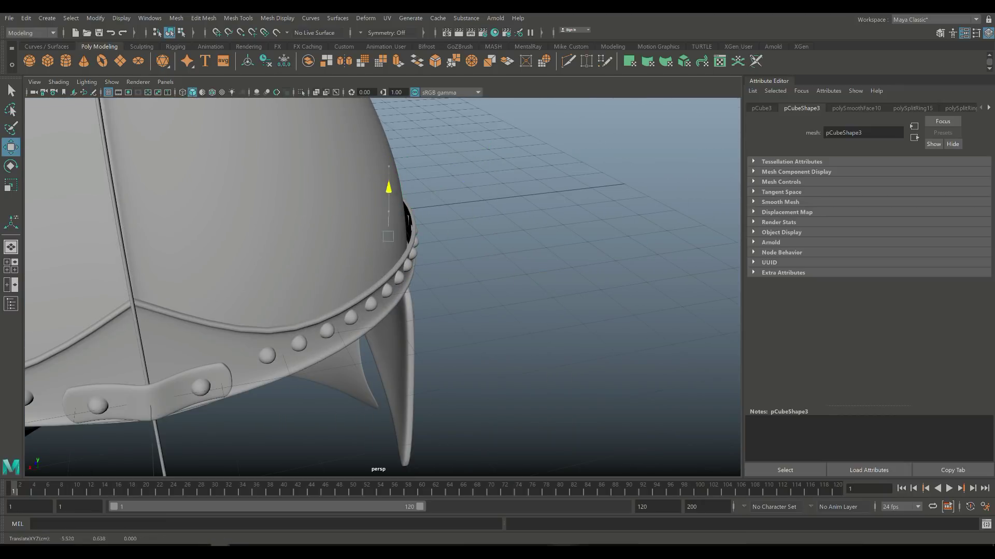
# Reposition the plate in line with the cheek guard's rear rivet and tuck it under the helmet rim
pyautogui.keyDown('alt'); pyautogui.moveTo(363, 259); pyautogui.dragTo(485, 272); pyautogui.keyUp('alt')
pyautogui.moveTo(352, 236); pyautogui.dragTo(395, 233)
pyautogui.moveTo(443, 196); pyautogui.dragTo(622, 198)
pyautogui.moveTo(313, 187); pyautogui.dragTo(357, 186)
pyautogui.keyDown('alt'); pyautogui.moveTo(363, 259); pyautogui.dragTo(450, 300); pyautogui.keyUp('alt')
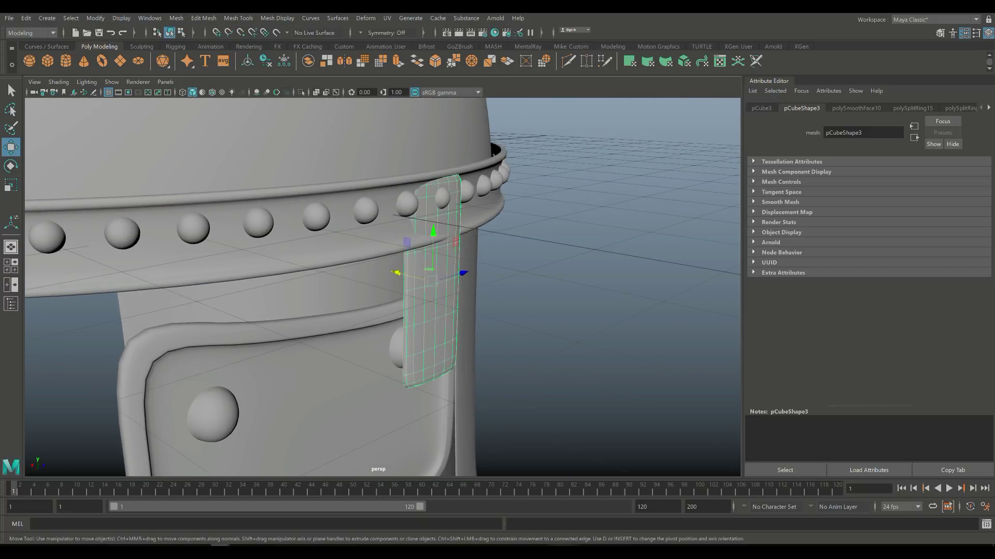
pyautogui.moveTo(396, 273); pyautogui.dragTo(301, 261)
# Select the cheek guard with both its rivets and move them outward along X to sit over the plate
pyautogui.click(331, 404)
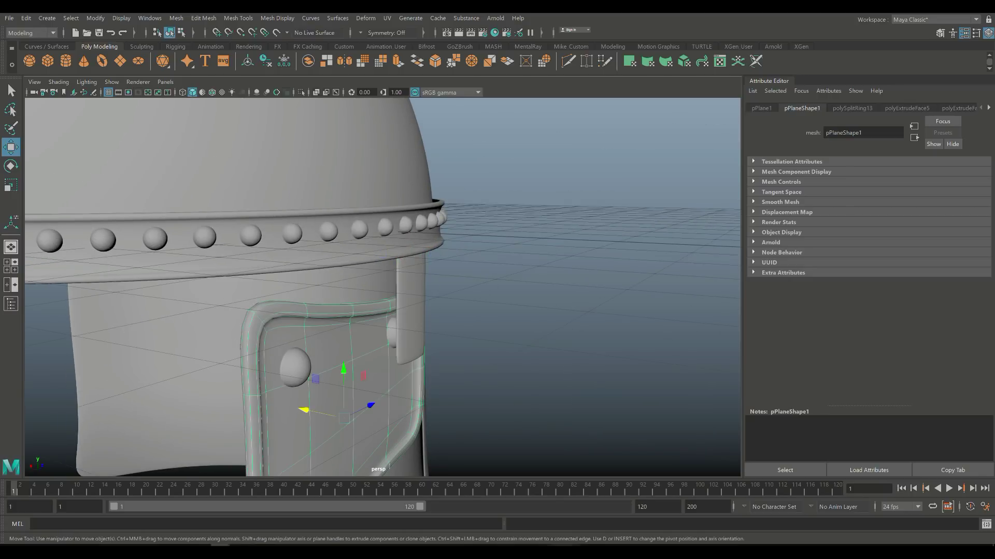
pyautogui.click(295, 367)
pyautogui.click(392, 332)
pyautogui.moveTo(348, 327); pyautogui.dragTo(369, 330)
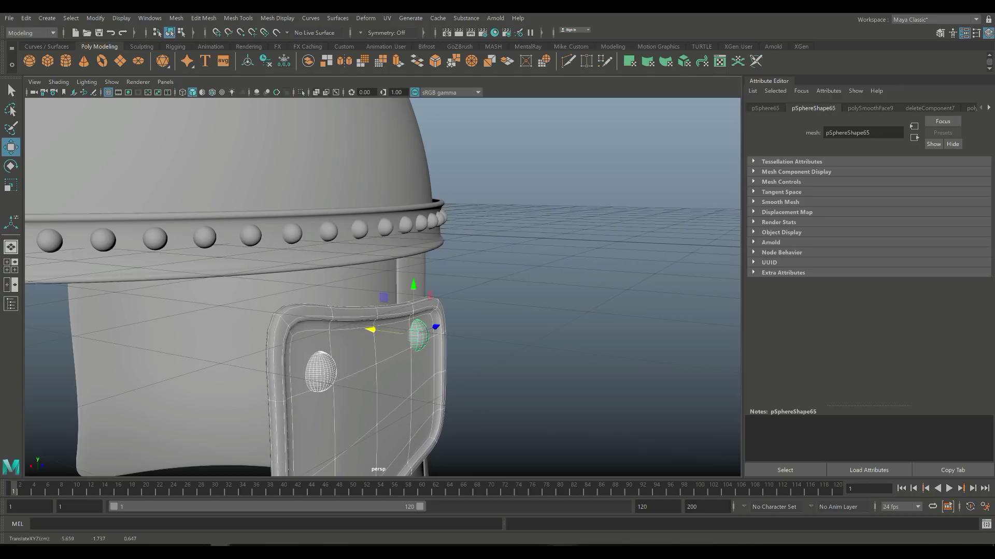
pyautogui.click(518, 336)
# Scale the connecting plate behind the cheek guard's rear rivet narrower along Z
pyautogui.keyDown('alt'); pyautogui.moveTo(518, 337); pyautogui.dragTo(415, 269); pyautogui.keyUp('alt')
pyautogui.click(395, 290)
pyautogui.hotkey('ctrl', 'd')
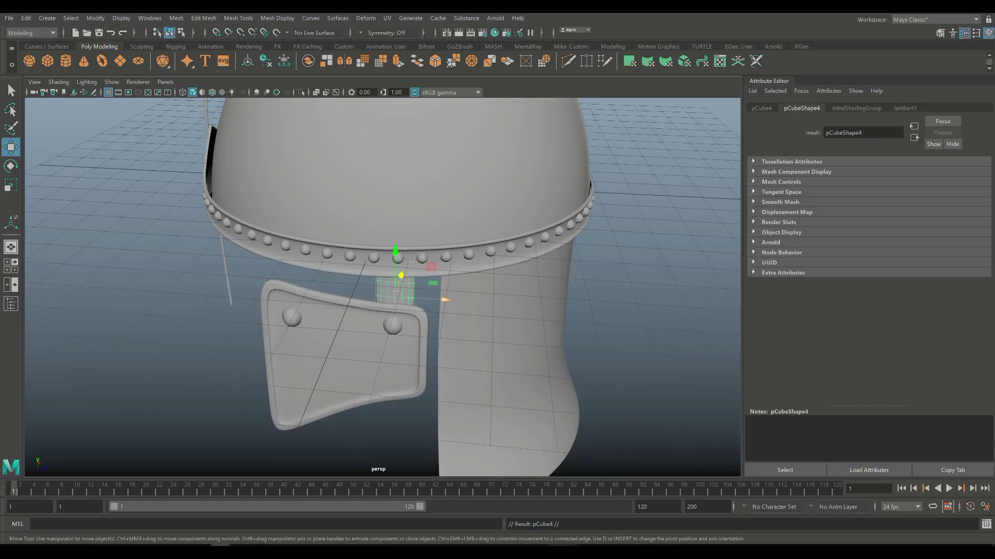
pyautogui.hotkey('ctrl', 'z')
pyautogui.press('r')
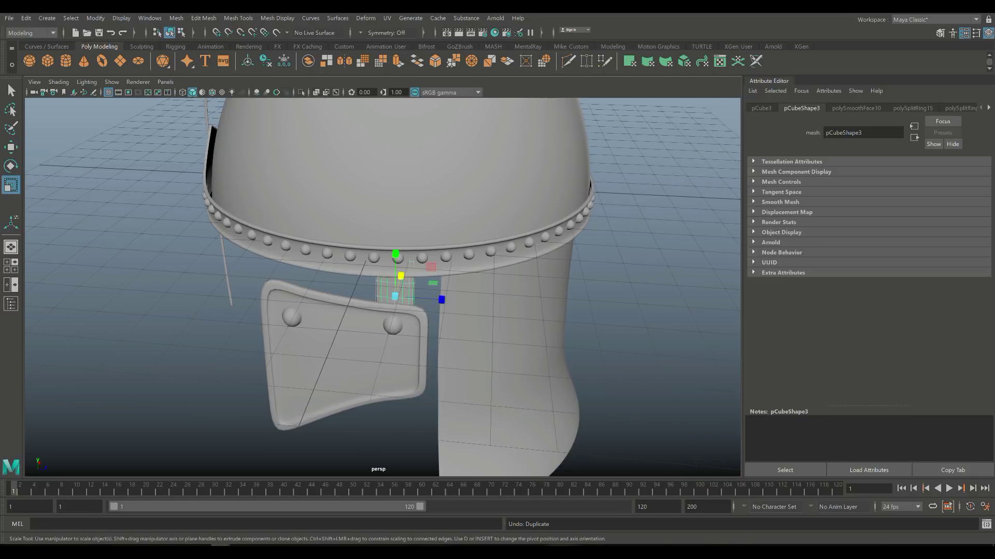
pyautogui.moveTo(441, 299); pyautogui.dragTo(441, 300)
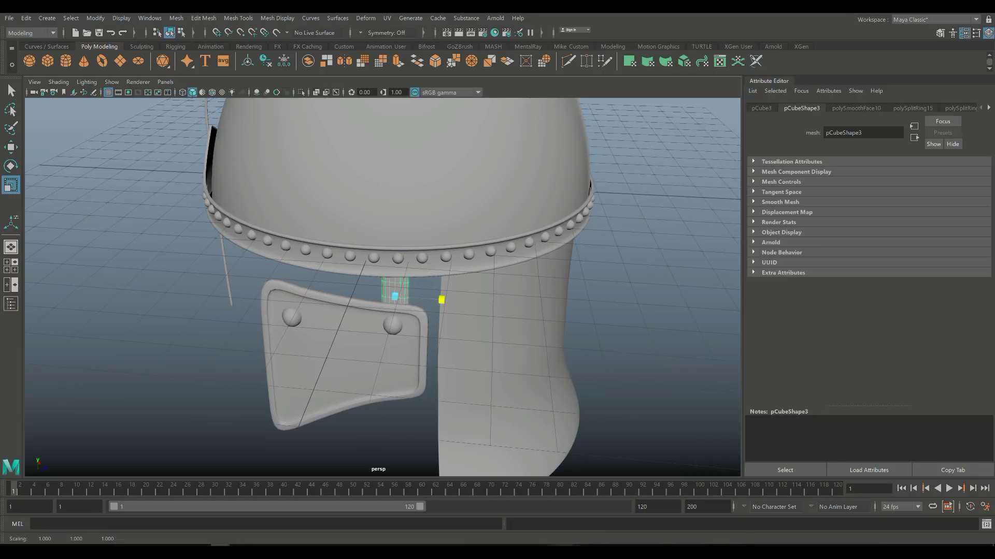
pyautogui.keyDown('alt'); pyautogui.moveTo(383, 311); pyautogui.dragTo(339, 267); pyautogui.keyUp('alt')
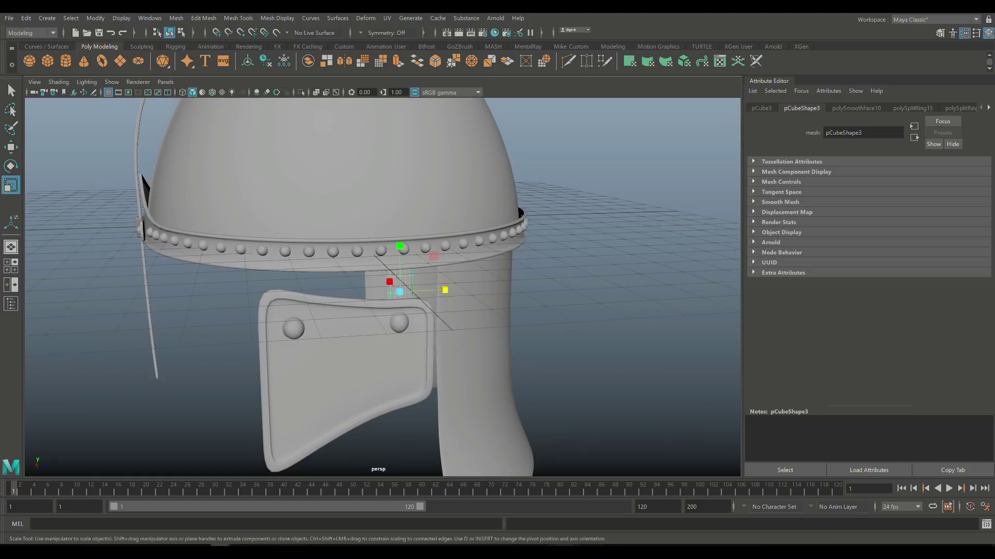
# Duplicate the narrowed plate, move the copy forward along Z behind the cheek guard's front rivet, and angle it to follow the guard
pyautogui.hotkey('ctrl', 'd')
pyautogui.press('w')
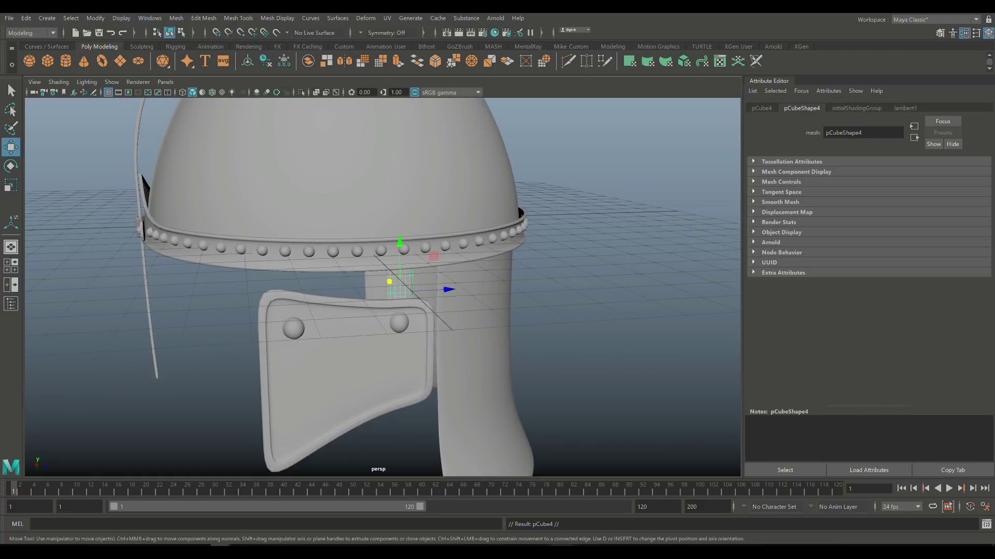
pyautogui.moveTo(447, 289); pyautogui.dragTo(231, 297)
pyautogui.moveTo(345, 330); pyautogui.dragTo(291, 321)
pyautogui.press('e')
# Combine the cheek guard and its two outer rivets into one mesh
pyautogui.click(331, 393)
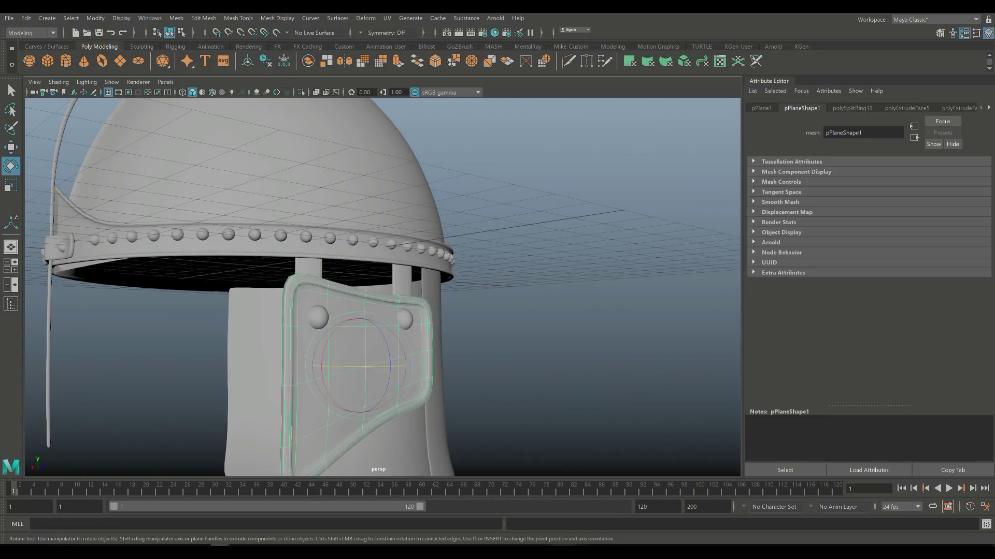
pyautogui.keyDown('alt'); pyautogui.moveTo(331, 393); pyautogui.dragTo(362, 393); pyautogui.keyUp('alt')
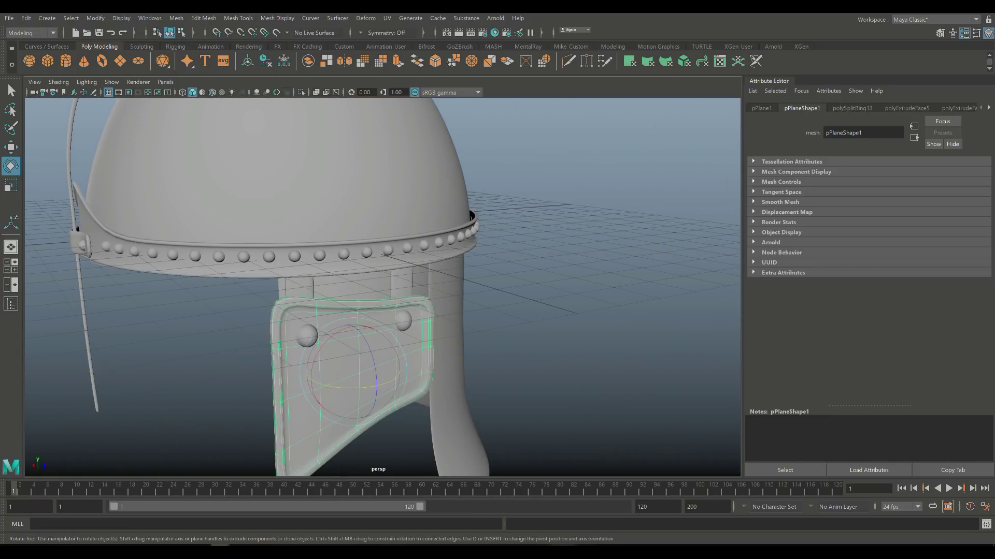
pyautogui.scroll(3, 383, 288)
pyautogui.click(271, 357)
pyautogui.click(411, 334)
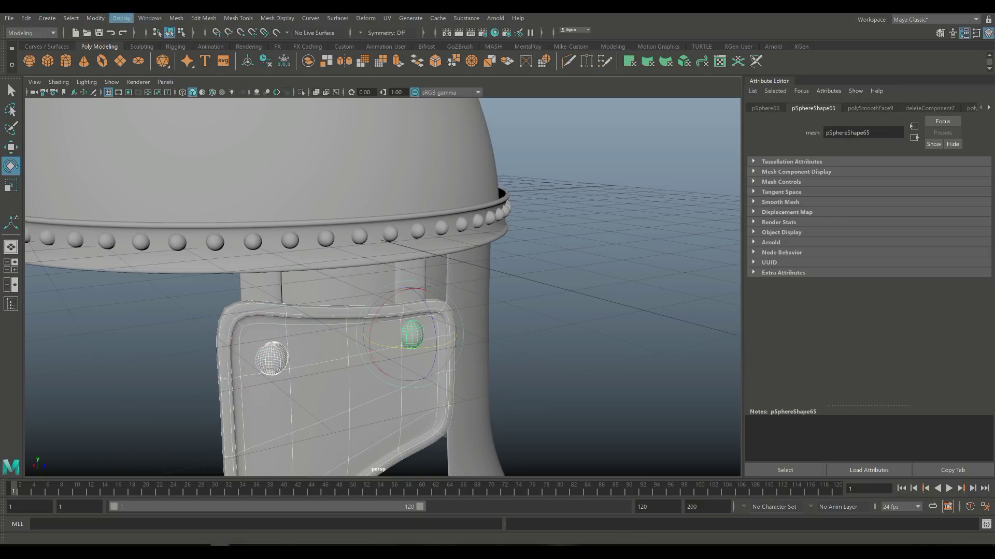
pyautogui.click(176, 18)
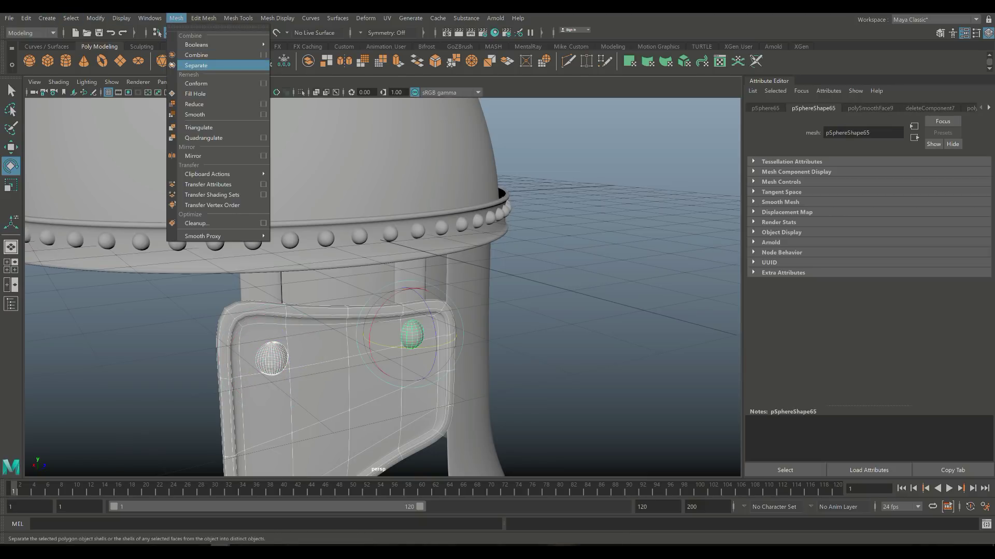
pyautogui.click(197, 55)
pyautogui.scroll(-3, 383, 288)
pyautogui.keyDown('alt'); pyautogui.moveTo(363, 285); pyautogui.dragTo(446, 259); pyautogui.keyUp('alt')
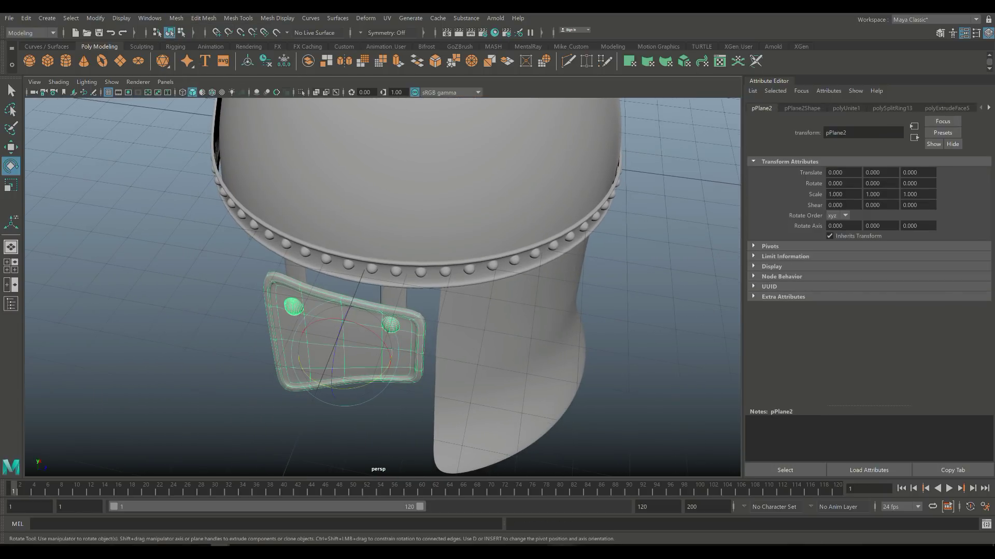
# Shift the combined guard's pivot toward the rear rivet and rotate the guard about -1.97 degrees around Y
pyautogui.press('d')
pyautogui.moveTo(396, 361); pyautogui.dragTo(411, 364)
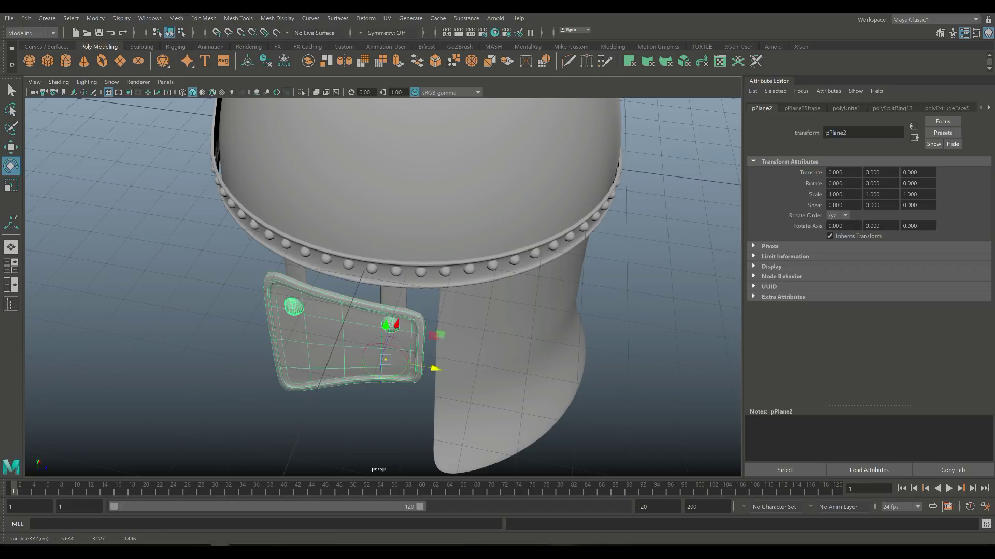
pyautogui.press('d')
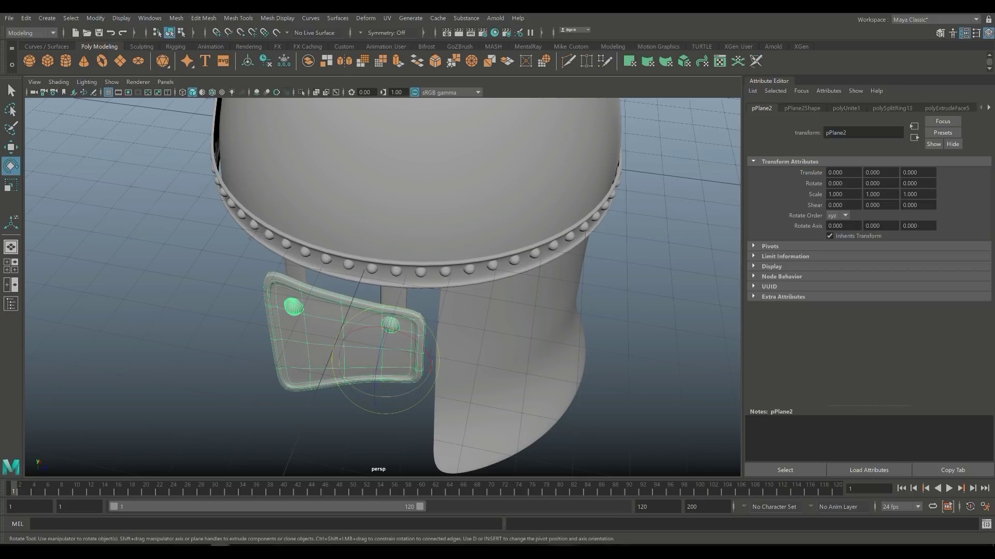
pyautogui.moveTo(410, 387); pyautogui.dragTo(415, 390)
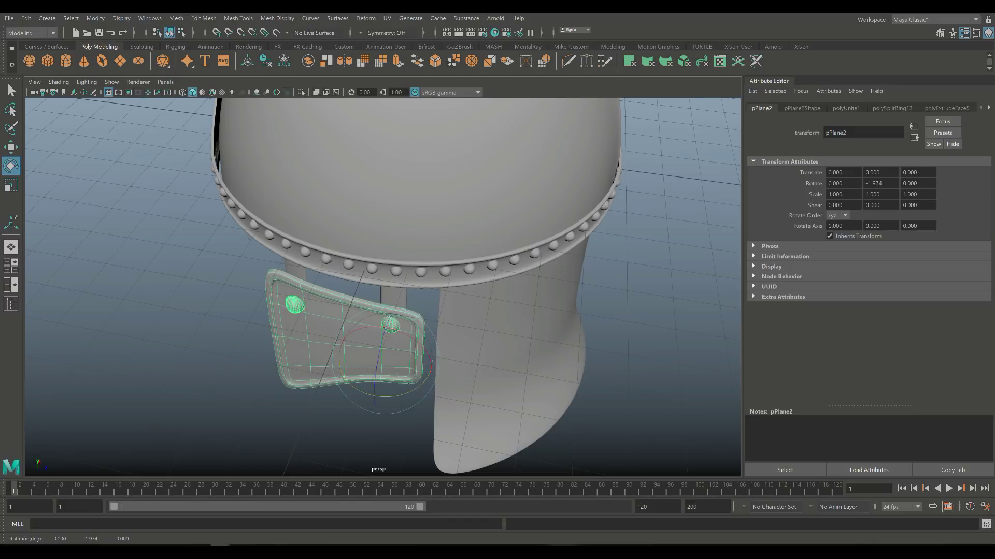
pyautogui.keyDown('alt'); pyautogui.moveTo(311, 284); pyautogui.dragTo(424, 277); pyautogui.keyUp('alt')
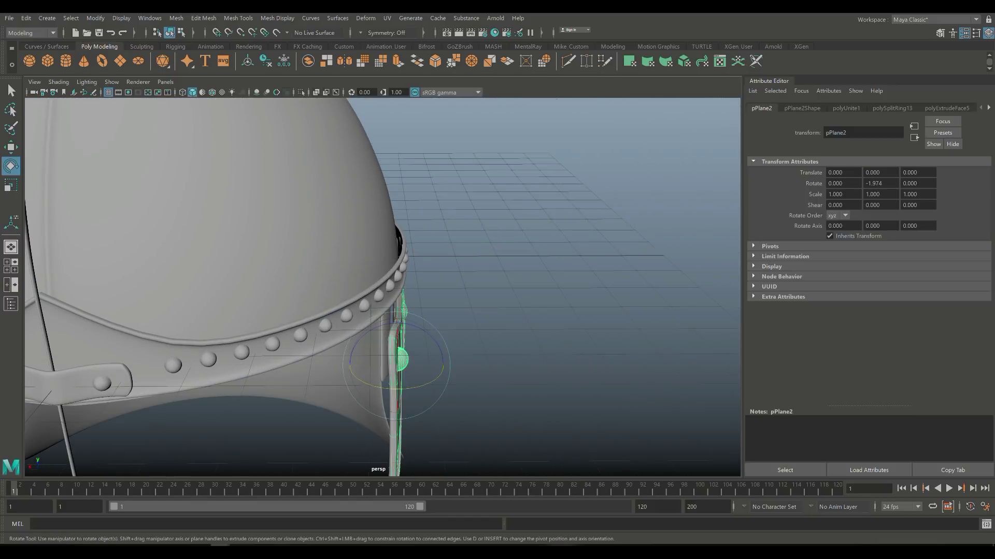
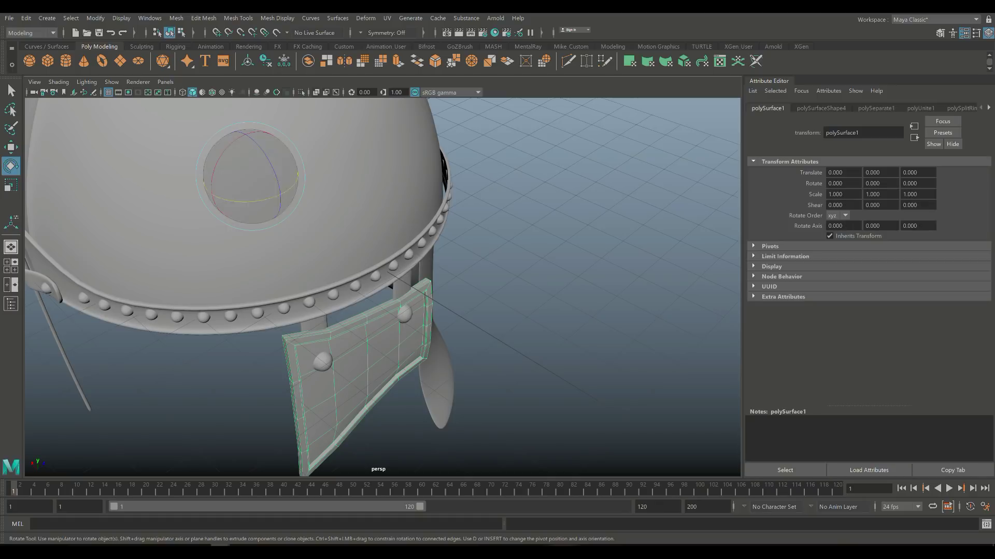
# Apply Smooth to the separated cheek guard panel with 2 divisions
pyautogui.click(176, 18)
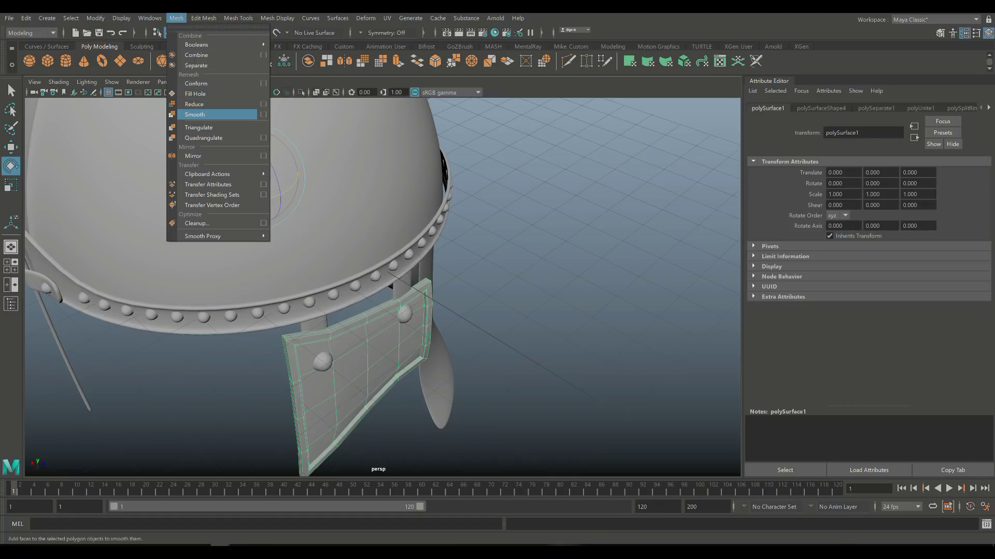
pyautogui.click(195, 114)
pyautogui.click(584, 284)
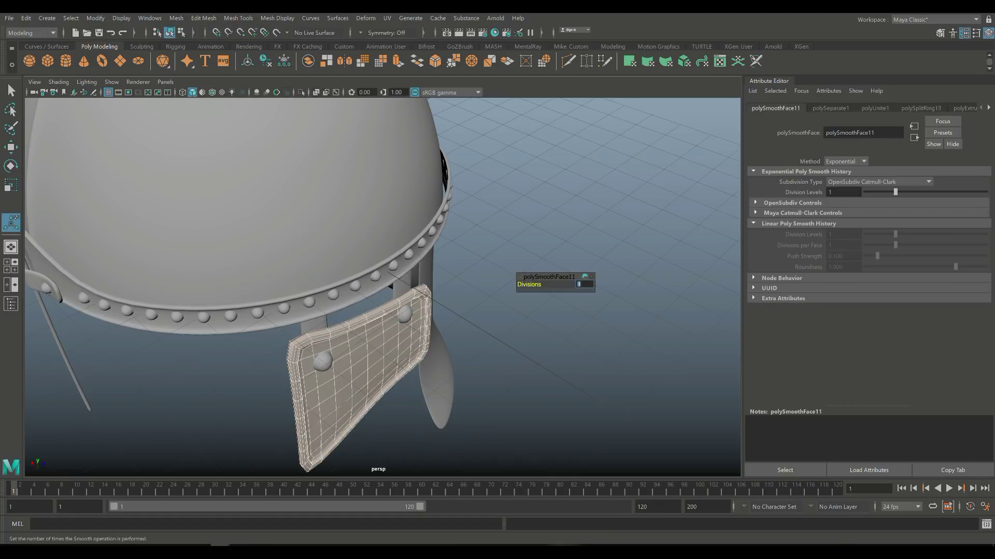
pyautogui.write('2')
pyautogui.press('Return')
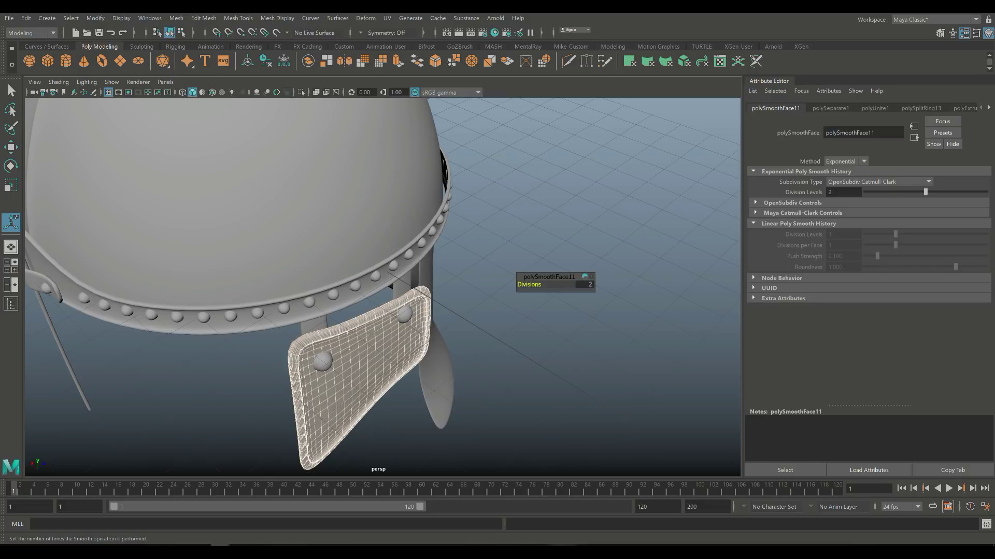
pyautogui.click(570, 363)
# Duplicate the cheek guard's rear rivet, center the copy's pivot and move it inward along its X axis
pyautogui.click(405, 314)
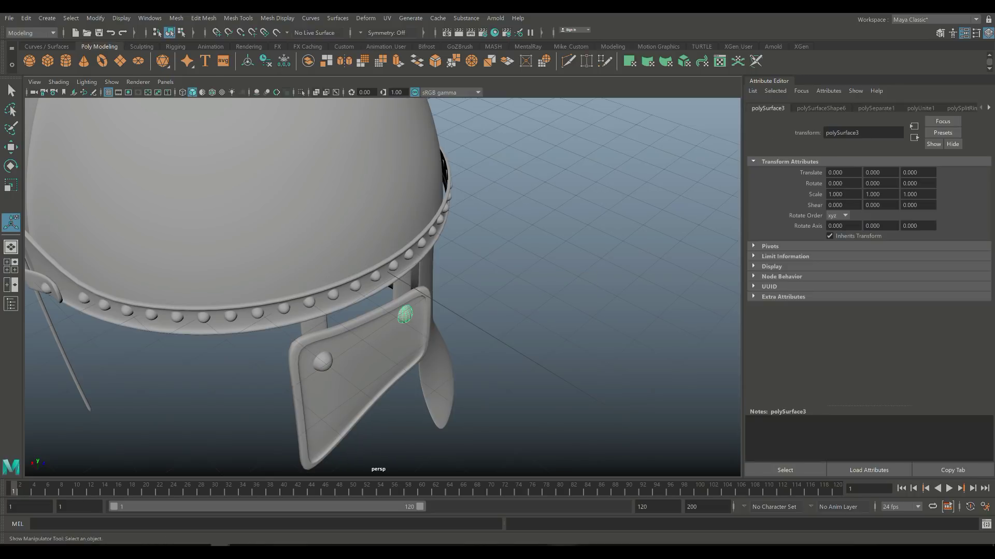
pyautogui.hotkey('ctrl', 'd')
pyautogui.press('w')
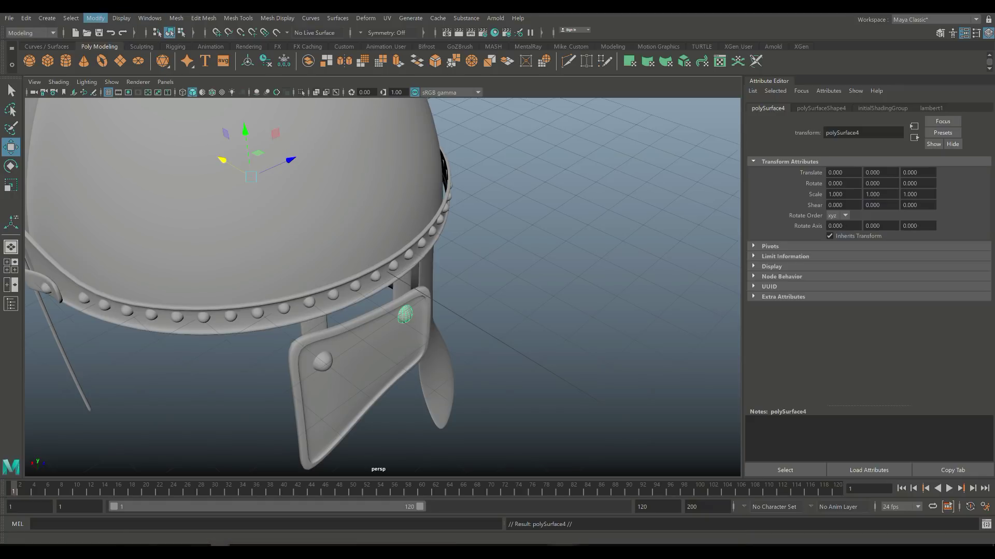
pyautogui.click(95, 18)
pyautogui.click(118, 94)
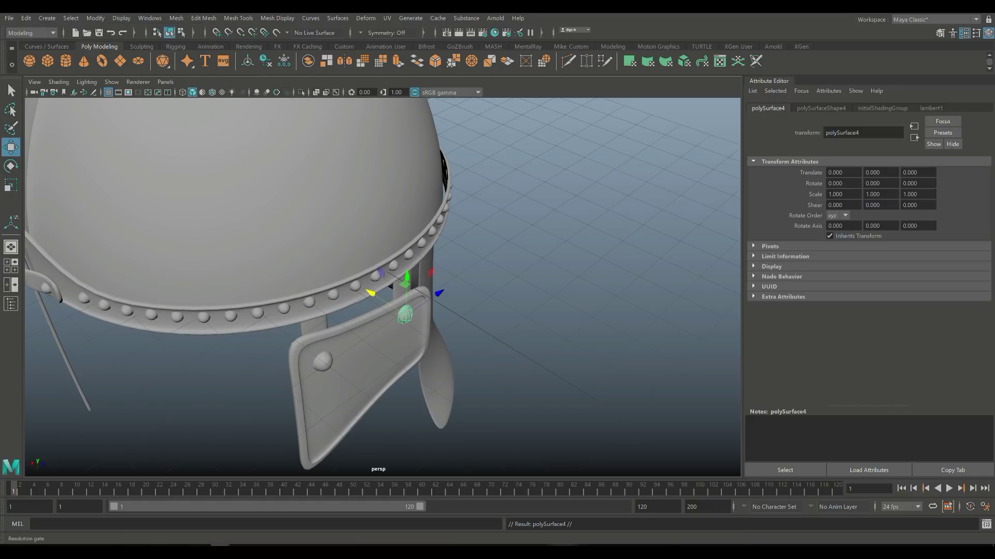
pyautogui.moveTo(370, 293); pyautogui.dragTo(356, 284)
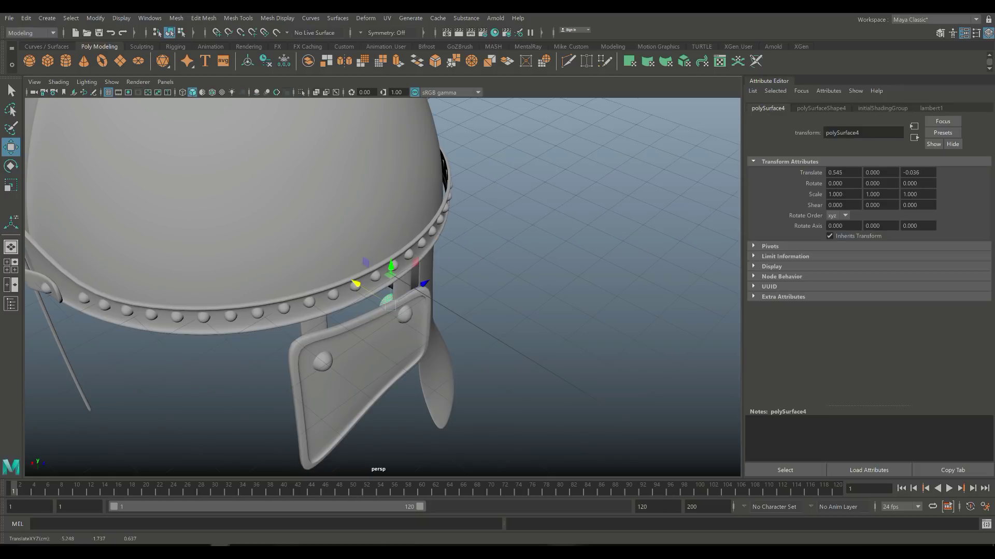
# Rotate the rear rivet copy 180 degrees around Y and seat it centered on the inner face of the rear plate
pyautogui.press('e')
pyautogui.moveTo(394, 337)
pyautogui.mouseDown()
pyautogui.moveTo(362, 340)
pyautogui.moveTo(399, 337)
pyautogui.mouseUp()
pyautogui.keyDown('alt'); pyautogui.moveTo(384, 290); pyautogui.dragTo(435, 362); pyautogui.keyUp('alt')
pyautogui.press('w')
pyautogui.moveTo(338, 329); pyautogui.dragTo(343, 329)
pyautogui.keyDown('alt'); pyautogui.moveTo(343, 329); pyautogui.dragTo(373, 290); pyautogui.keyUp('alt')
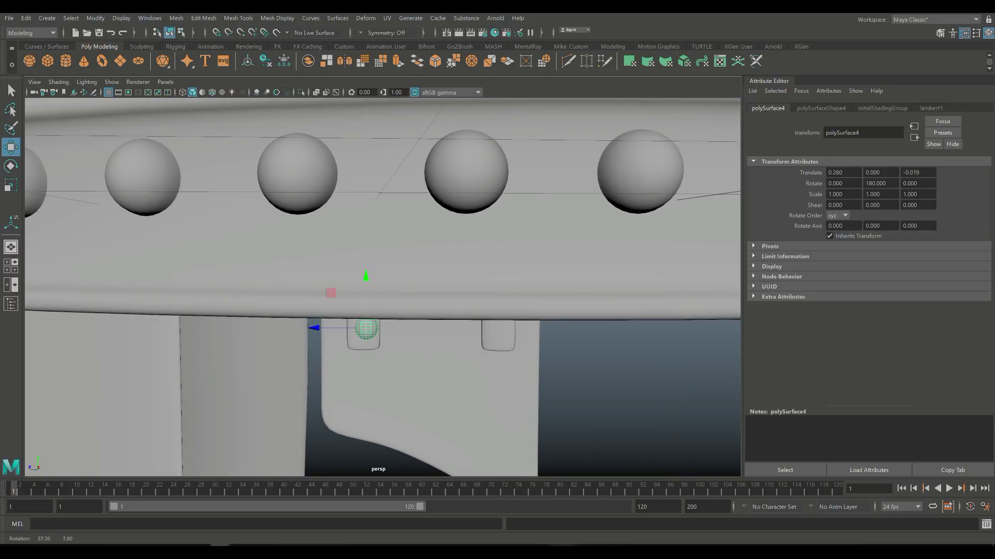
pyautogui.moveTo(331, 327); pyautogui.dragTo(300, 311)
pyautogui.scroll(-5, 363, 311)
# Center the front rivet's pivot, duplicate the rivet and move the copy inward along X
pyautogui.click(378, 333)
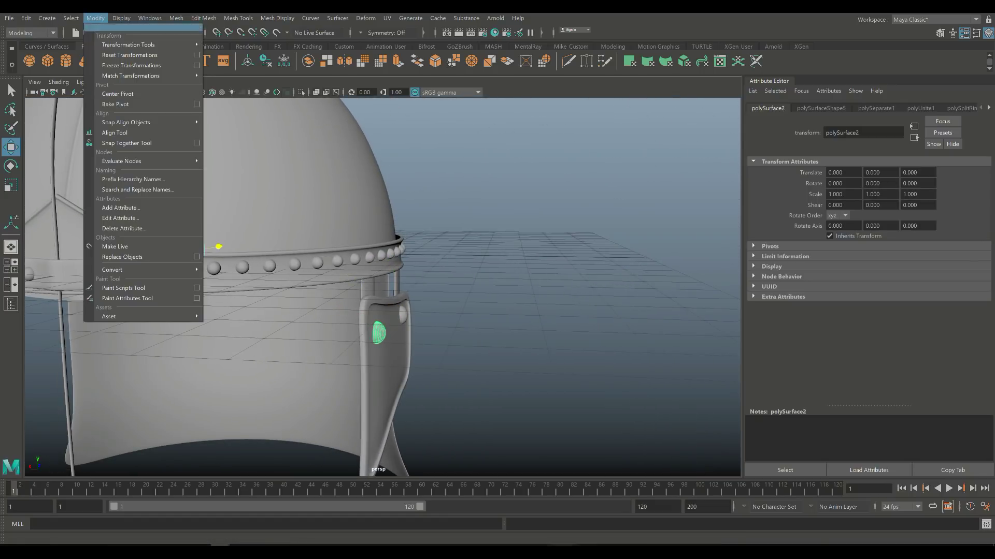
pyautogui.click(95, 18)
pyautogui.click(117, 94)
pyautogui.hotkey('ctrl', 'd')
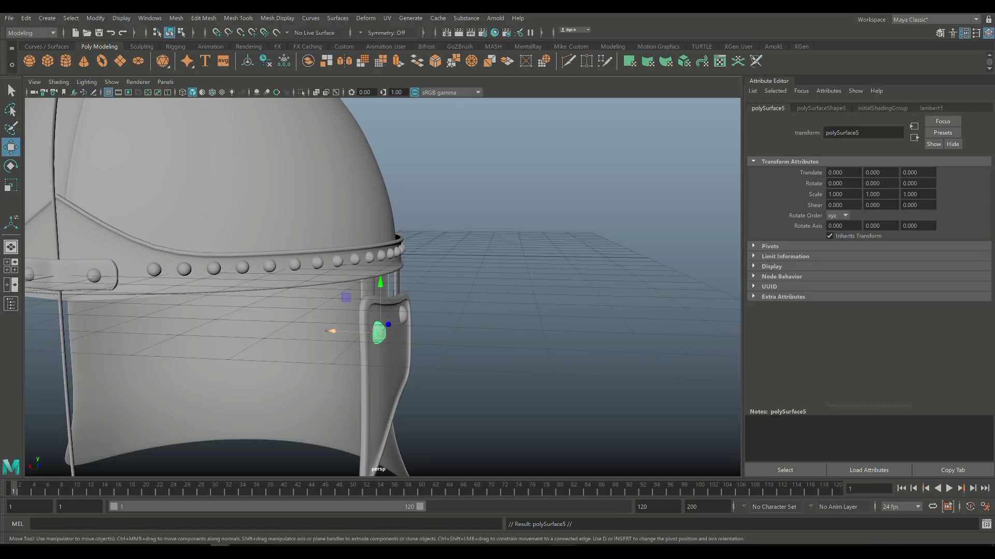
pyautogui.moveTo(330, 331); pyautogui.dragTo(363, 339)
# Rotate the front rivet copy 180 degrees around Y and seat it against the inner face of the front plate
pyautogui.press('e')
pyautogui.press('w')
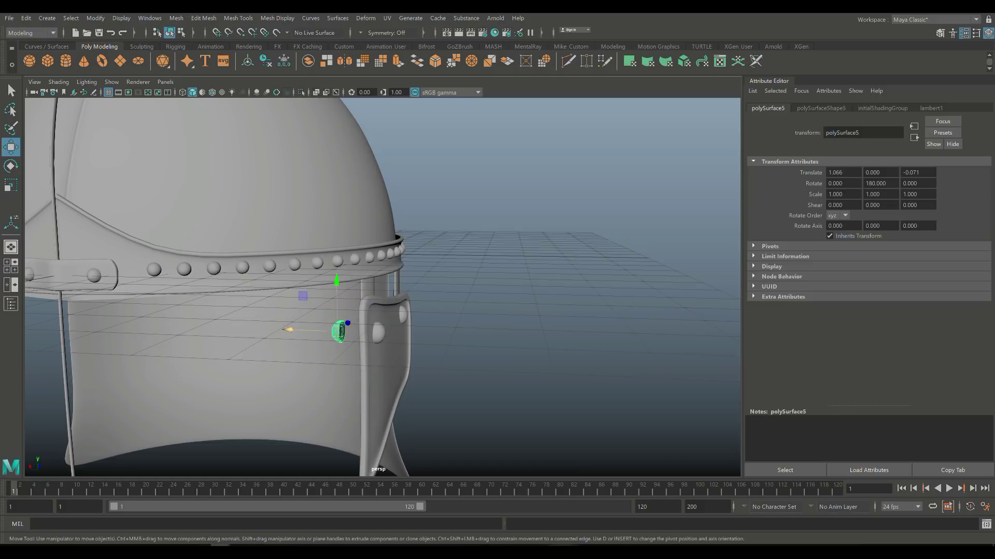
pyautogui.moveTo(289, 330); pyautogui.dragTo(322, 329)
pyautogui.press('f')
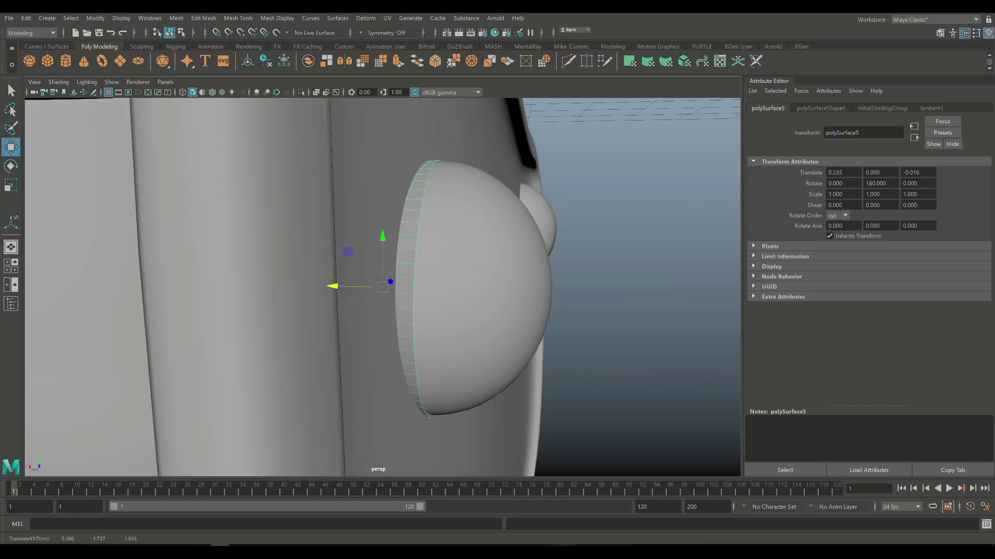
pyautogui.keyDown('alt'); pyautogui.moveTo(415, 311); pyautogui.dragTo(321, 233); pyautogui.keyUp('alt')
pyautogui.scroll(-5, 317, 334)
pyautogui.click(674, 155)
# Select the cheek guard, both connecting plates and all inner and outer rivets, and combine them into one mesh
pyautogui.click(372, 342)
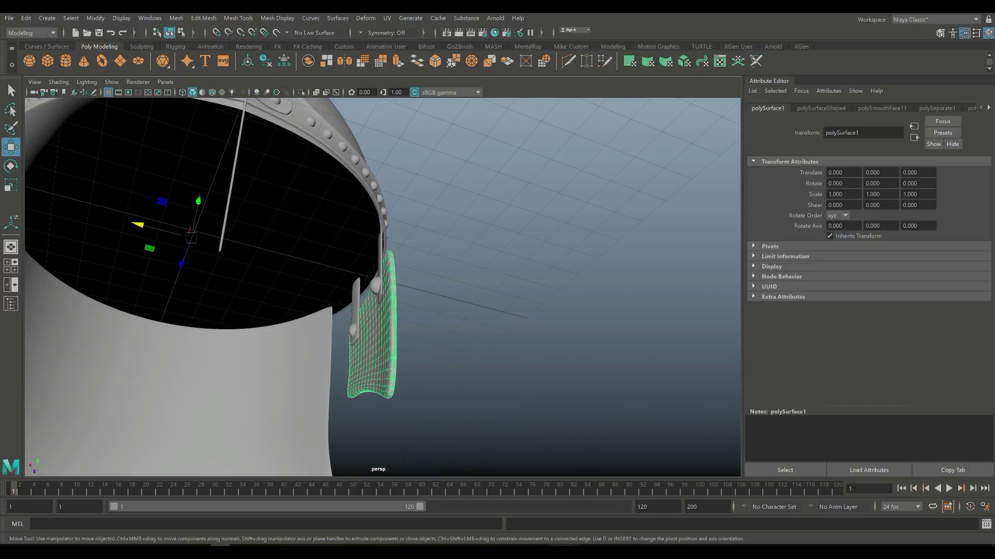
pyautogui.click(353, 326)
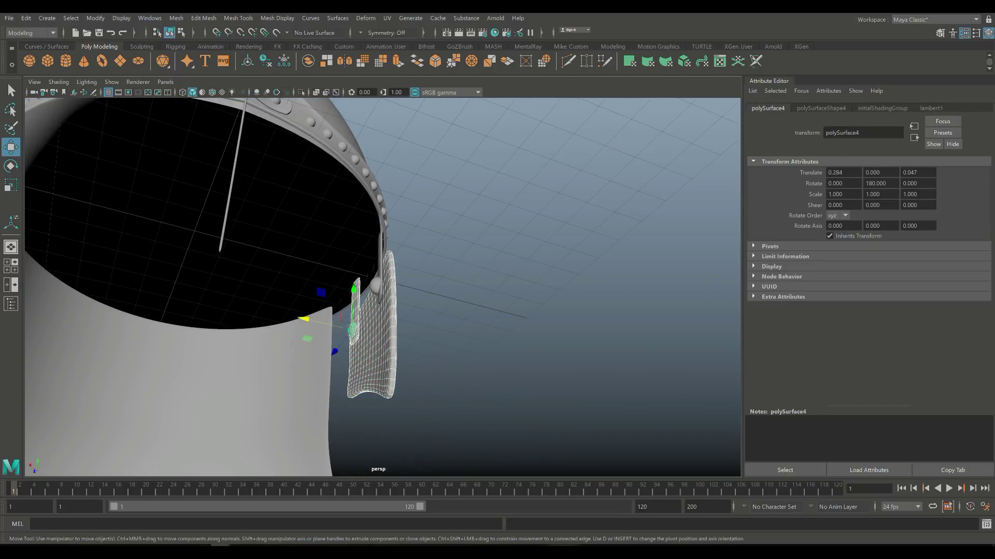
pyautogui.click(378, 267)
pyautogui.hotkey('ctrl', 'z')
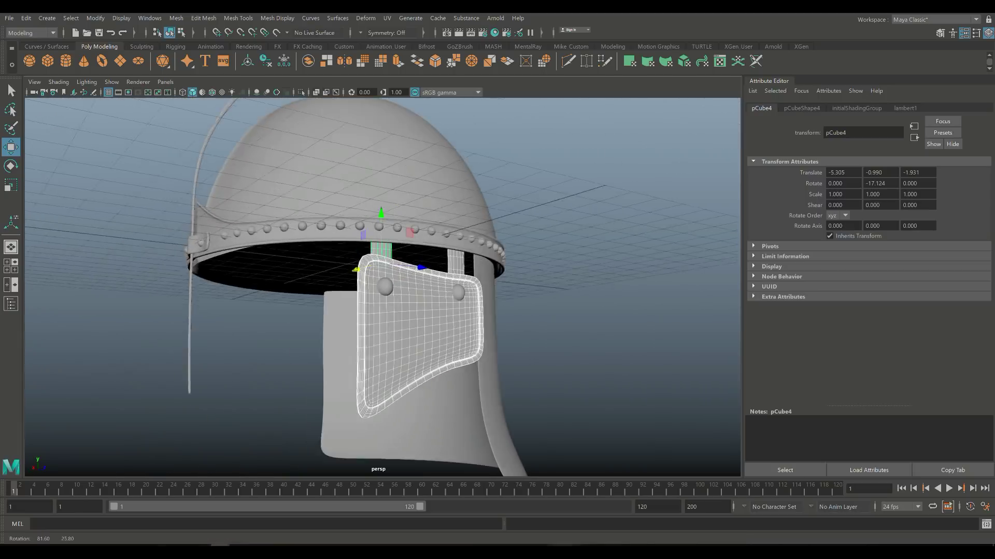
pyautogui.keyDown('shift'); pyautogui.click(466, 286); pyautogui.keyUp('shift')
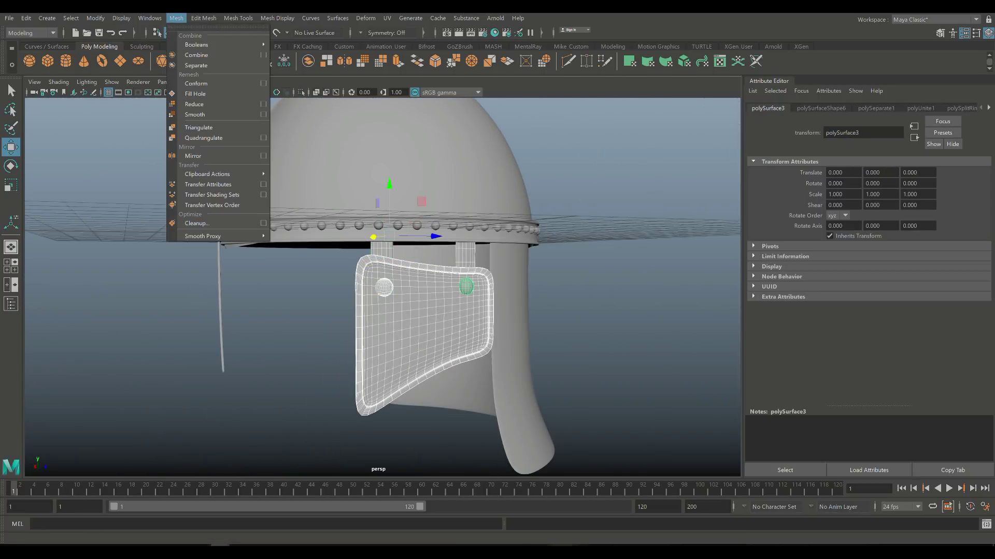
pyautogui.click(176, 18)
pyautogui.click(195, 65)
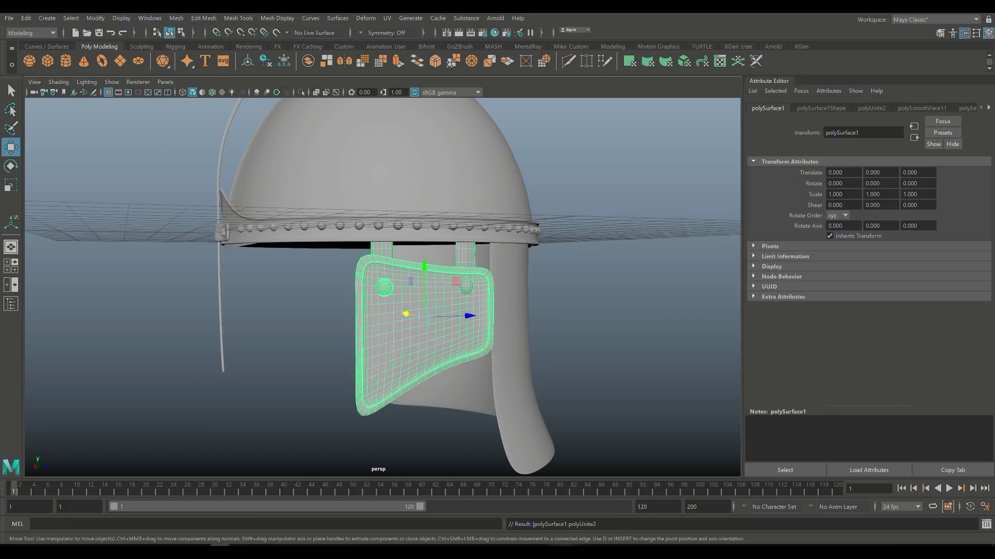
# Create a mirrored copy of the combined cheek guard using Duplicate Special with an X scale of -1
pyautogui.scroll(-5, 382, 286)
pyautogui.keyDown('alt'); pyautogui.moveTo(382, 286); pyautogui.dragTo(508, 290); pyautogui.keyUp('alt')
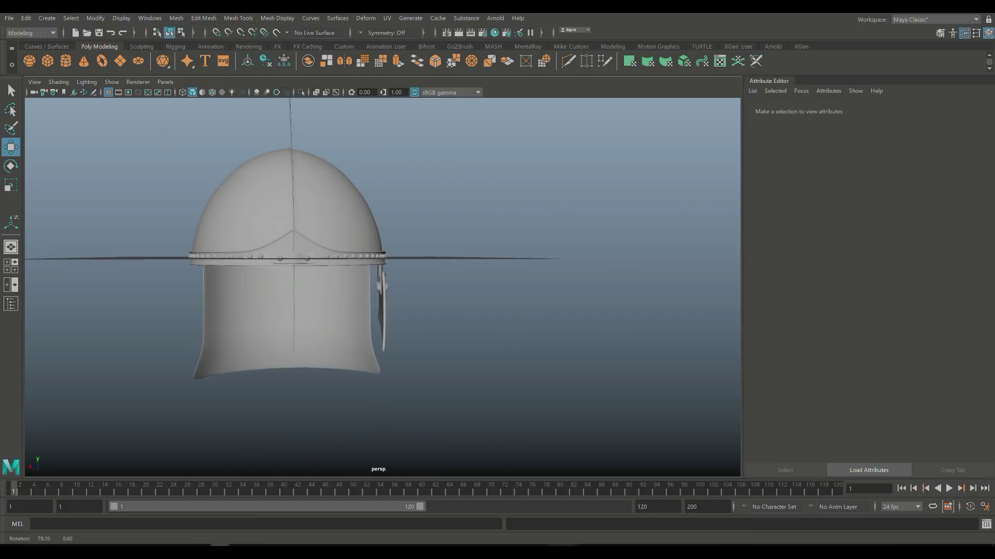
pyautogui.click(382, 310)
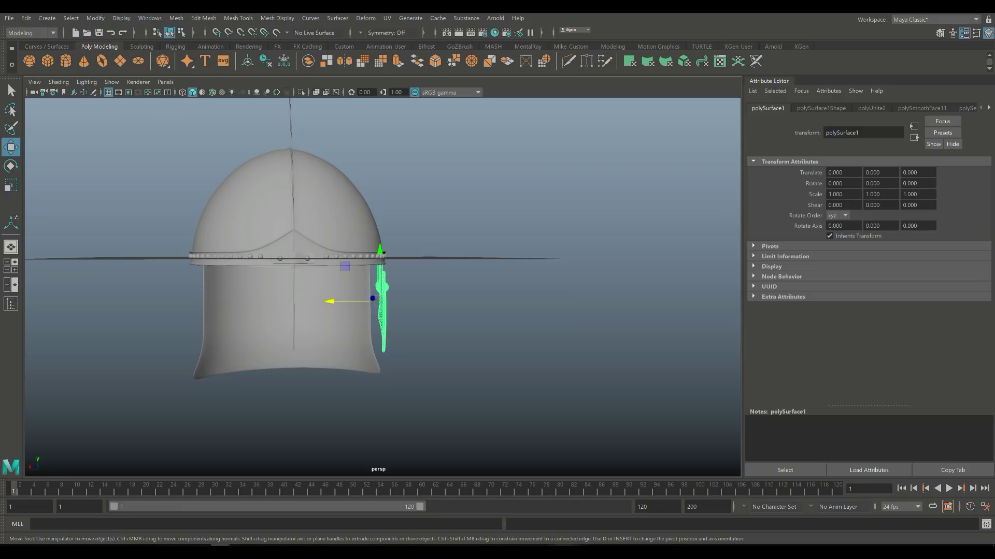
pyautogui.click(26, 18)
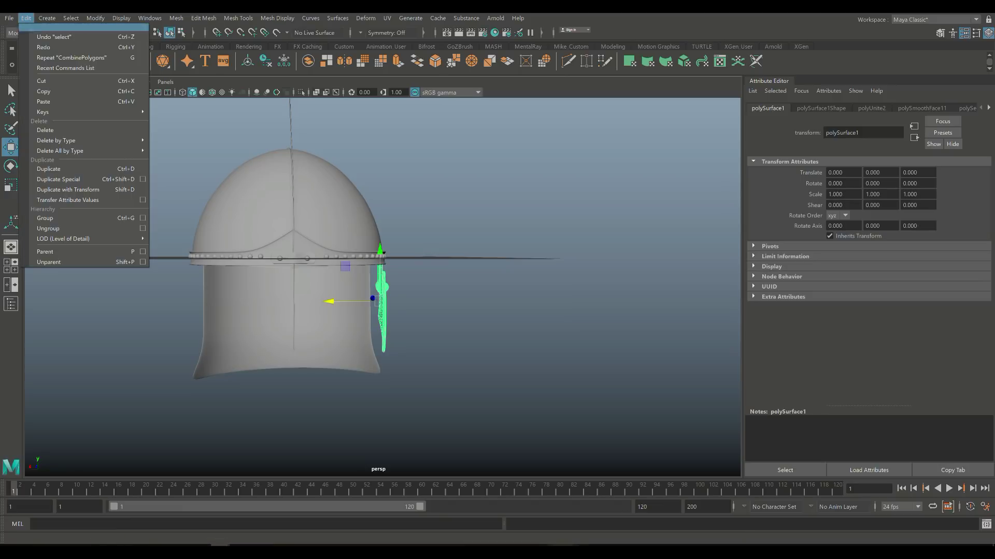
pyautogui.click(142, 179)
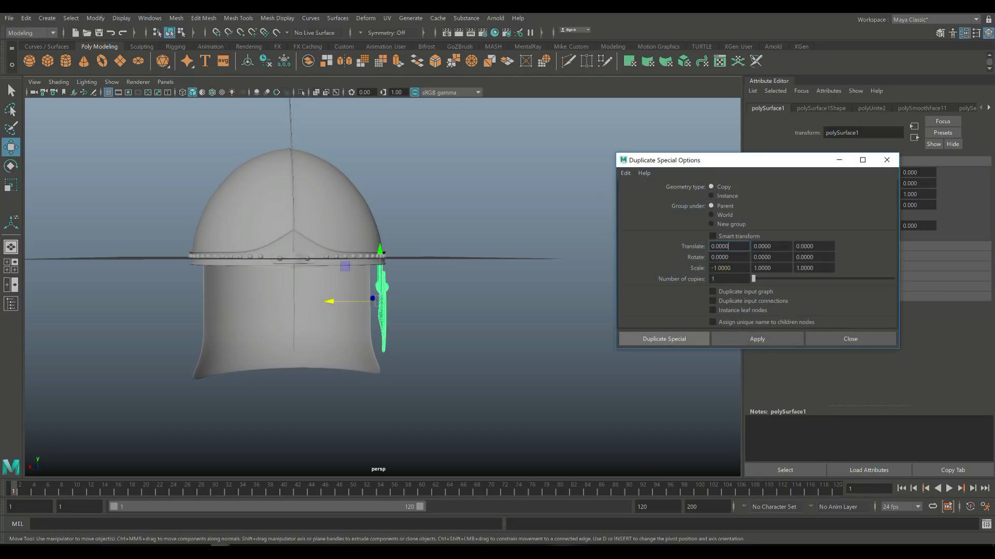
pyautogui.click(664, 339)
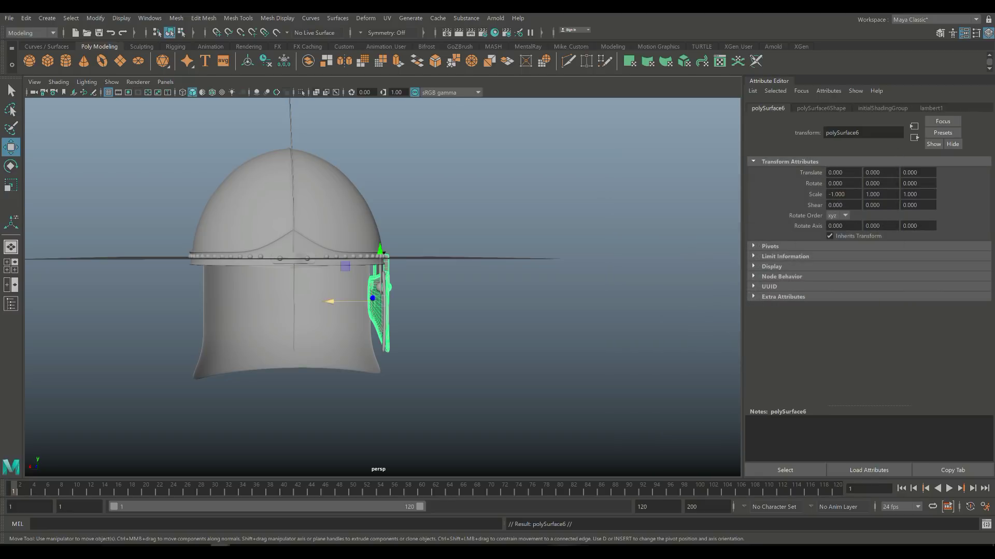
# Move the mirrored cheek guard about 10.87 units along X to the opposite side of the helmet and deselect it
pyautogui.moveTo(332, 302); pyautogui.dragTo(148, 303)
pyautogui.scroll(3, 382, 287)
pyautogui.keyDown('alt'); pyautogui.moveTo(382, 286); pyautogui.dragTo(268, 291); pyautogui.keyUp('alt')
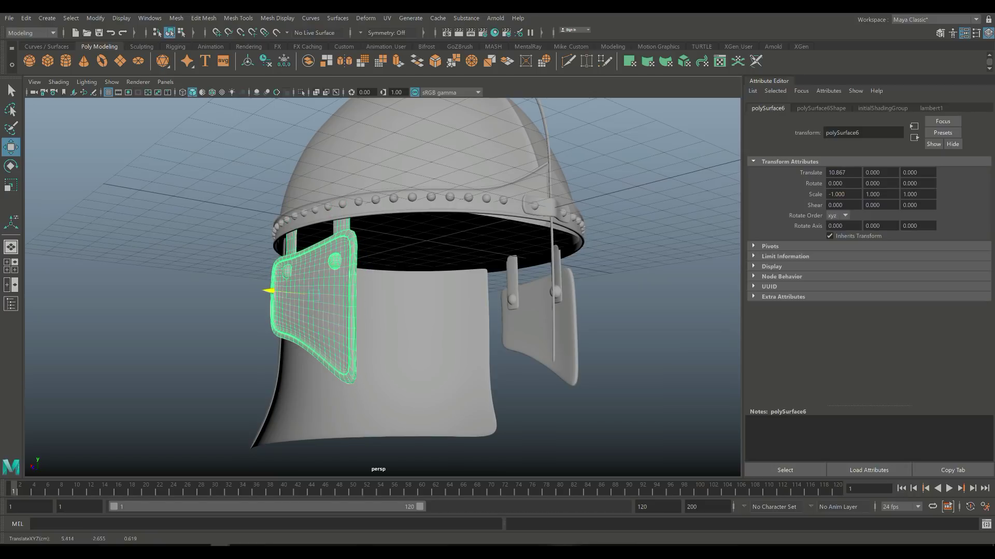
pyautogui.click(233, 331)
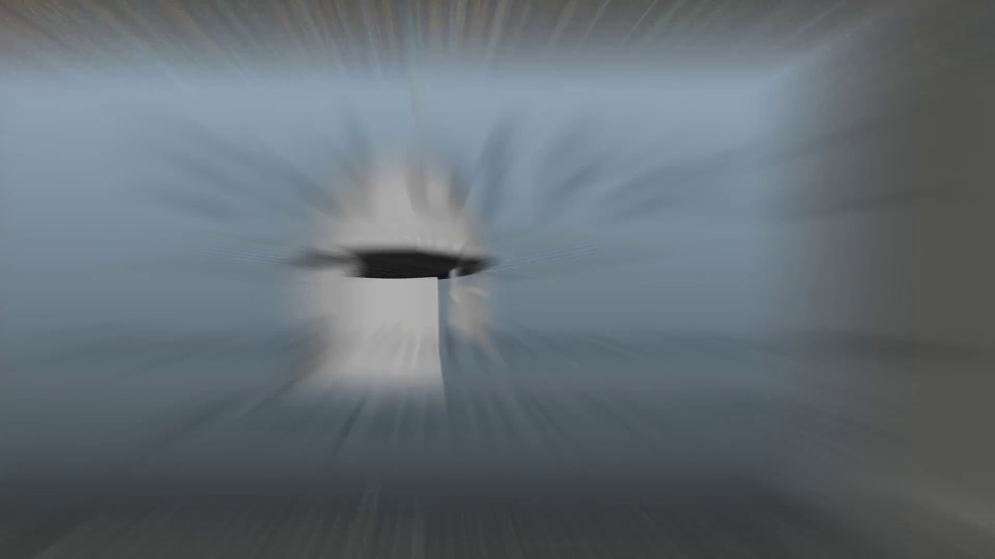